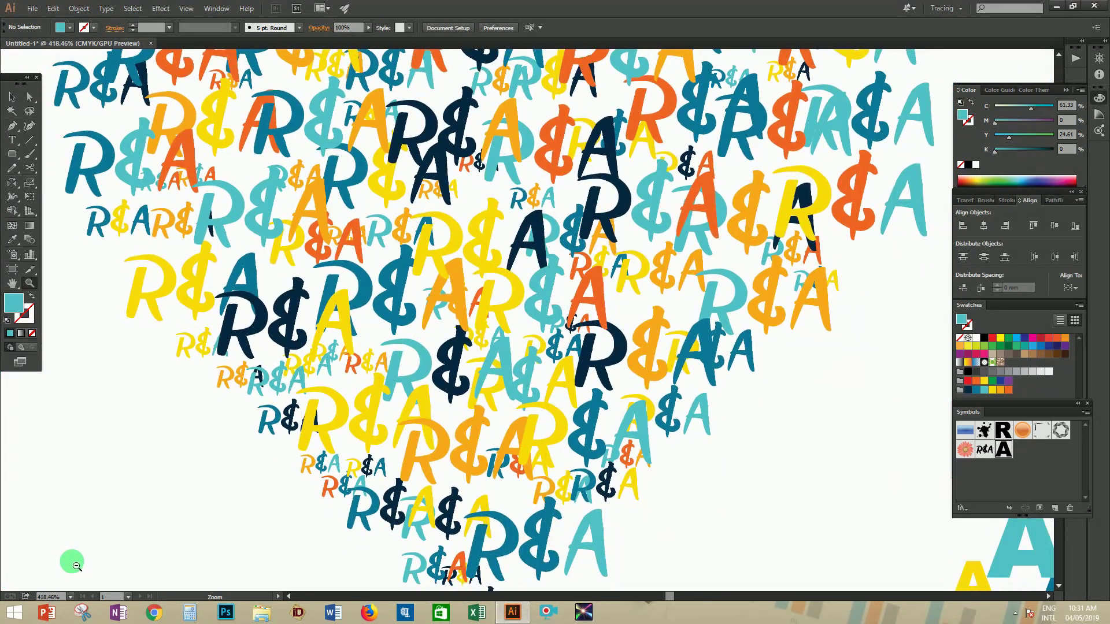
# - Zoom out from the heart until the letter-filled R, R$A heart and A all fit on screen
pyautogui.moveTo(470, 229); pyautogui.dragTo(354, 277)
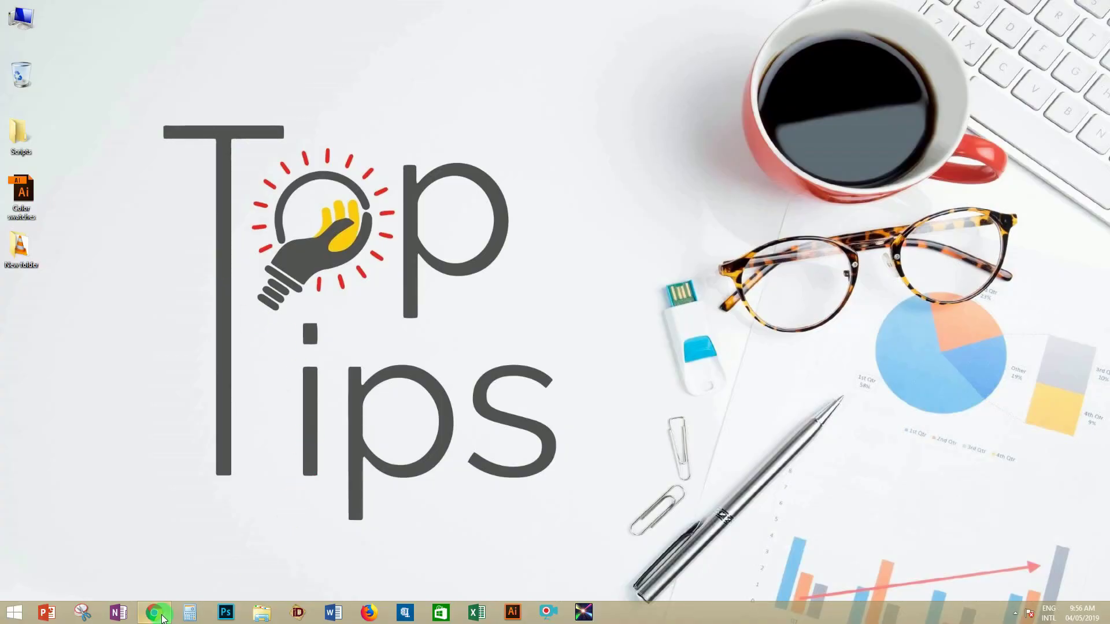
# - Download the Circle Fill, Replace with Symbol and Random Swatches Fill script zips, then open their folder
pyautogui.click(163, 618)
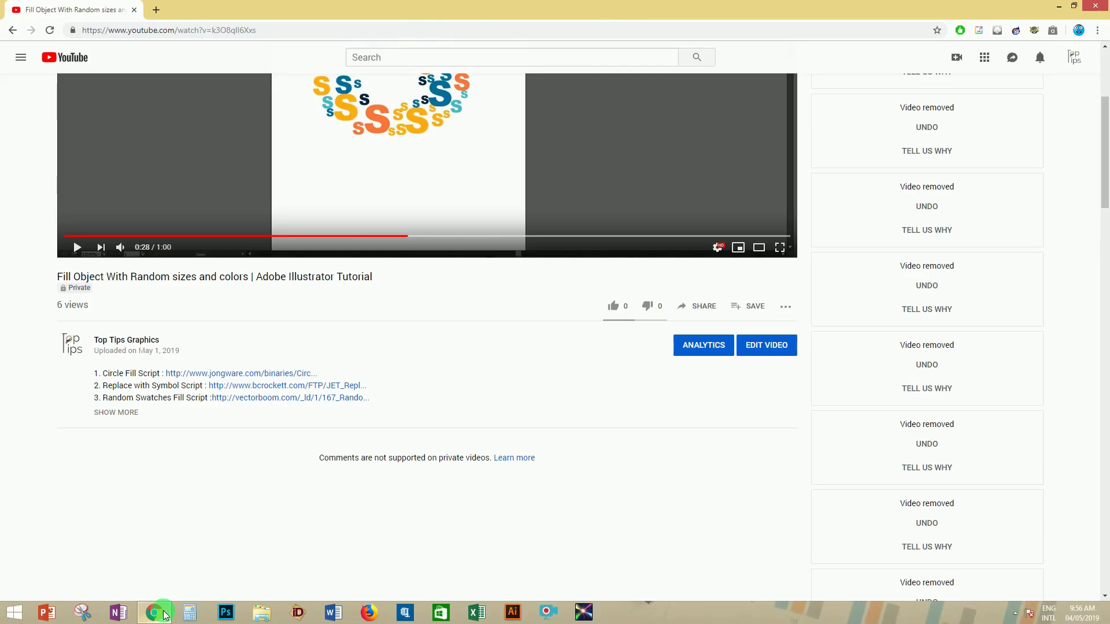
pyautogui.scroll(4, 285, 203)
pyautogui.scroll(-6, 286, 204)
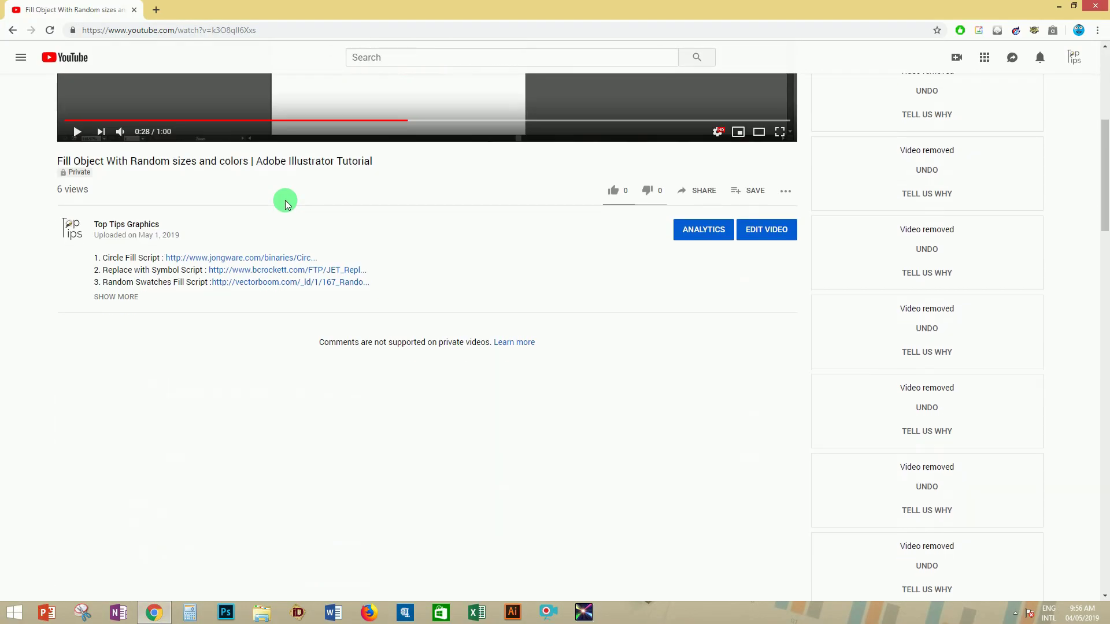
pyautogui.click(222, 259)
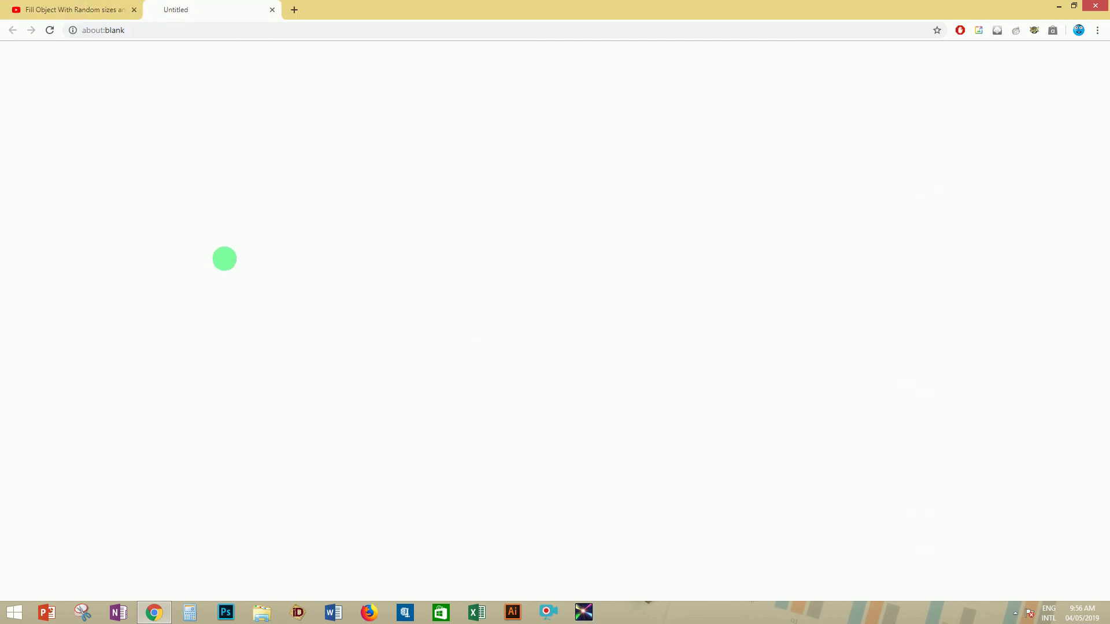
pyautogui.click(239, 272)
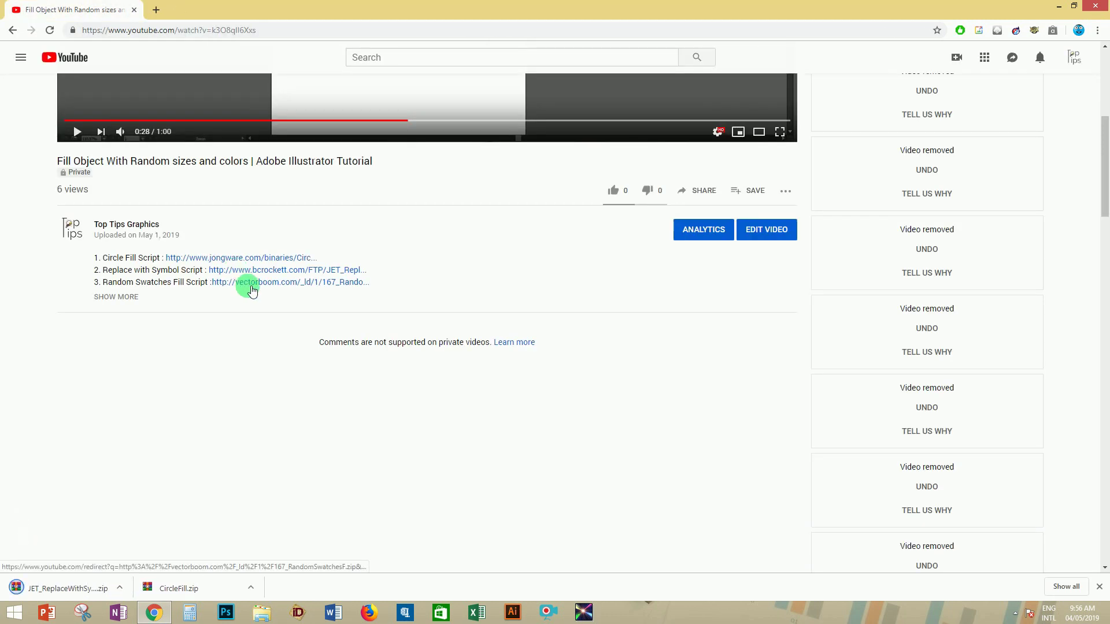
pyautogui.click(251, 287)
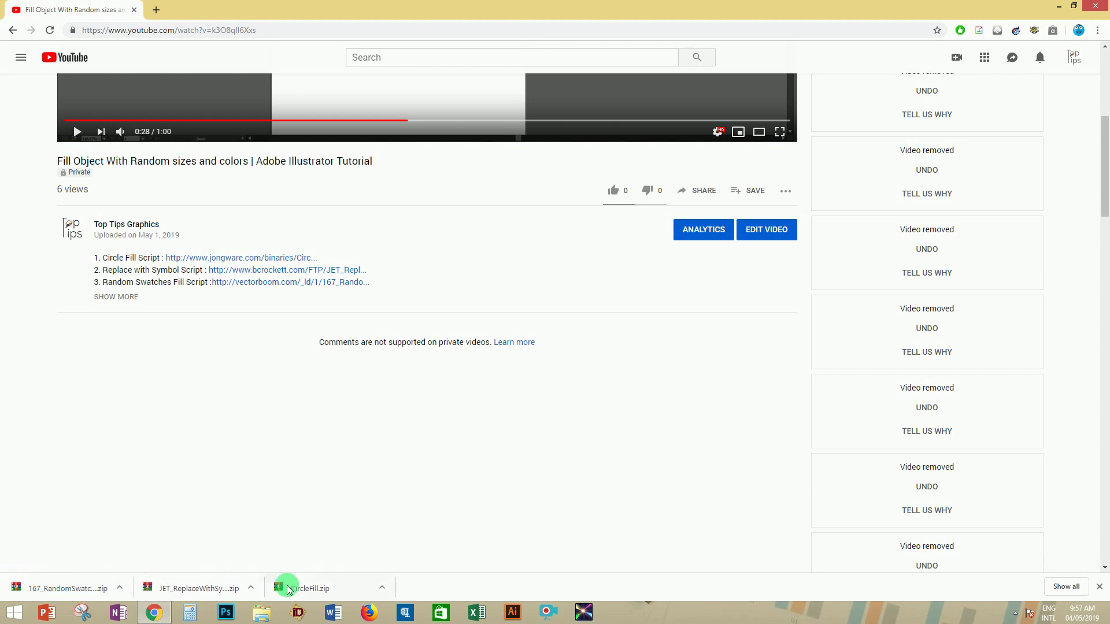
pyautogui.click(1066, 587)
pyautogui.click(457, 170)
# - Copy the three downloaded script zips and close the downloads folder and browser
pyautogui.moveTo(141, 218); pyautogui.dragTo(173, 122)
pyautogui.rightClick(156, 145)
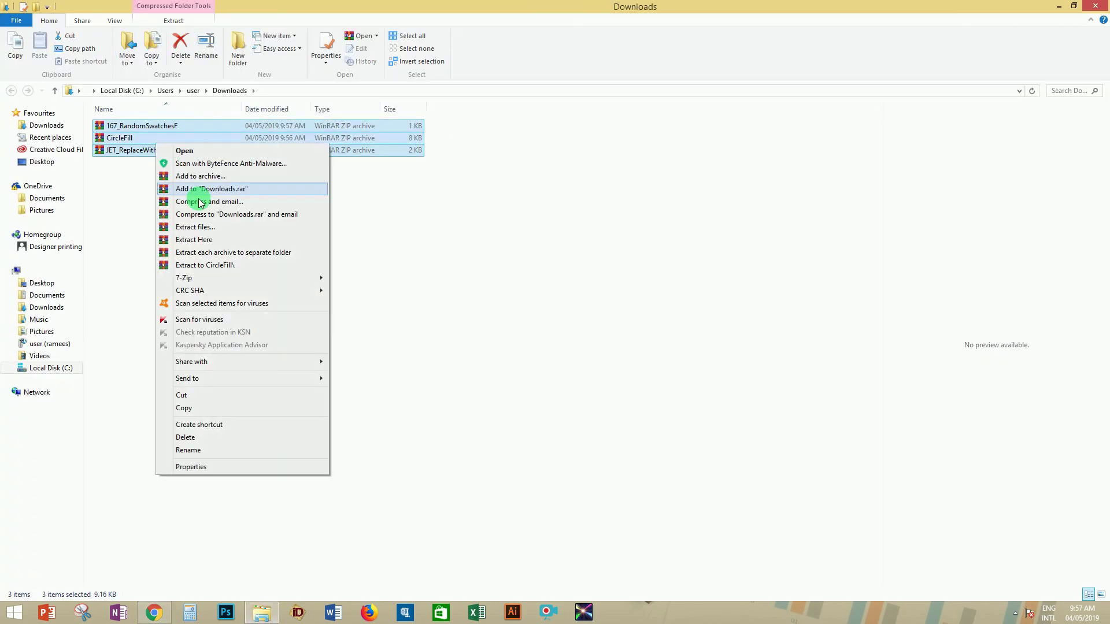
pyautogui.click(184, 407)
pyautogui.click(1095, 6)
pyautogui.click(1096, 7)
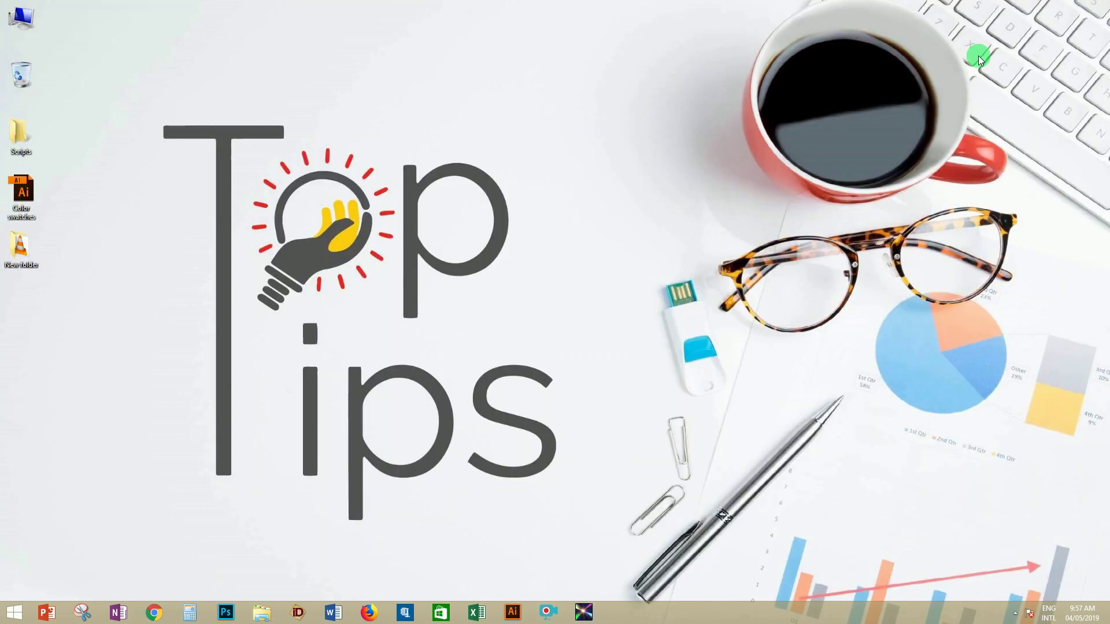
# - Paste the zips into the desktop Scripts folder and extract them there
pyautogui.doubleClick(17, 138)
pyautogui.rightClick(251, 202)
pyautogui.hotkey('ctrl', 'v')
pyautogui.moveTo(196, 218); pyautogui.dragTo(134, 126)
pyautogui.rightClick(134, 126)
pyautogui.click(173, 222)
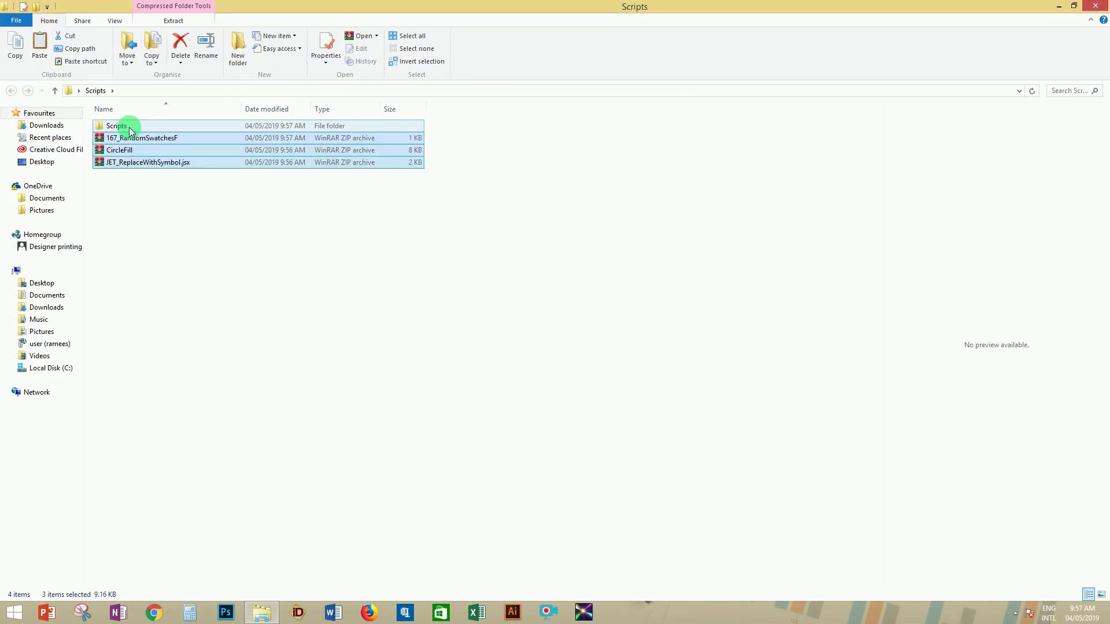
# - Copy the extracted CircleFill, JET_ReplaceWithSymbol and RandomSwatchesFill script files
pyautogui.doubleClick(124, 125)
pyautogui.moveTo(153, 209); pyautogui.dragTo(124, 143)
pyautogui.rightClick(123, 150)
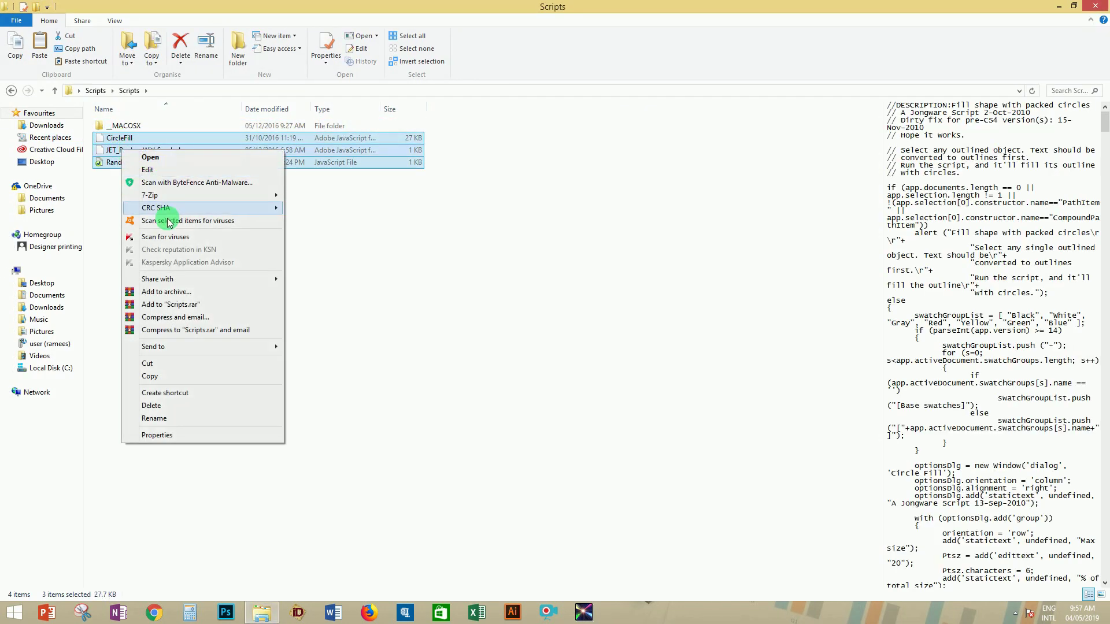
pyautogui.click(166, 373)
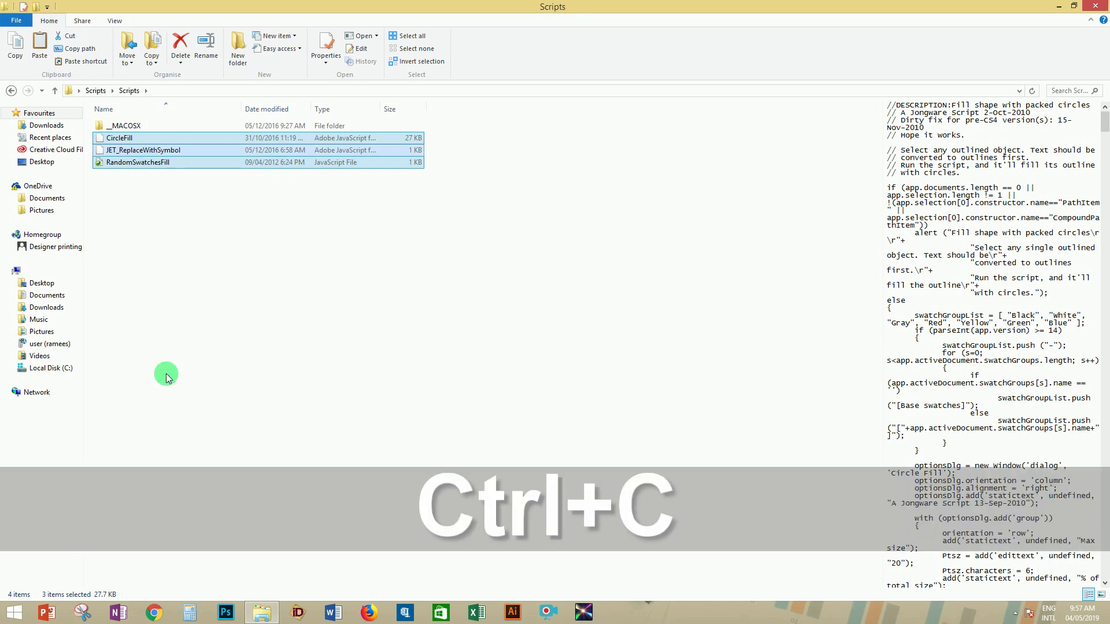
pyautogui.click(1101, 5)
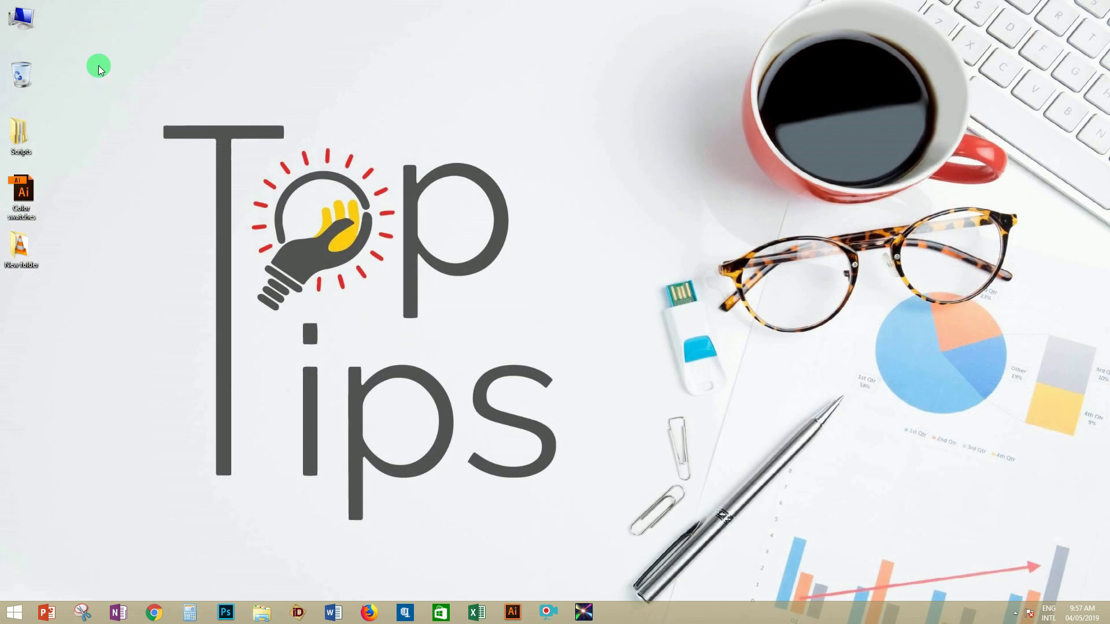
# - Navigate to C:\Program Files\Adobe\Adobe Illustrator CC 2015\Presets\en_GB\Scripts
pyautogui.doubleClick(27, 21)
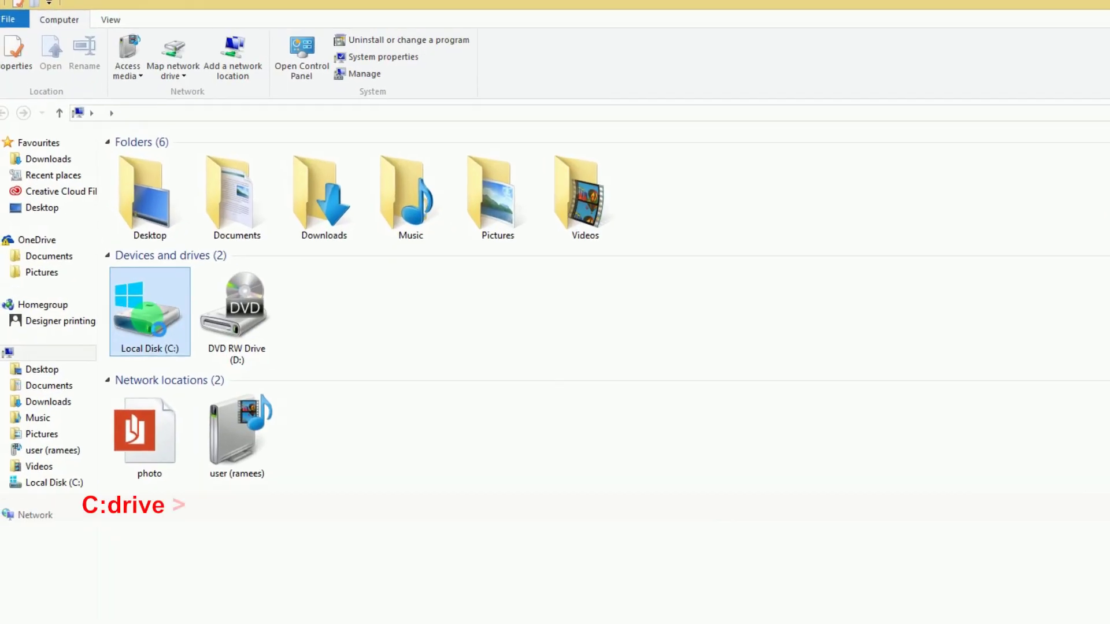
pyautogui.doubleClick(130, 277)
pyautogui.doubleClick(207, 399)
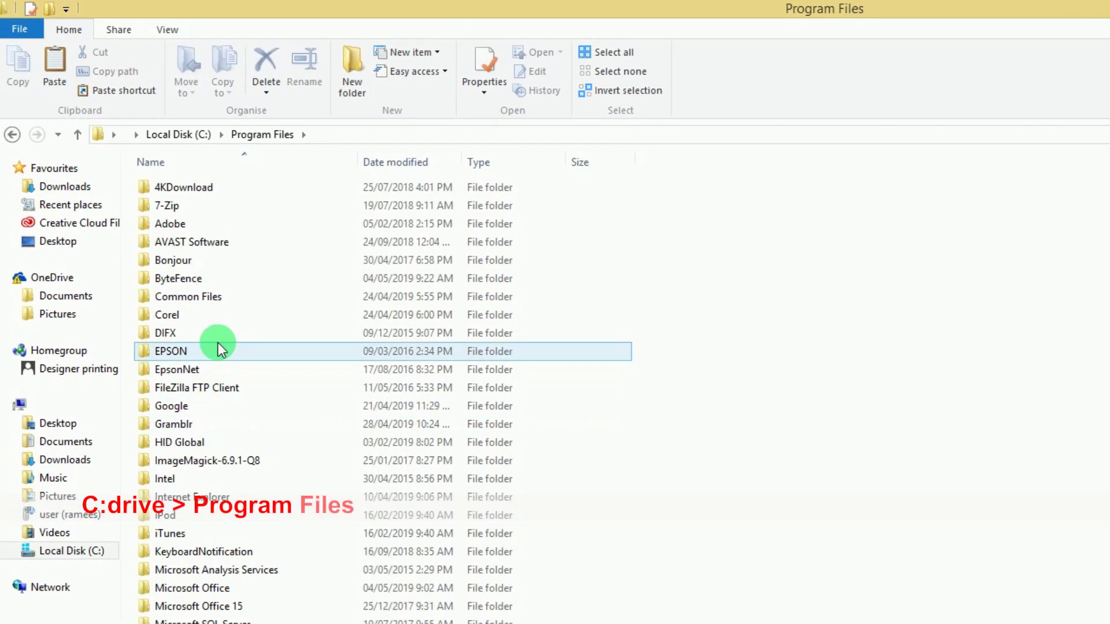
pyautogui.doubleClick(212, 225)
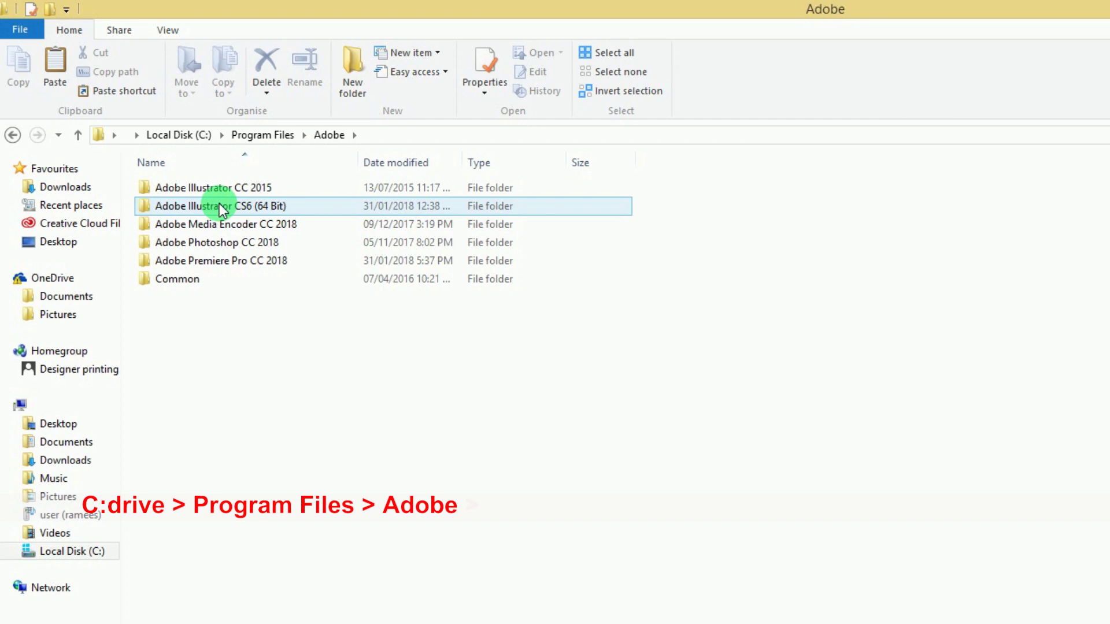
pyautogui.click(221, 192)
pyautogui.doubleClick(220, 192)
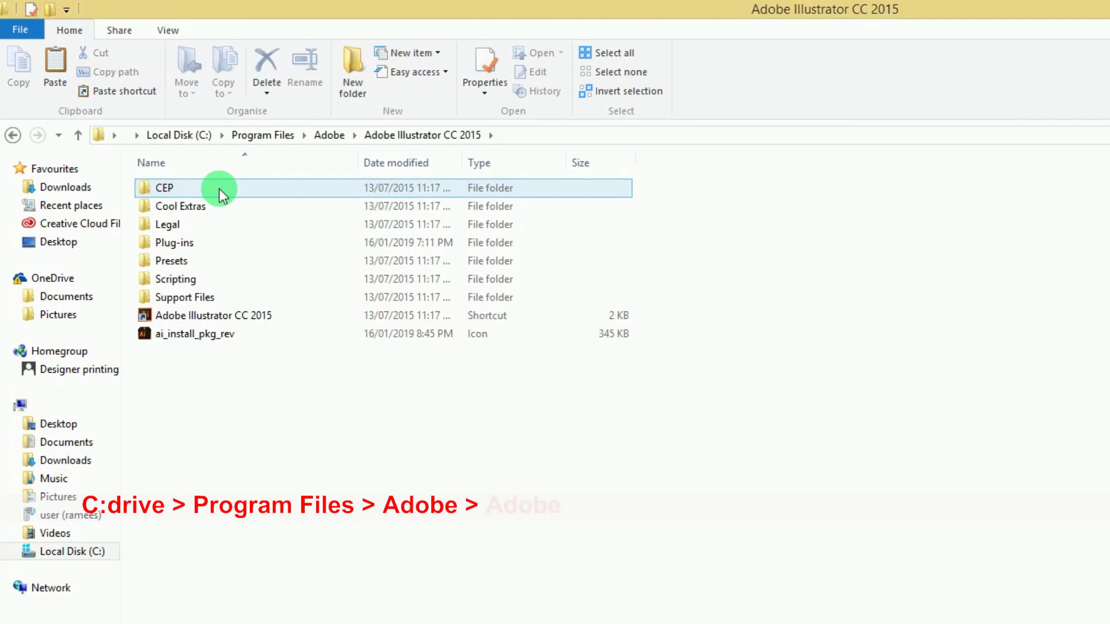
pyautogui.doubleClick(196, 261)
pyautogui.doubleClick(185, 190)
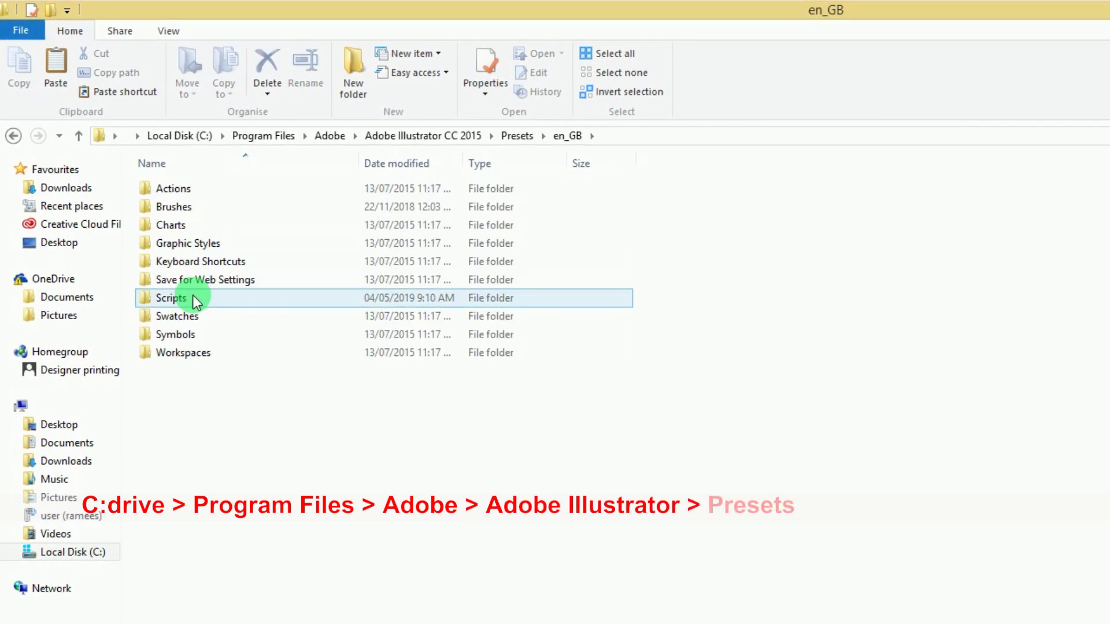
pyautogui.doubleClick(192, 295)
# - Paste the three scripts there, granting administrator permission, and close Explorer
pyautogui.rightClick(230, 341)
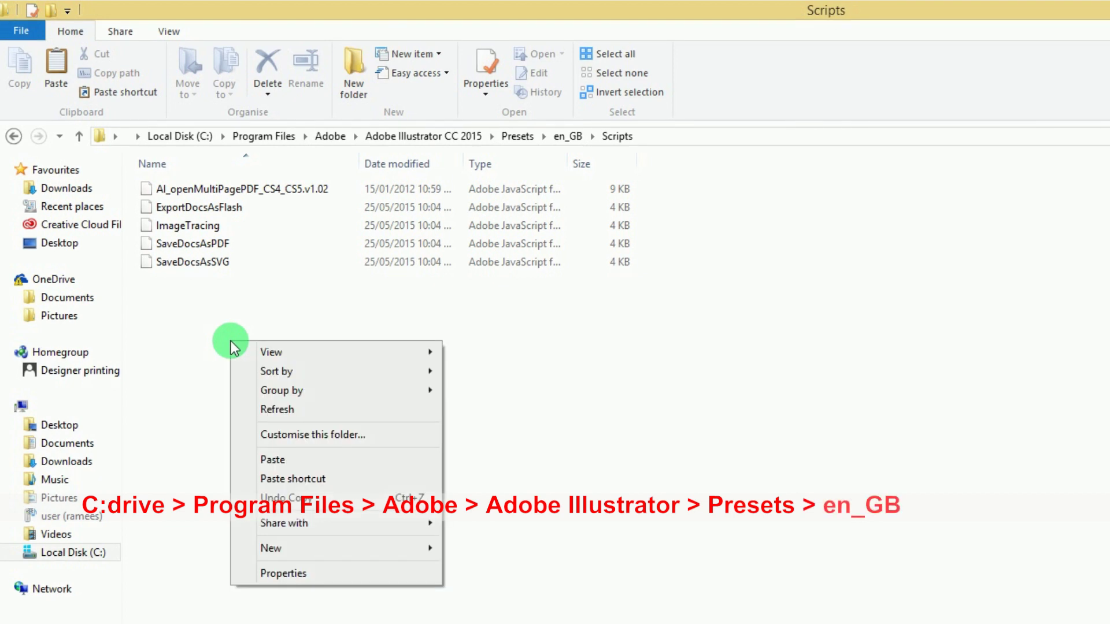
pyautogui.click(293, 465)
pyautogui.click(314, 446)
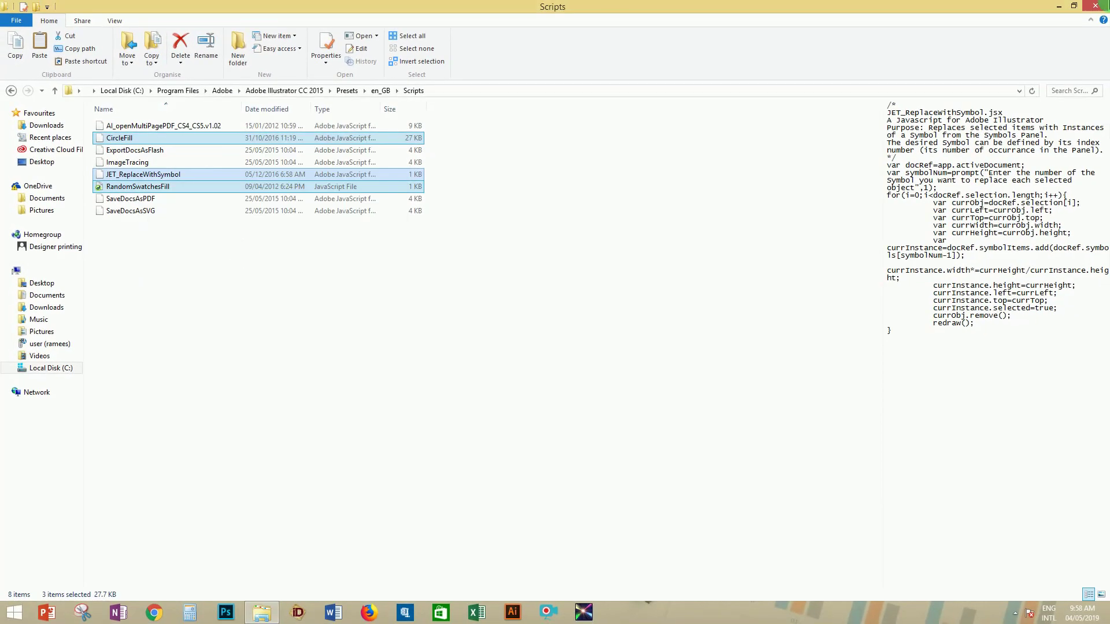
pyautogui.click(1097, 6)
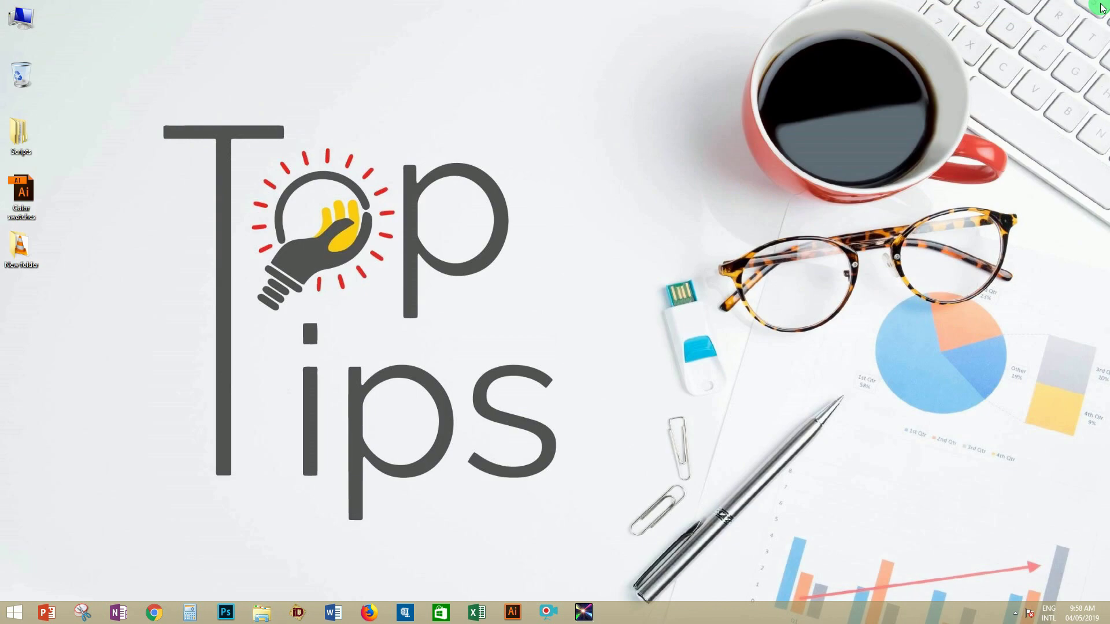
pyautogui.rightClick(369, 129)
# - Confirm the three new scripts appear under File > Scripts in Illustrator
pyautogui.click(412, 160)
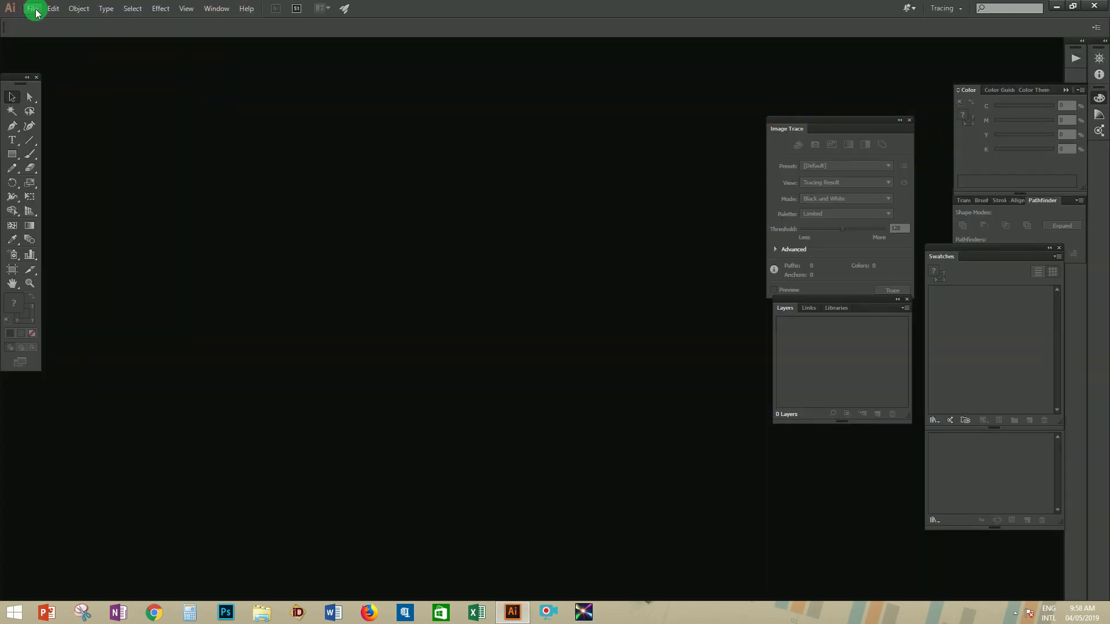
pyautogui.click(26, 5)
pyautogui.moveTo(58, 346)
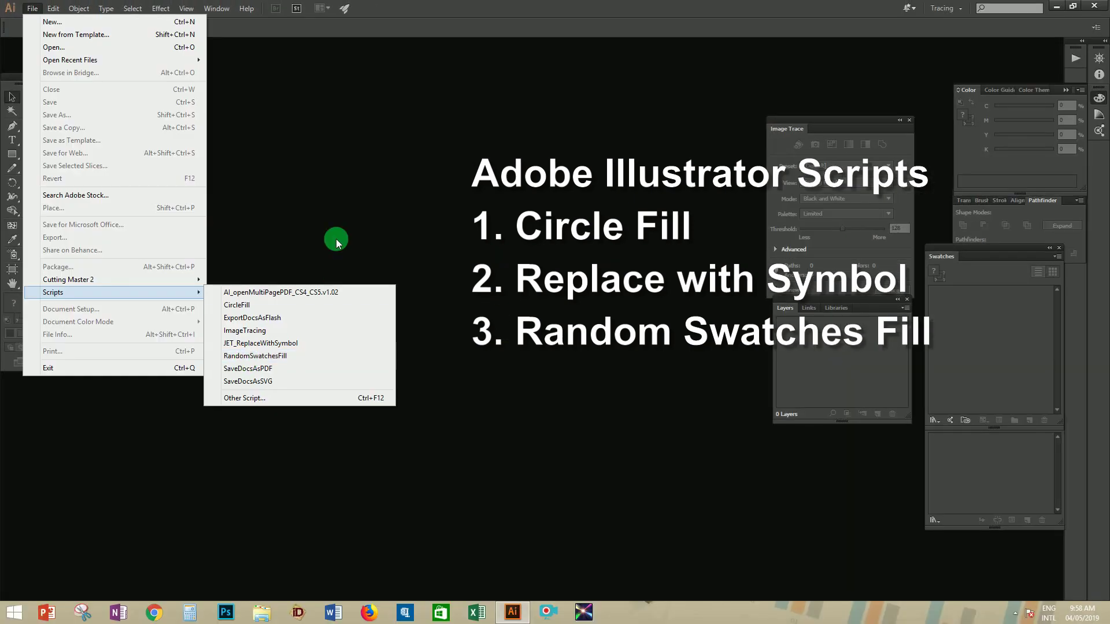
pyautogui.click(49, 14)
pyautogui.click(49, 14)
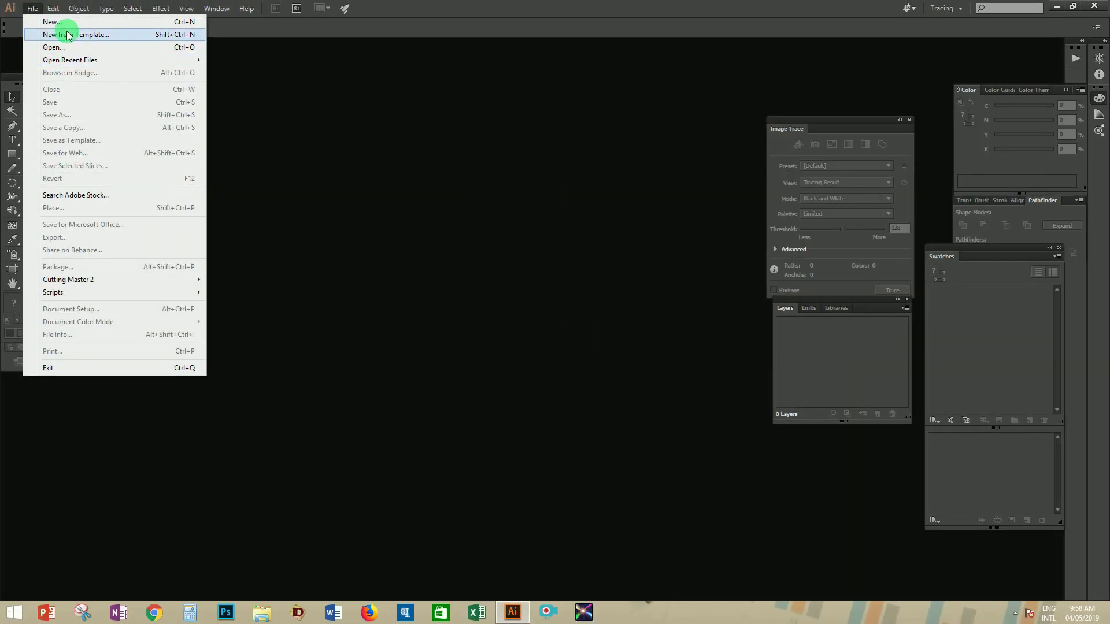
# - Create a new blank A4 landscape document, 297 × 210 mm
pyautogui.hotkey('ctrl', 'n')
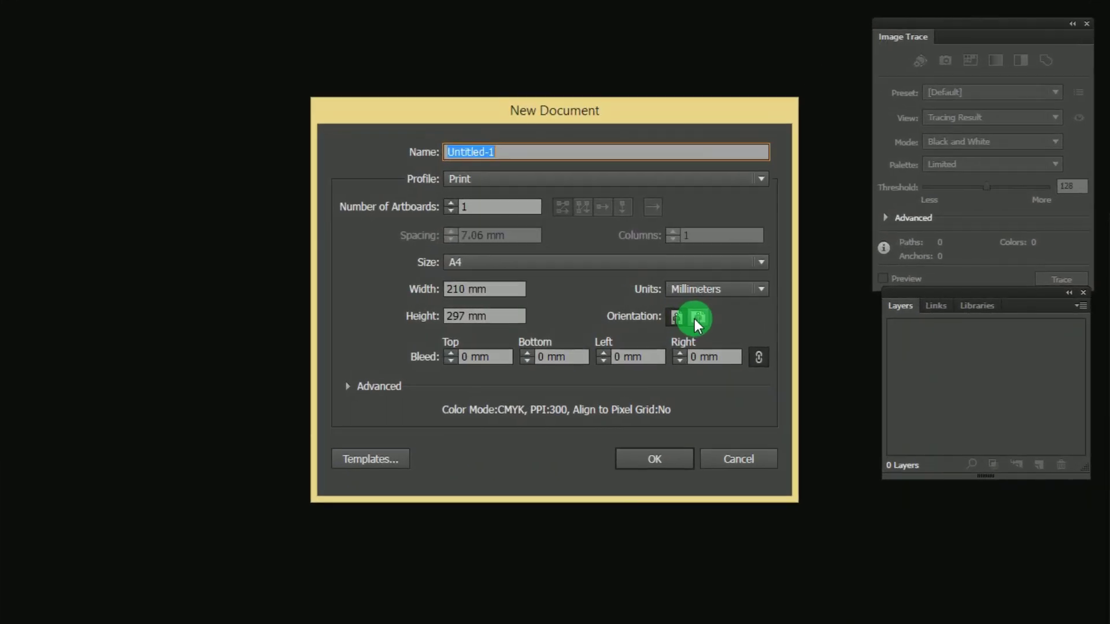
pyautogui.click(652, 312)
pyautogui.click(647, 461)
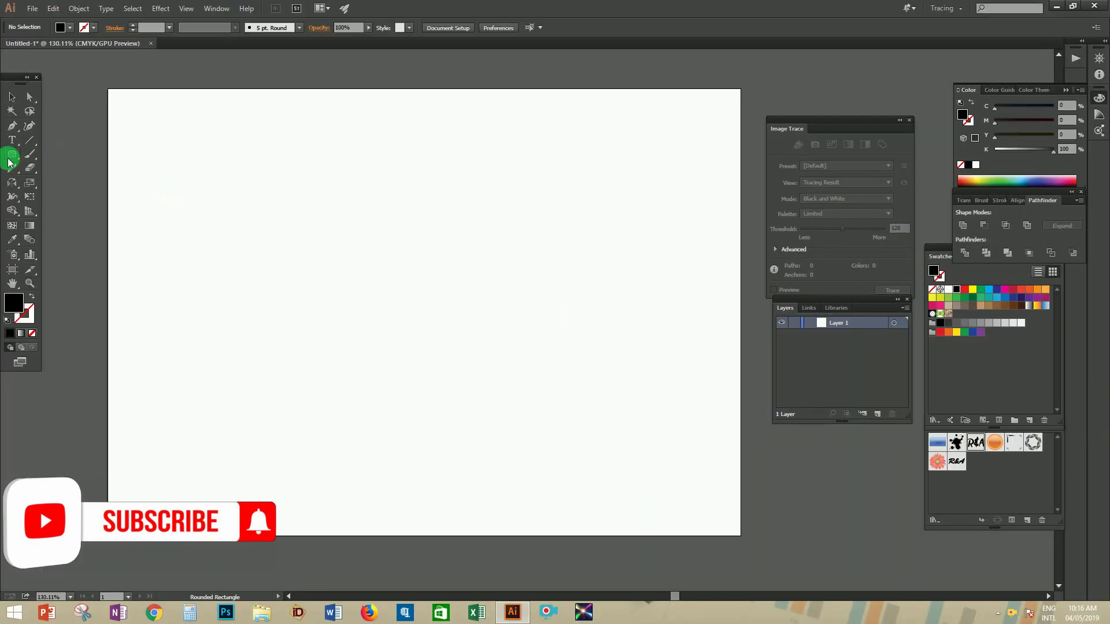
# - Draw a wide rounded rectangle, fill it red and rotate it 45°
pyautogui.moveTo(8, 159); pyautogui.dragTo(50, 169)
pyautogui.moveTo(230, 214); pyautogui.dragTo(668, 421)
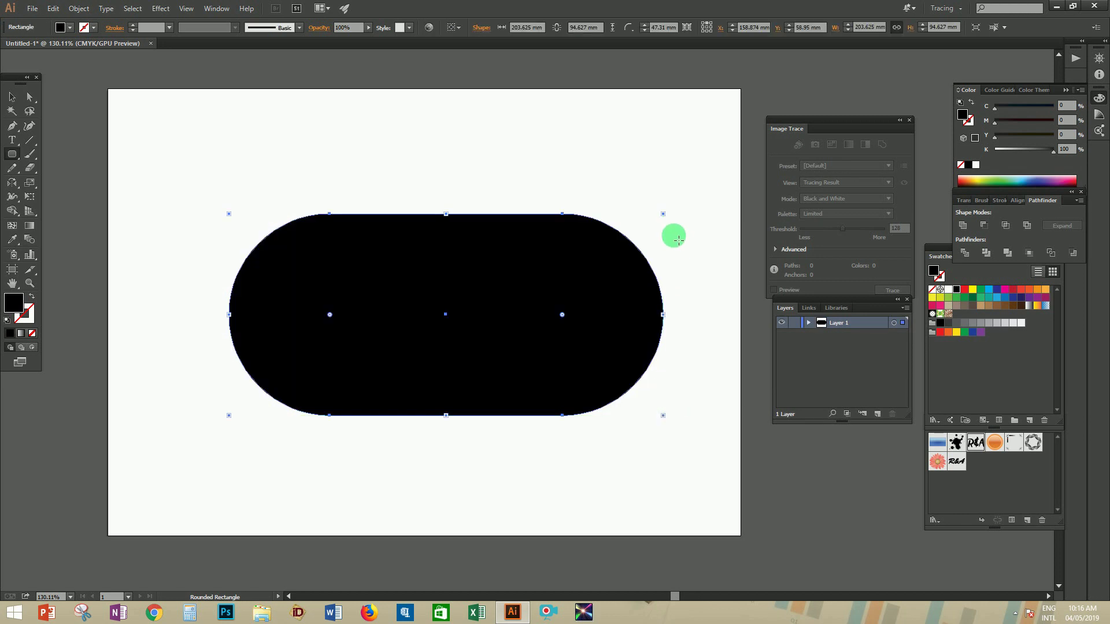
pyautogui.press('v')
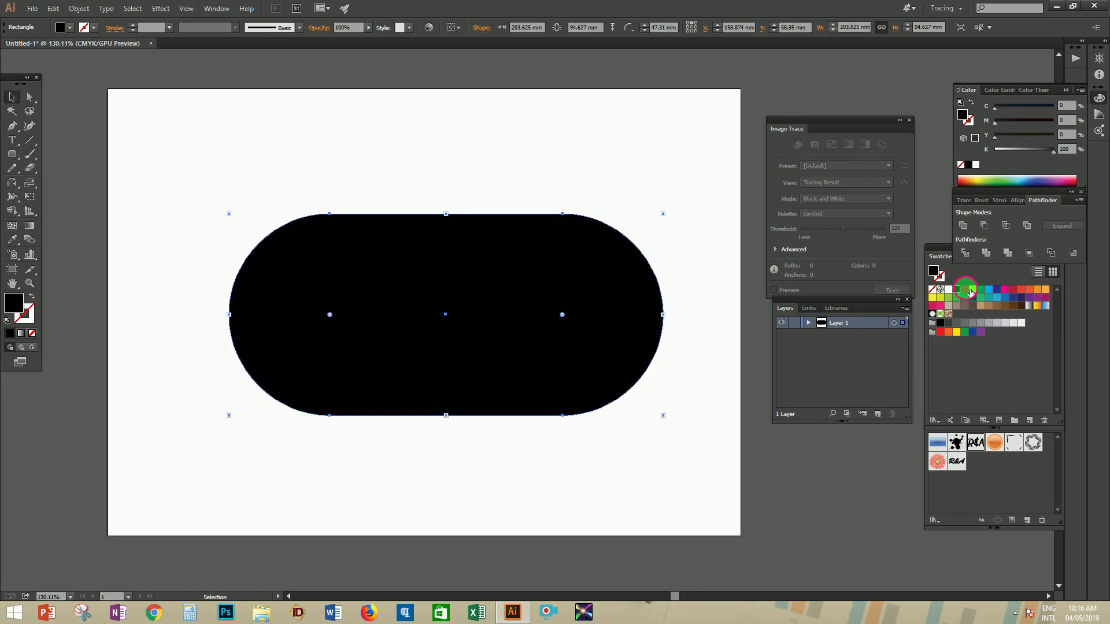
pyautogui.click(967, 290)
pyautogui.moveTo(672, 213); pyautogui.dragTo(476, 315)
pyautogui.hscroll(5, 362, 208)
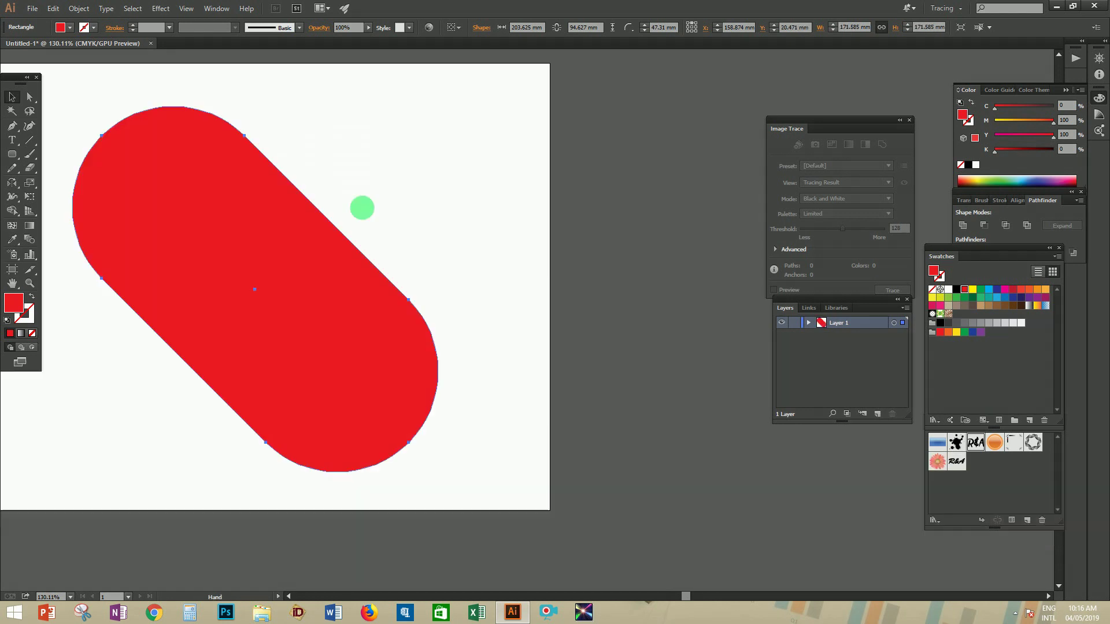
# - Paste a copy in front and reflect it so the two pills form an X
pyautogui.hotkey('ctrl', 'c')
pyautogui.hotkey('ctrl', 'f')
pyautogui.hscroll(-3, 416, 262)
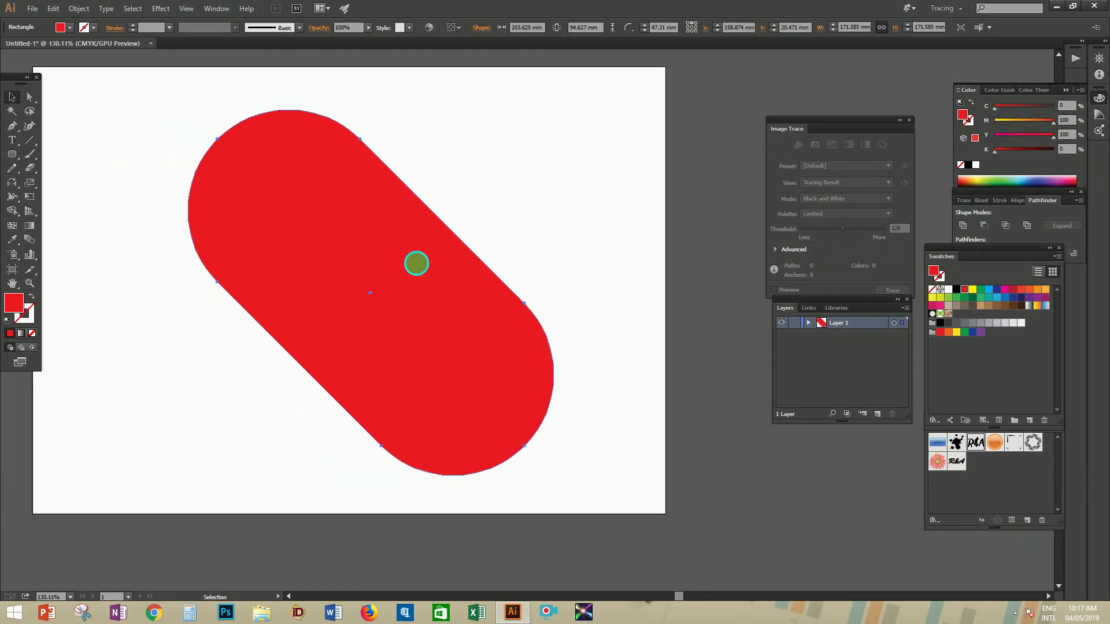
pyautogui.rightClick(417, 264)
pyautogui.moveTo(457, 413)
pyautogui.click(559, 456)
pyautogui.click(572, 376)
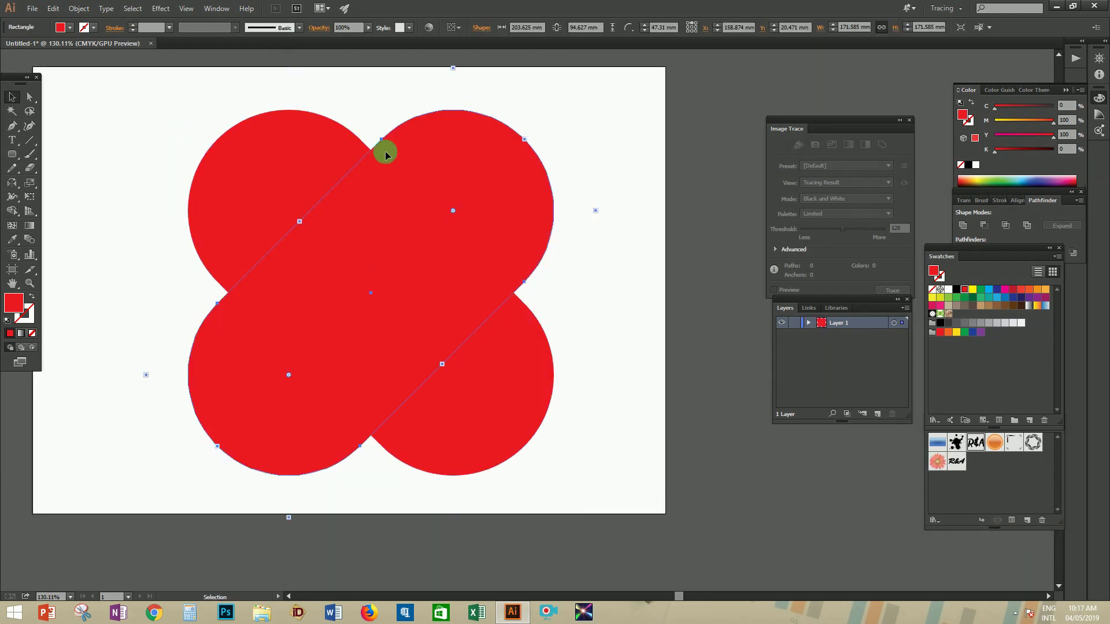
# - Remove the lower-left and lower-right lobes with Shape Builder, leaving a heart
pyautogui.click(1018, 200)
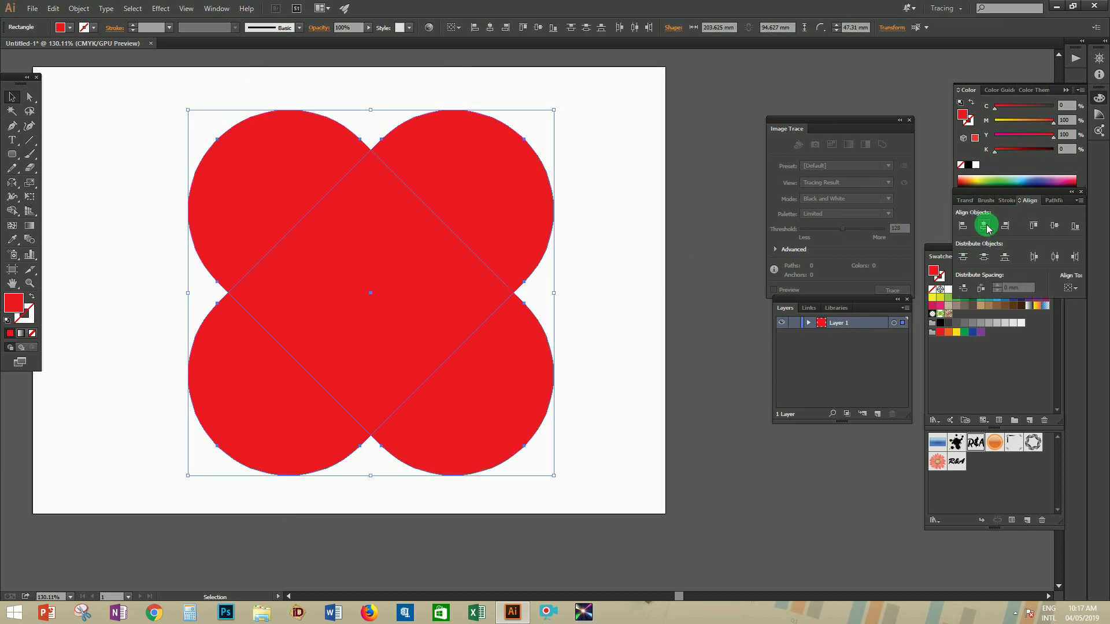
pyautogui.click(11, 211)
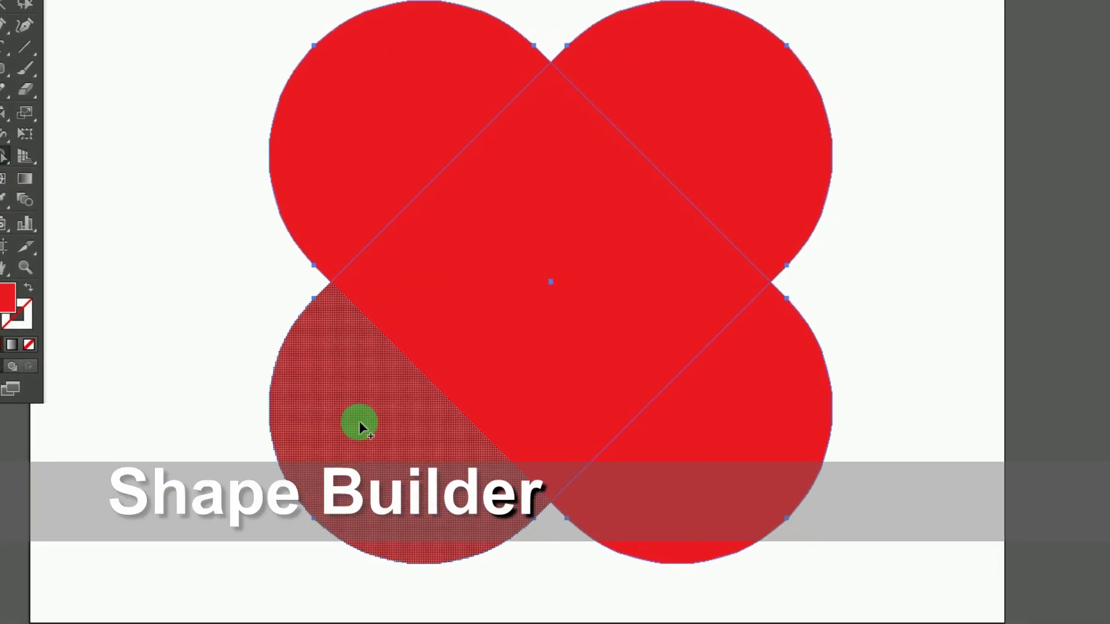
pyautogui.keyDown('alt'); pyautogui.click(359, 420); pyautogui.keyUp('alt')
pyautogui.keyDown('alt'); pyautogui.click(693, 416); pyautogui.keyUp('alt')
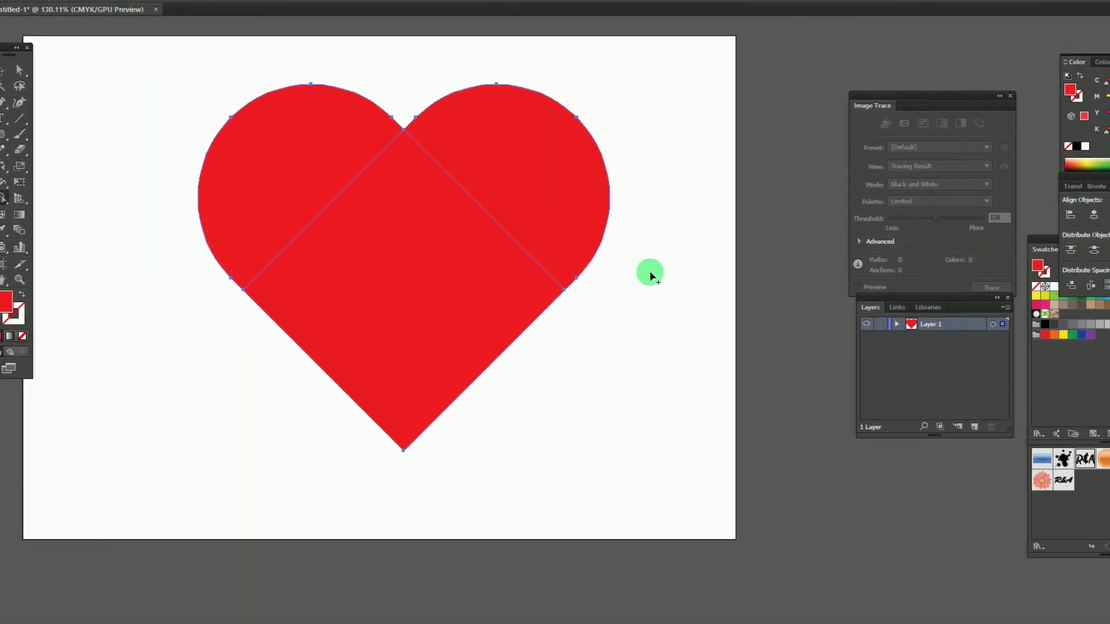
# - Select all heart pieces and unite them with Pathfinder into one shape
pyautogui.moveTo(123, 96); pyautogui.dragTo(556, 437)
pyautogui.click(1042, 200)
pyautogui.click(962, 226)
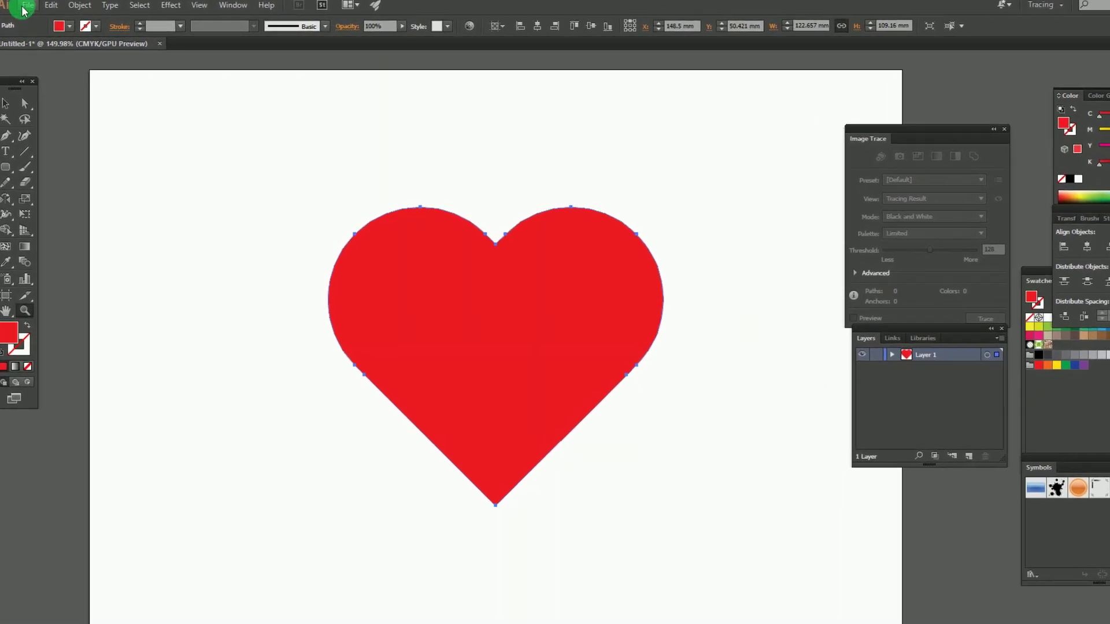
# - Run the CircleFill script on the heart with Max 10, Min 2 and distance 1
pyautogui.click(24, 8)
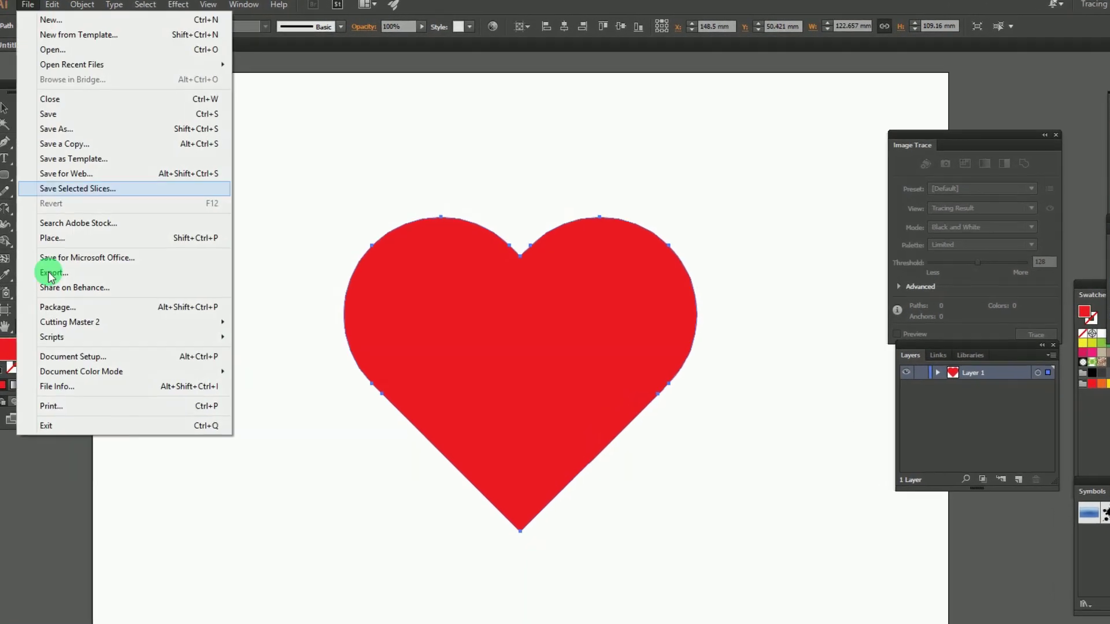
pyautogui.moveTo(43, 321)
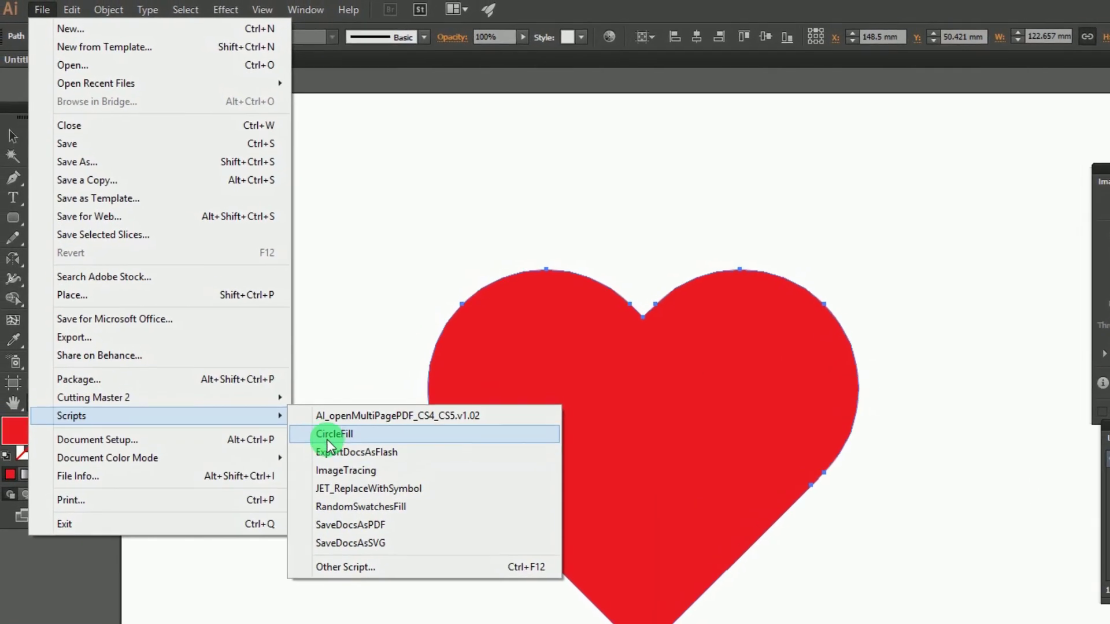
pyautogui.click(370, 408)
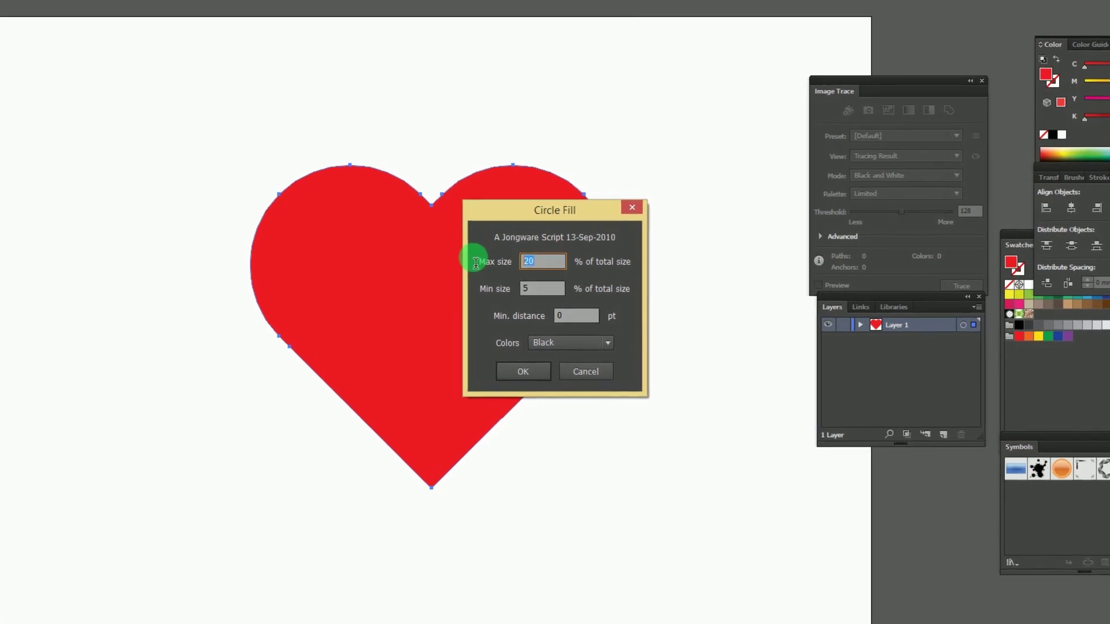
pyautogui.write('1')
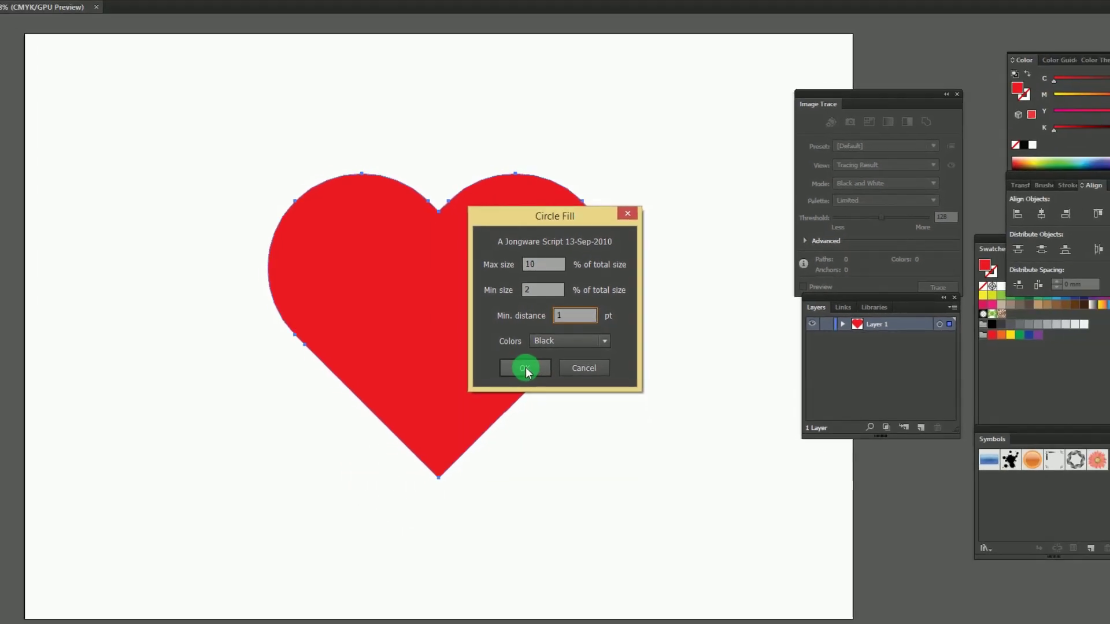
pyautogui.click(524, 368)
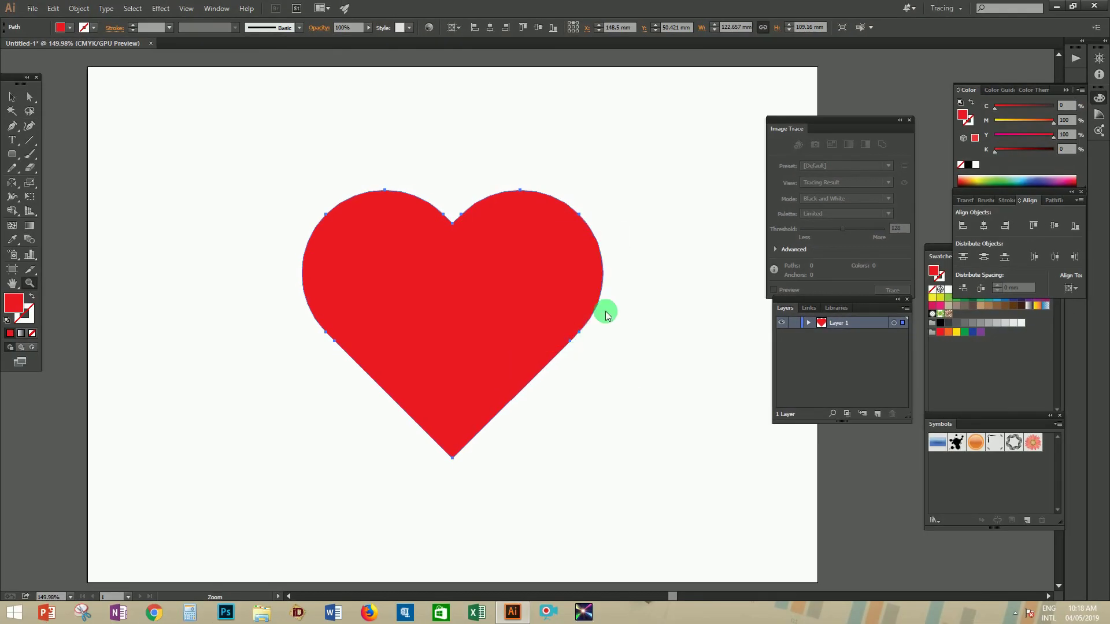
# - Delete the red heart underneath, leaving only the black circles
pyautogui.click(657, 273)
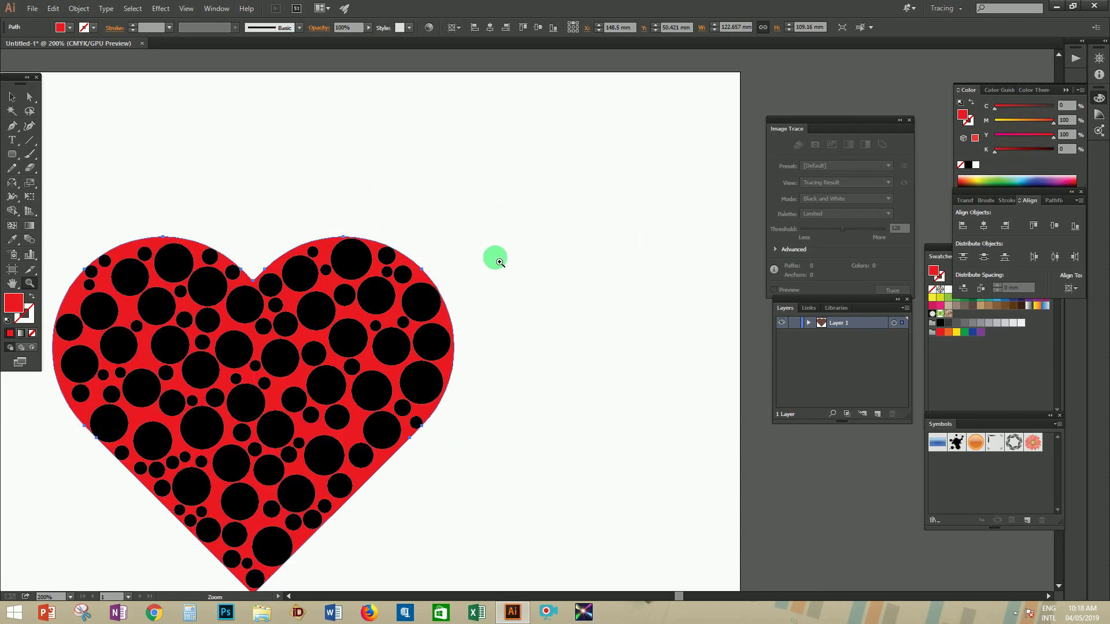
pyautogui.moveTo(499, 262); pyautogui.dragTo(415, 347)
pyautogui.moveTo(507, 330); pyautogui.dragTo(622, 182)
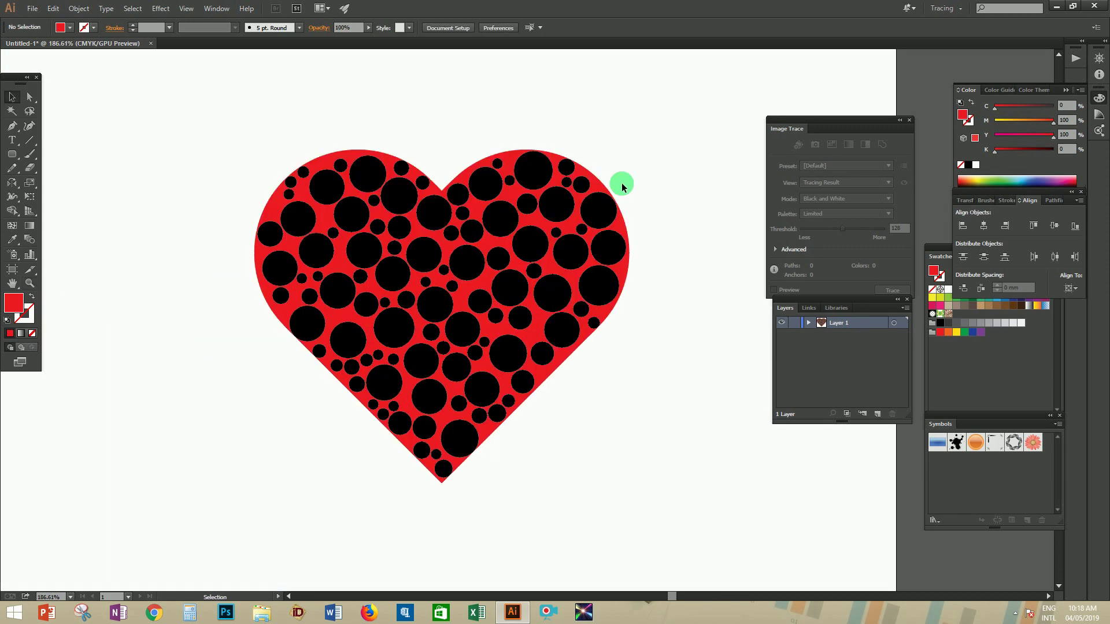
pyautogui.click(595, 181)
pyautogui.press('Delete')
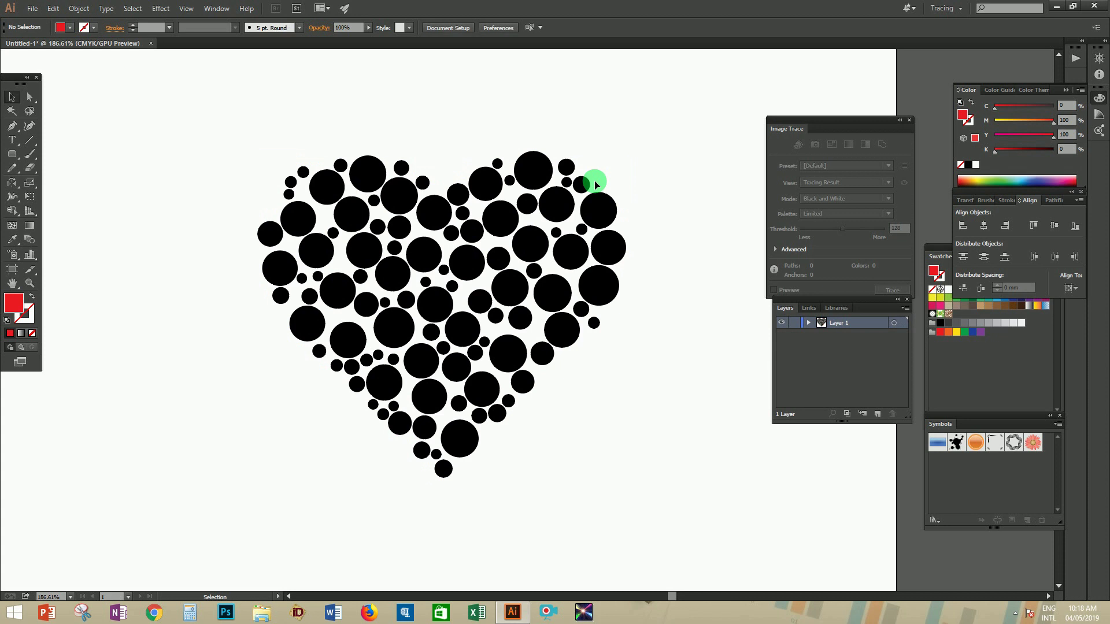
pyautogui.press('t')
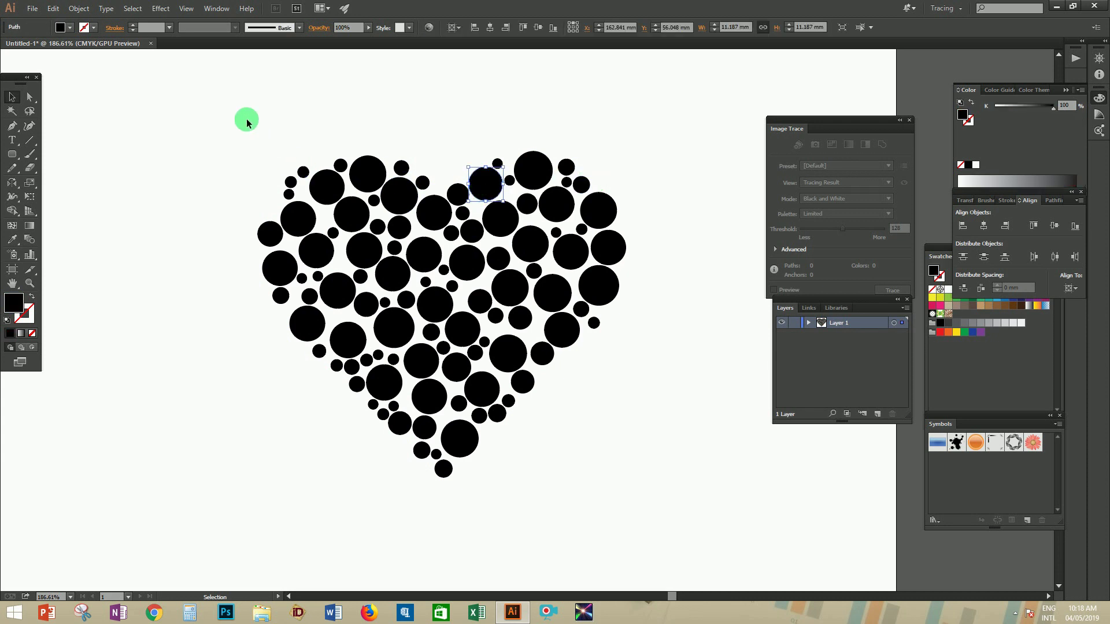
pyautogui.hscroll(4, 577, 325)
# - Type R$A beside the heart and convert the text to outlines
pyautogui.click(605, 216)
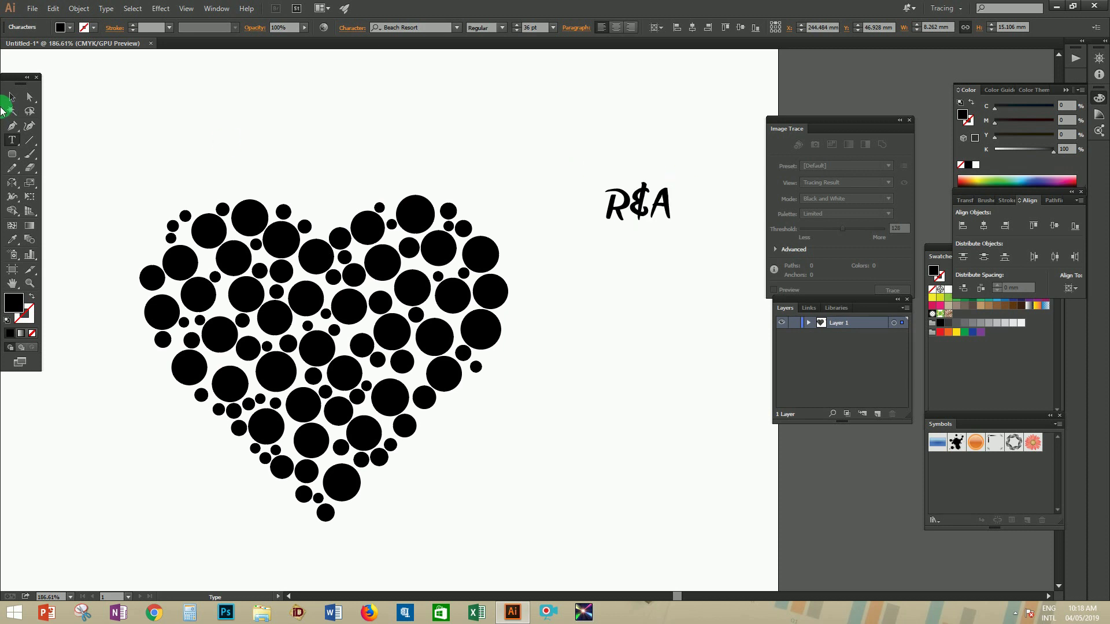
pyautogui.click(10, 100)
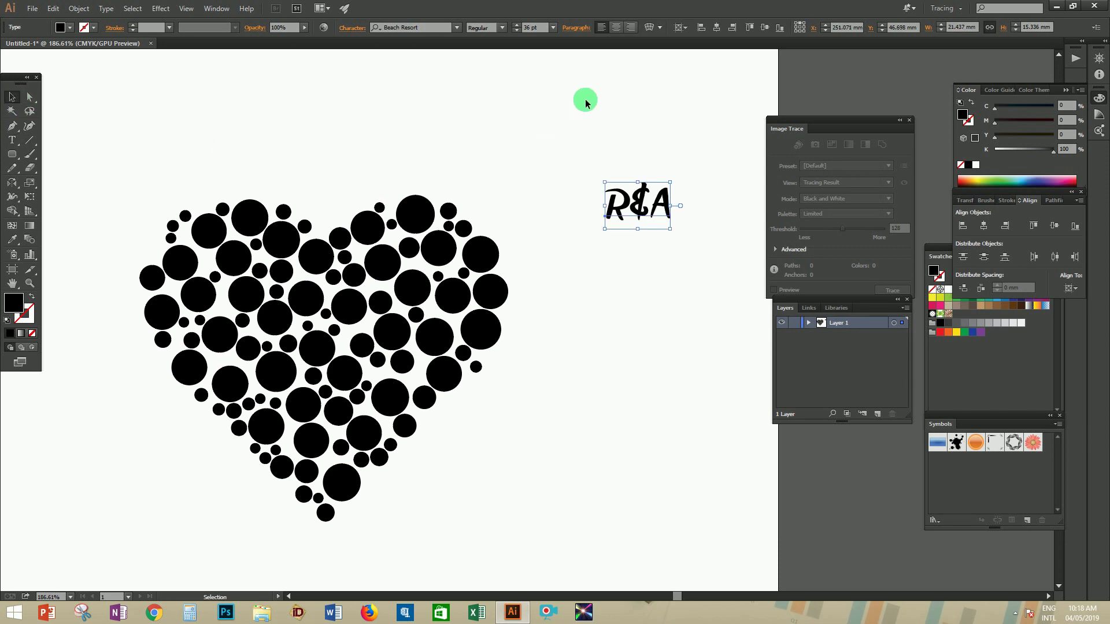
pyautogui.click(631, 191)
pyautogui.rightClick(642, 207)
pyautogui.click(693, 284)
pyautogui.click(649, 209)
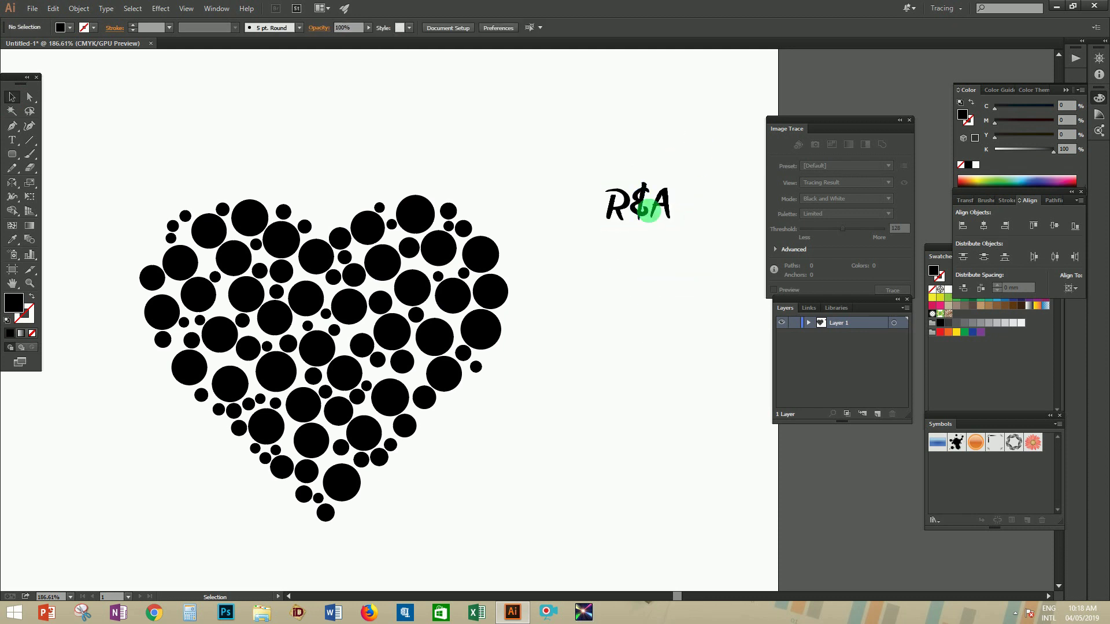
# - Save the outlined R$A as a new symbol and delete it from the artboard
pyautogui.click(643, 201)
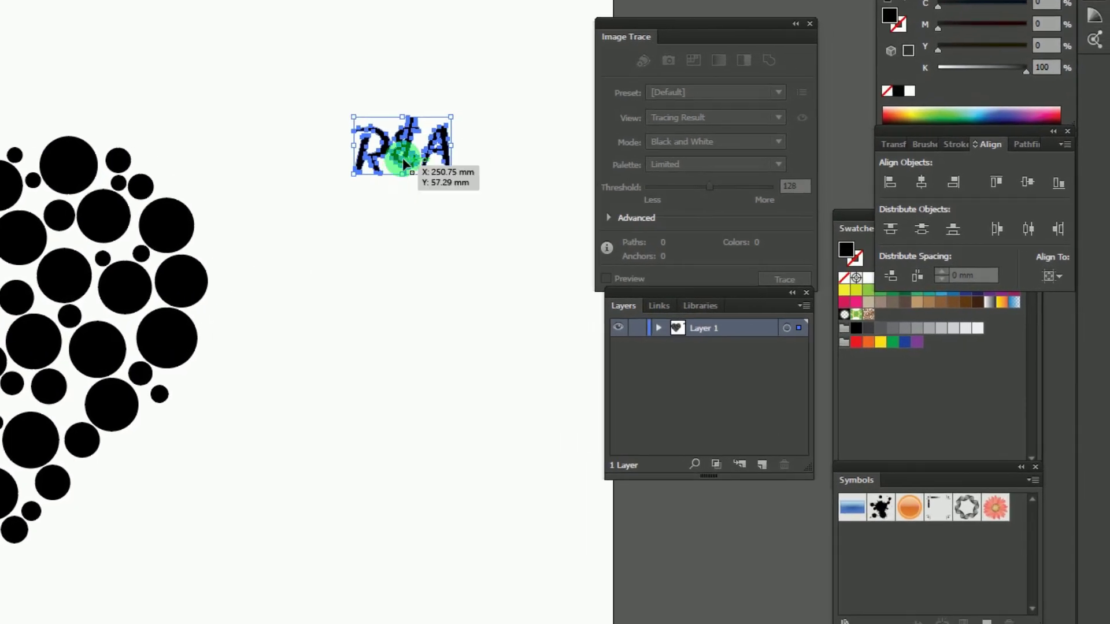
pyautogui.moveTo(406, 145); pyautogui.dragTo(880, 560)
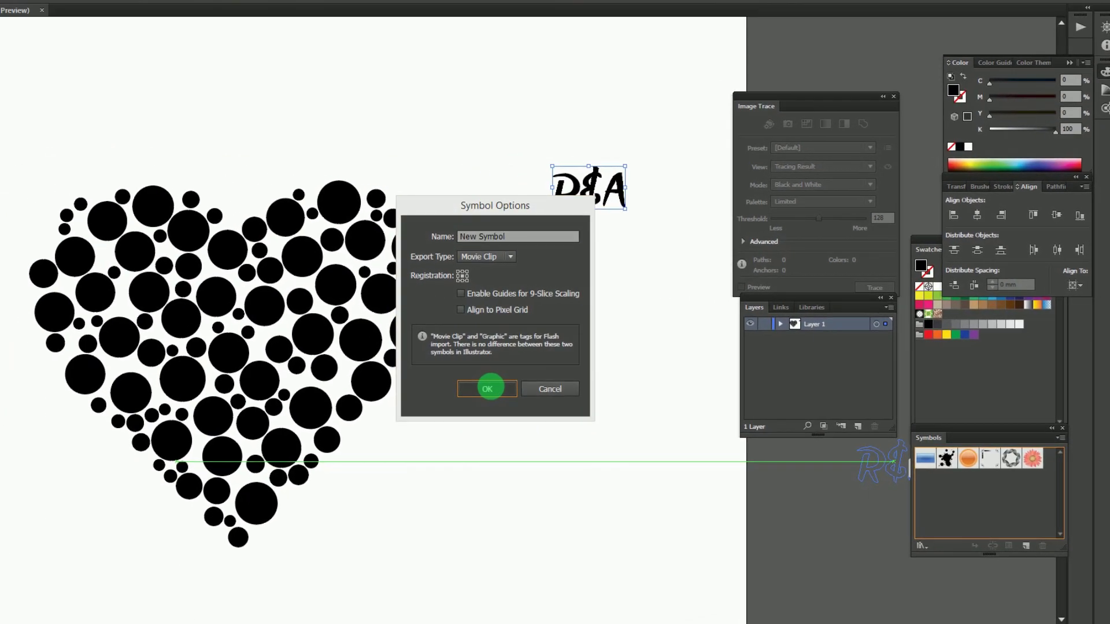
pyautogui.click(276, 415)
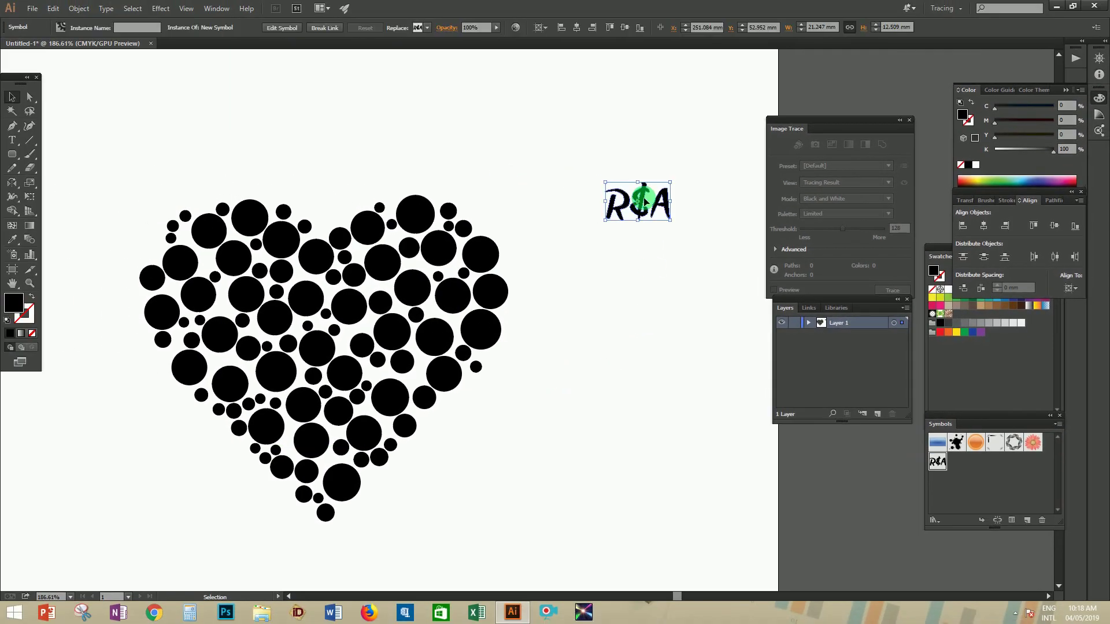
pyautogui.press('Delete')
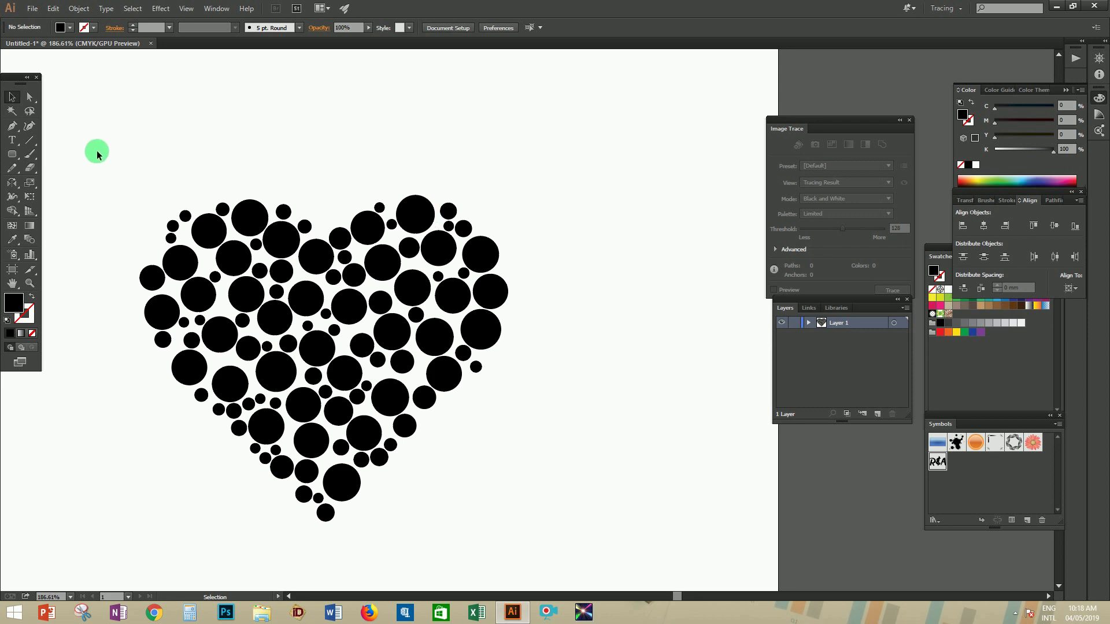
# - Replace all the heart's circles with R$A symbol 7 using the JET_ReplaceWithSymbol script
pyautogui.moveTo(496, 511); pyautogui.dragTo(619, 550)
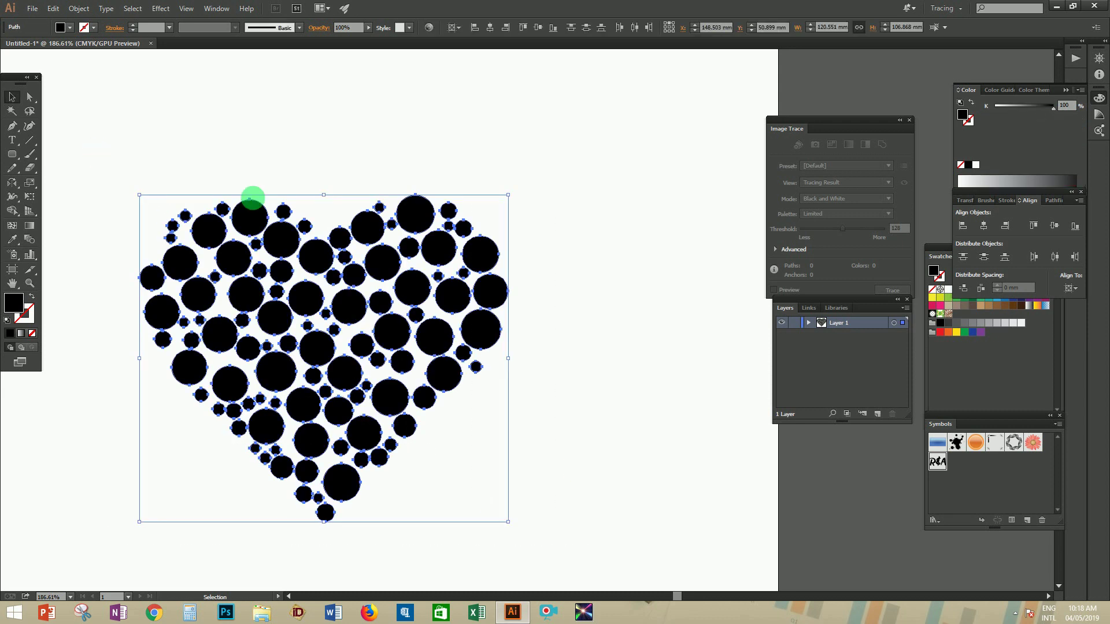
pyautogui.click(28, 11)
pyautogui.moveTo(89, 296)
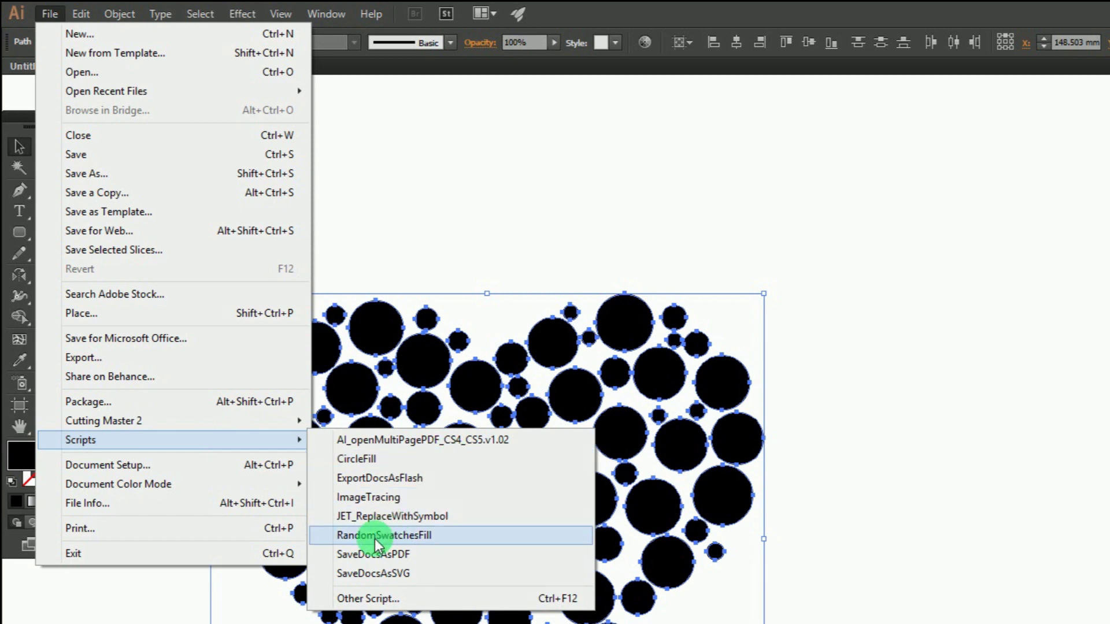
pyautogui.click(397, 517)
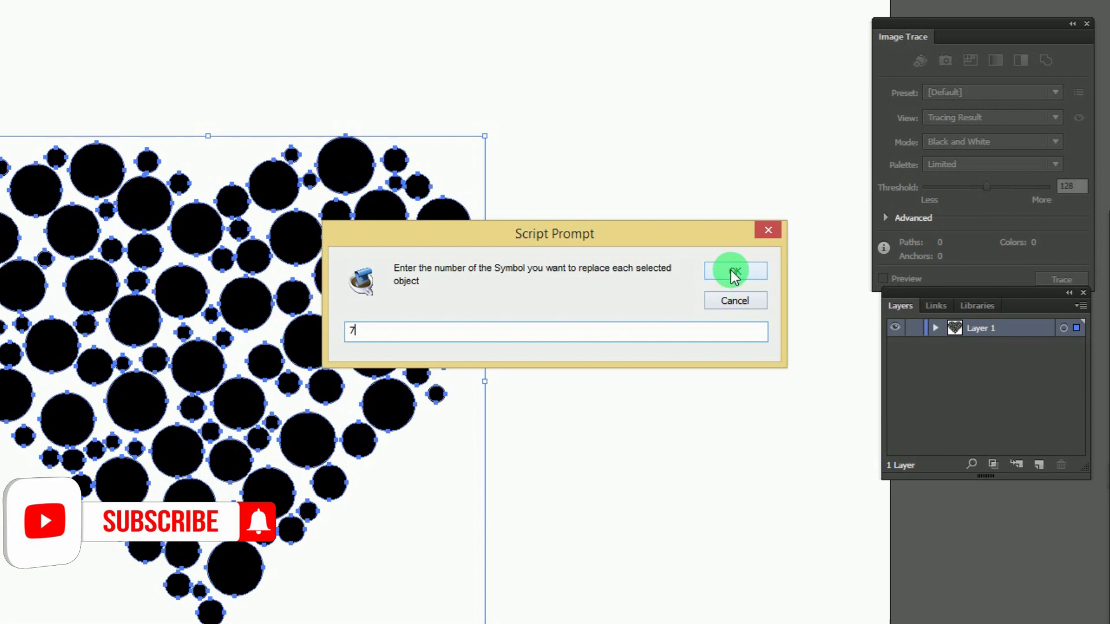
pyautogui.click(734, 272)
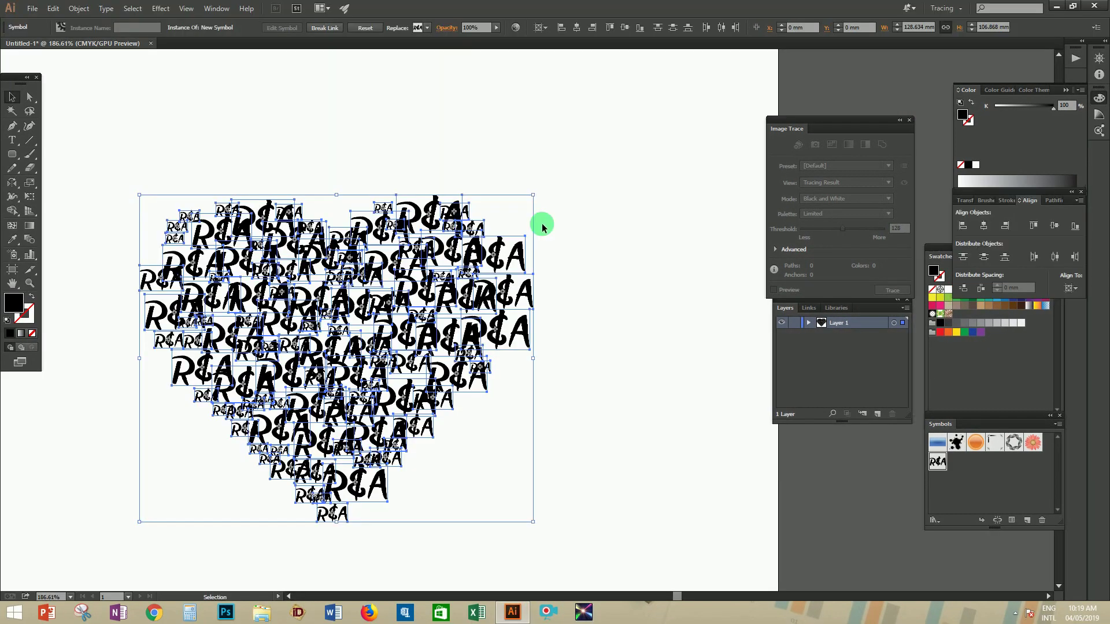
pyautogui.click(597, 213)
pyautogui.click(347, 270)
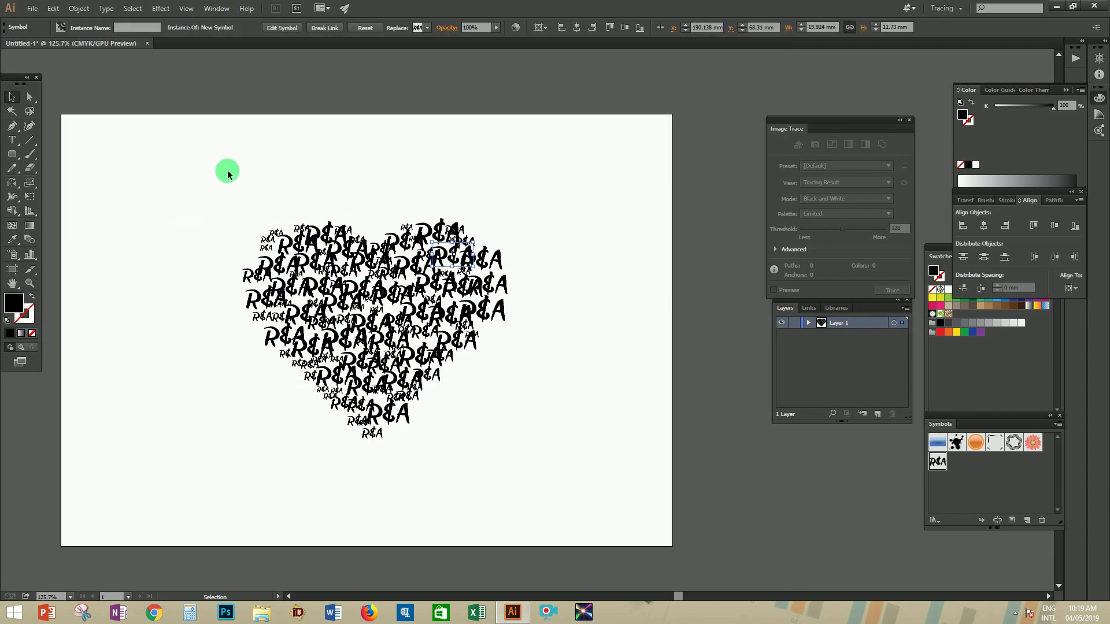
# - Break the link on the heart's R$A symbols, then bring up the Open dialog
pyautogui.moveTo(635, 490); pyautogui.dragTo(635, 490)
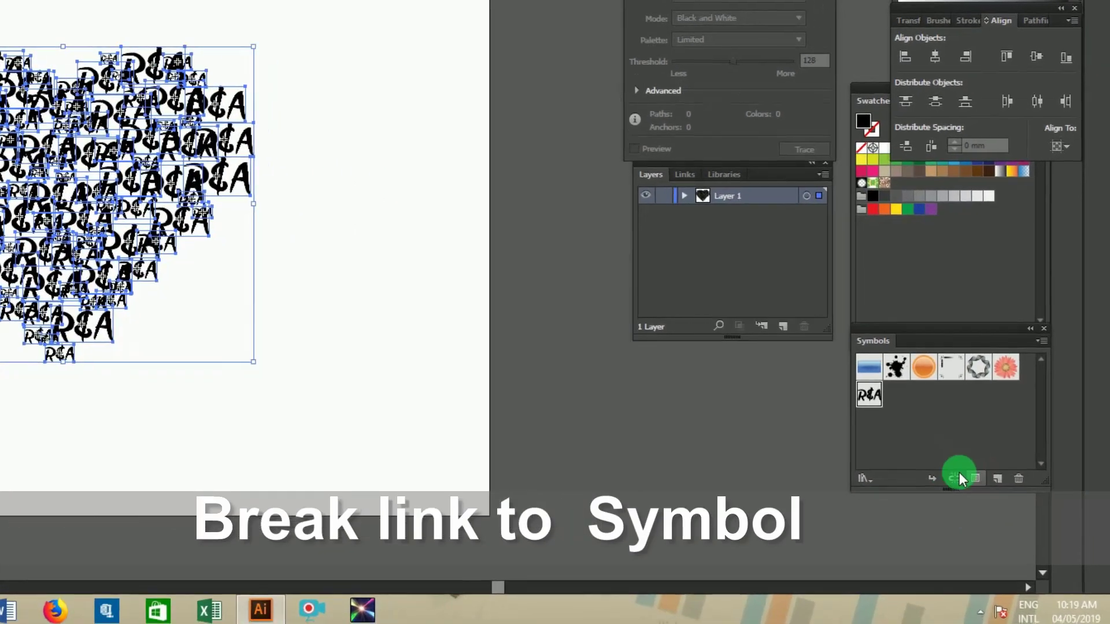
pyautogui.click(942, 468)
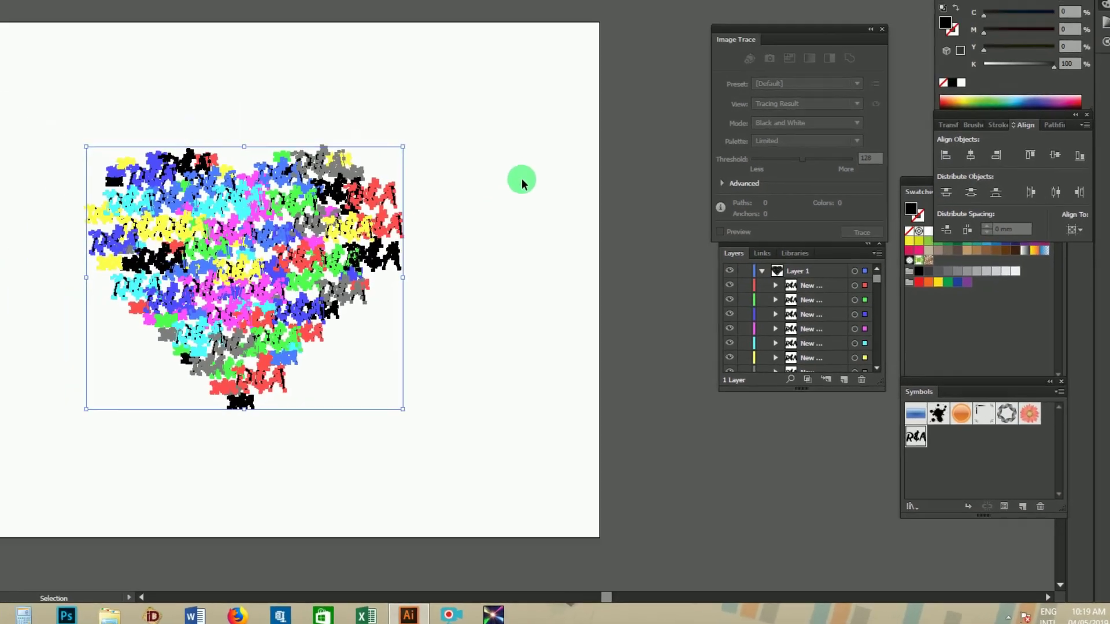
pyautogui.click(350, 51)
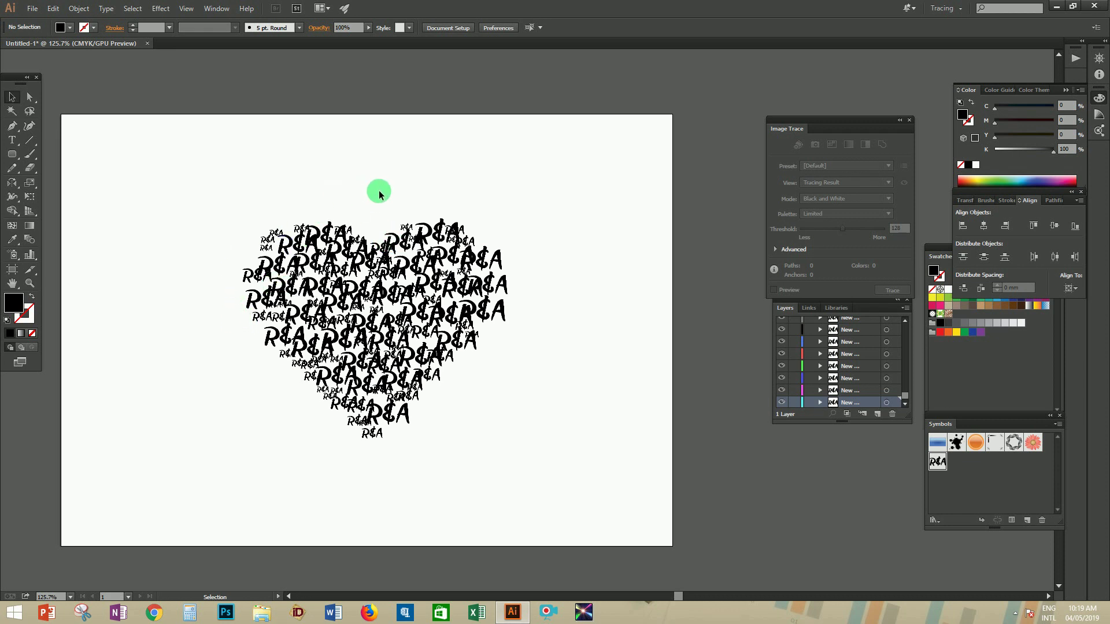
pyautogui.hotkey('ctrl', 'o')
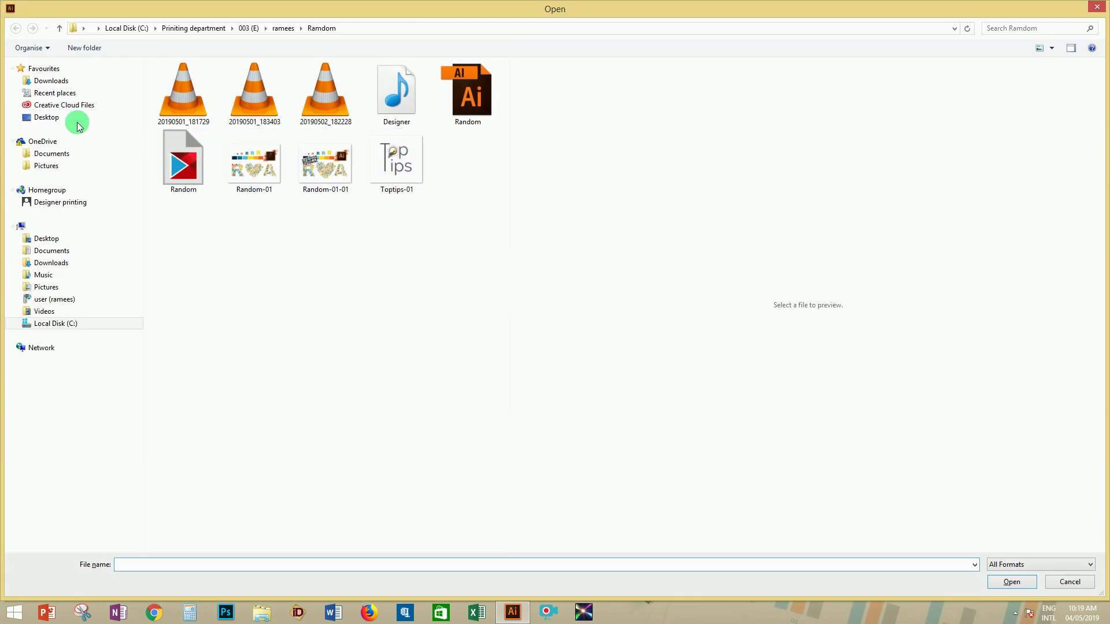
# - Open Color swatches.ai from the Desktop and copy its six colour rectangles
pyautogui.click(44, 116)
pyautogui.doubleClick(185, 132)
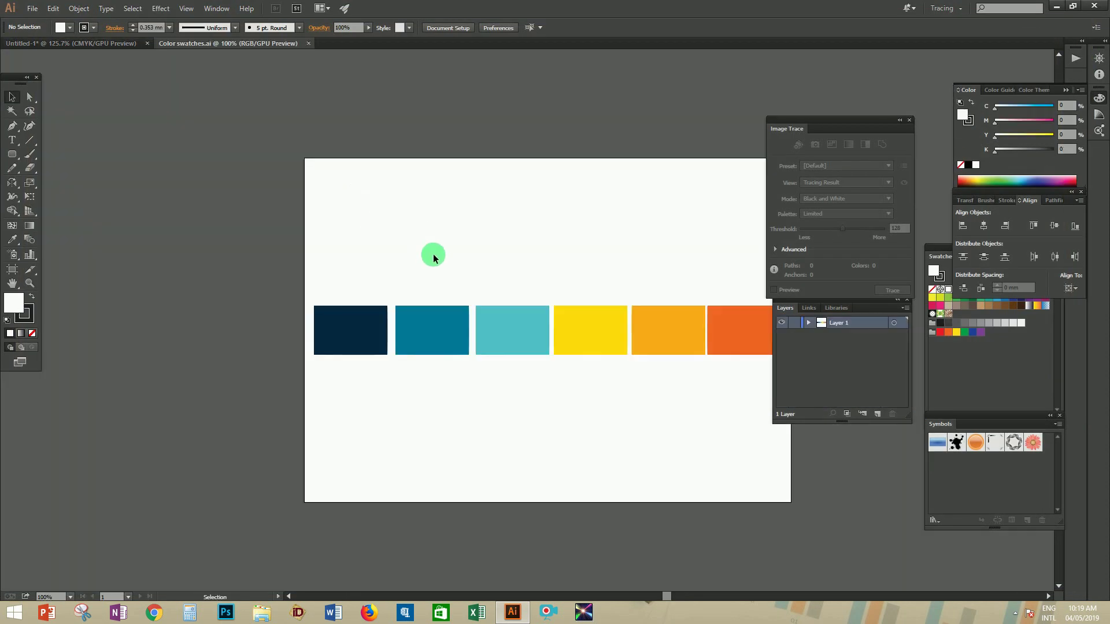
pyautogui.hotkey('ctrl', 'a')
pyautogui.click(270, 282)
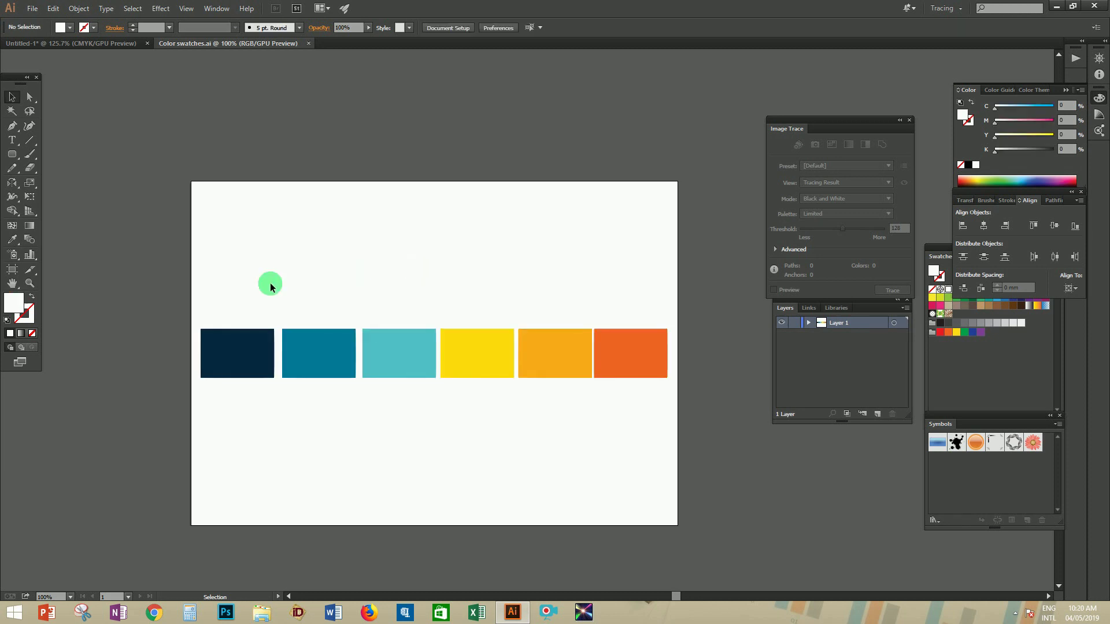
pyautogui.moveTo(193, 264); pyautogui.dragTo(722, 496)
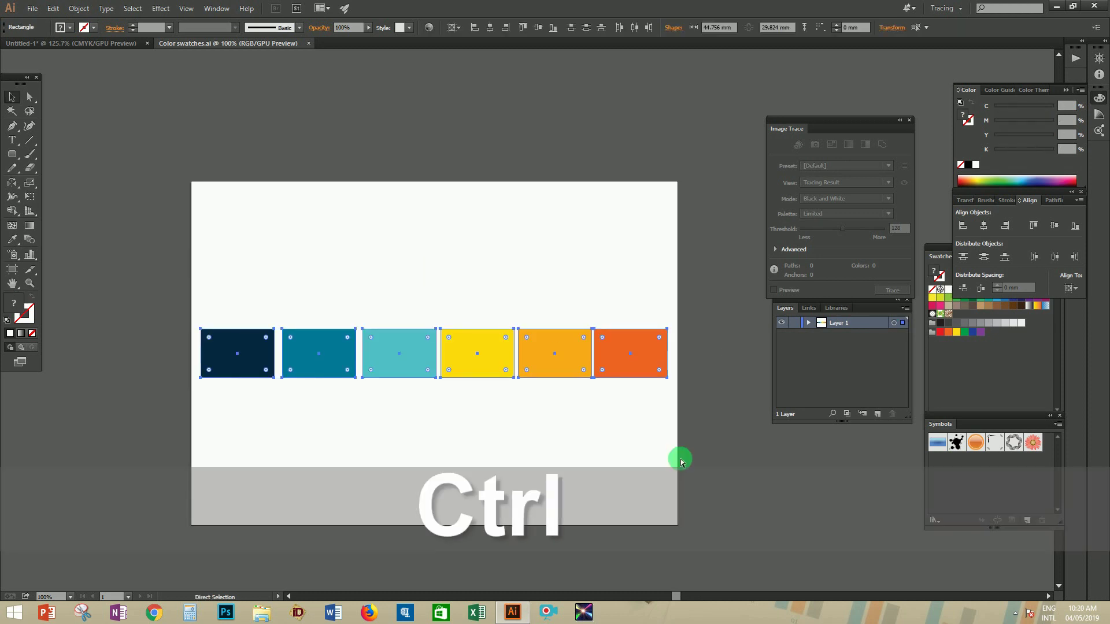
pyautogui.hotkey('ctrl', 'c')
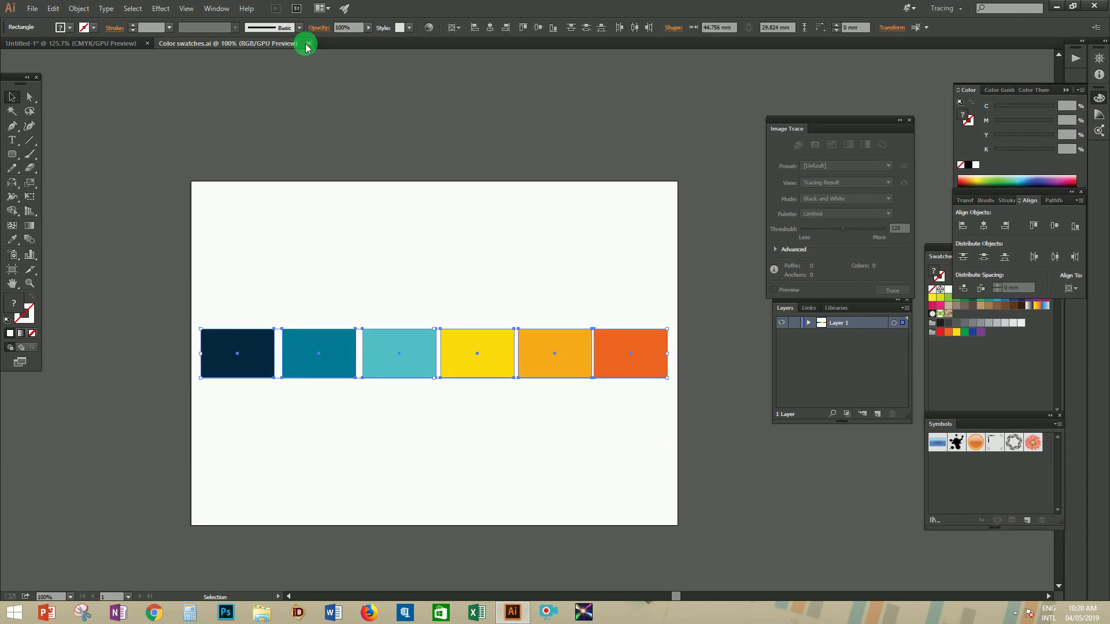
# - Close Color swatches.ai and position the pasted rectangles above the heart artboard
pyautogui.click(307, 44)
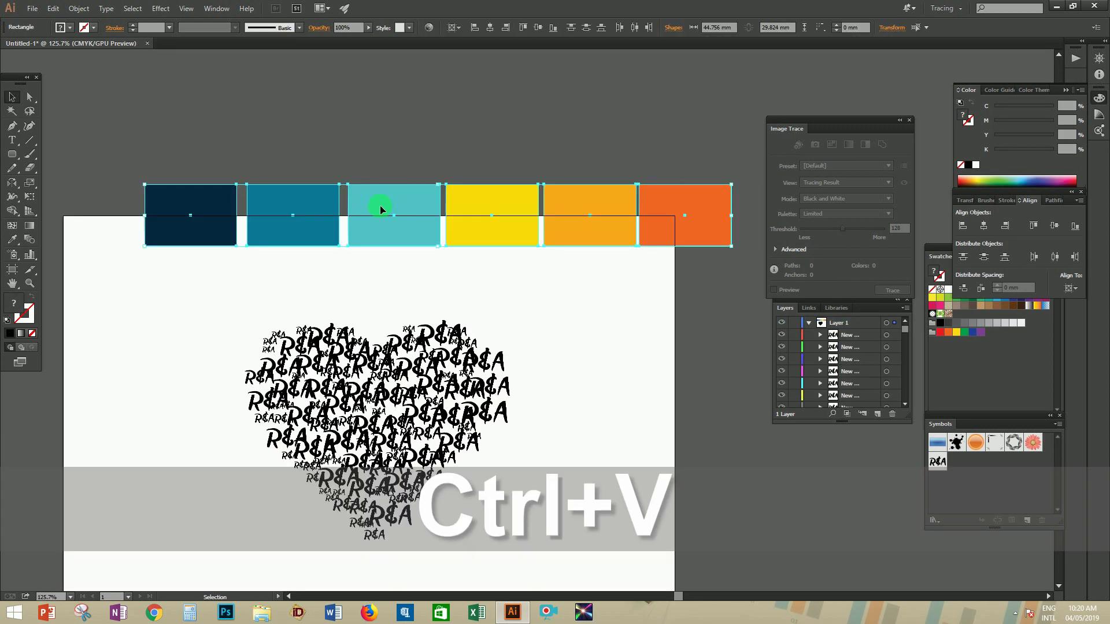
pyautogui.moveTo(380, 206); pyautogui.dragTo(325, 163)
pyautogui.click(389, 104)
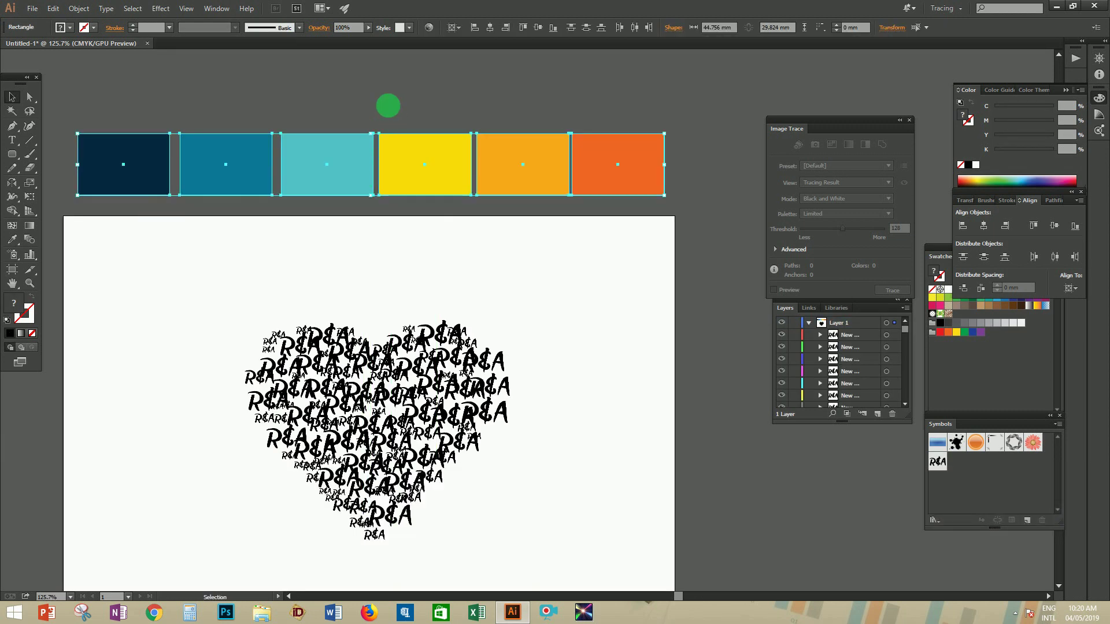
pyautogui.press('z')
pyautogui.moveTo(408, 154); pyautogui.dragTo(366, 186)
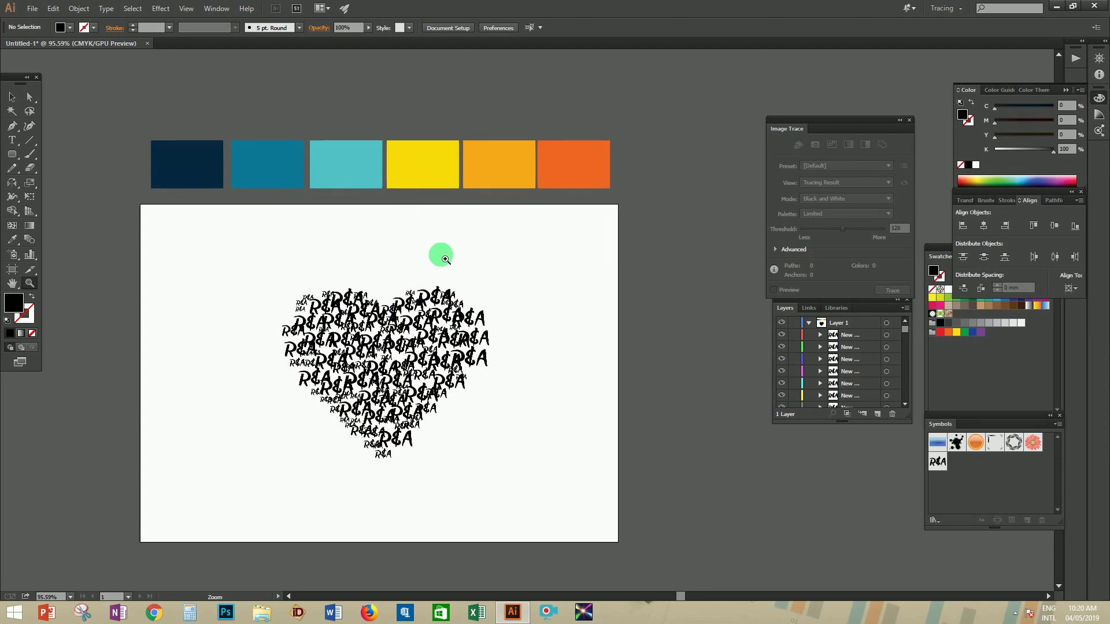
# - Make new swatches from the navy, teal and light-teal rectangles
pyautogui.click(443, 257)
pyautogui.press('v')
pyautogui.click(152, 161)
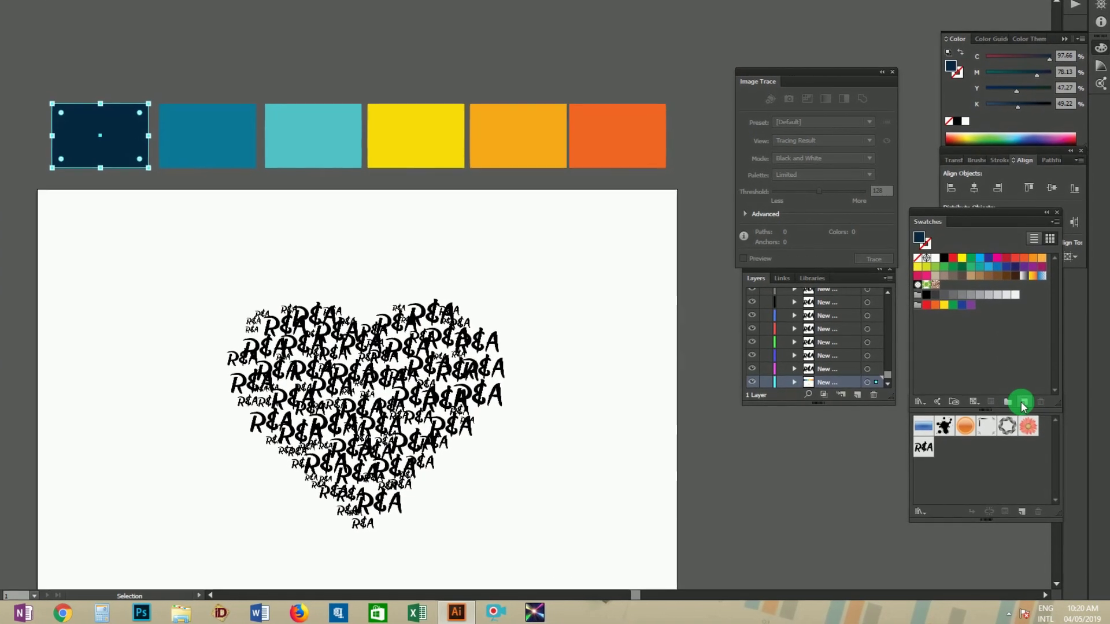
pyautogui.click(1022, 403)
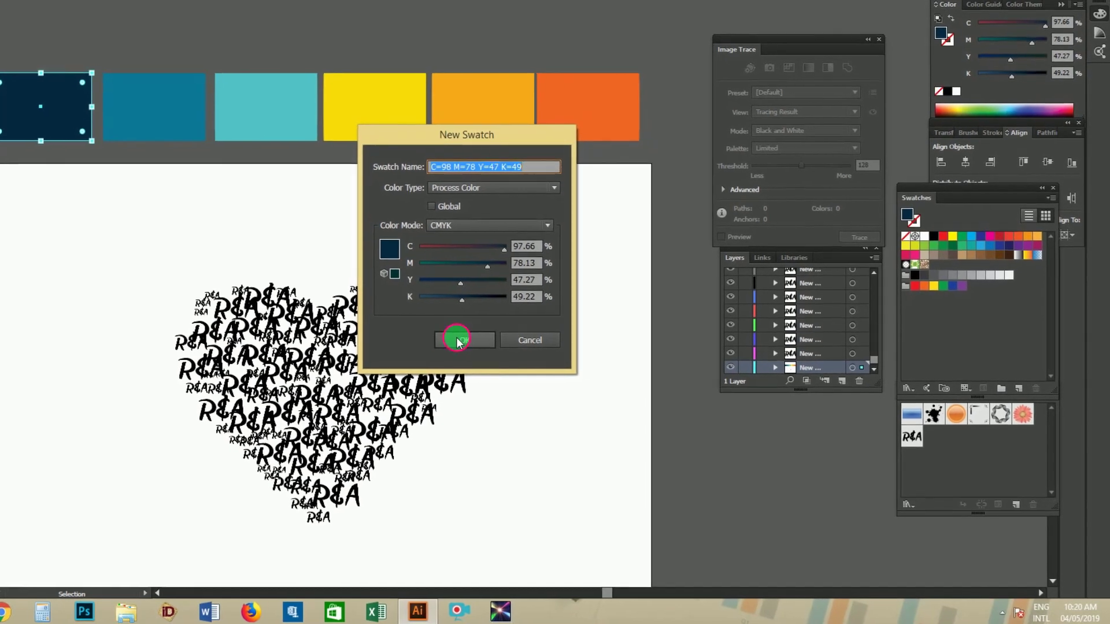
pyautogui.click(457, 341)
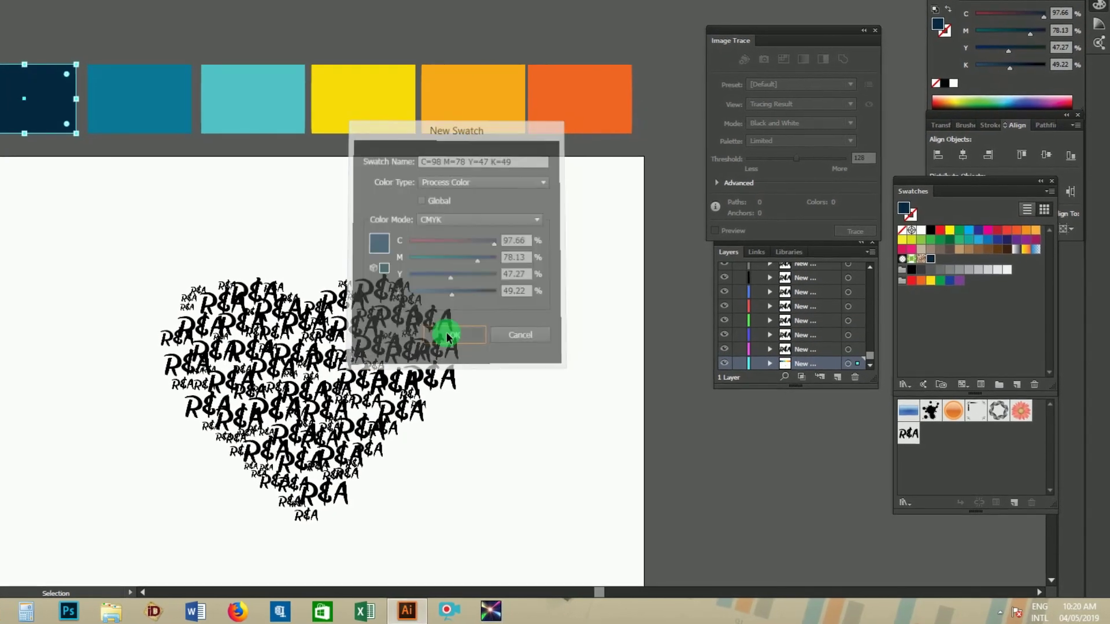
pyautogui.click(137, 109)
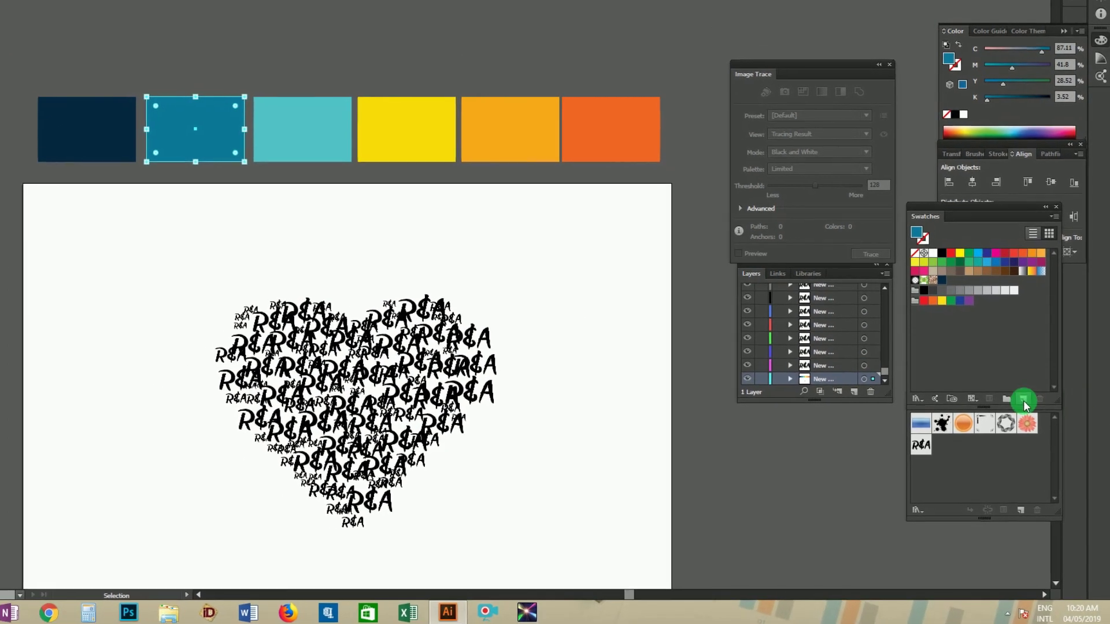
pyautogui.click(1020, 392)
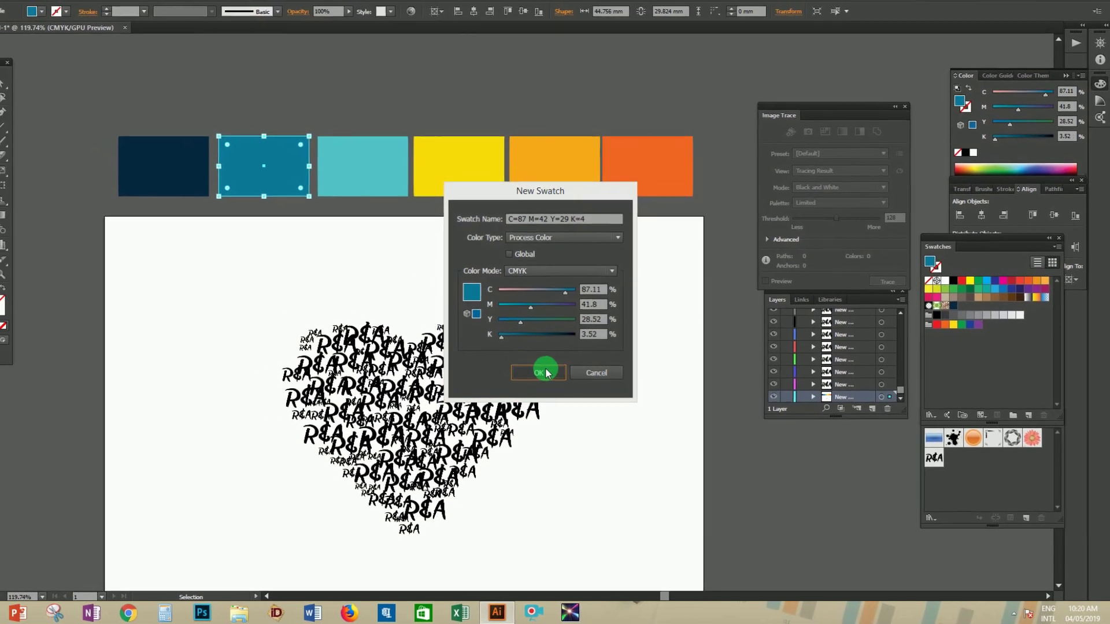
pyautogui.click(546, 373)
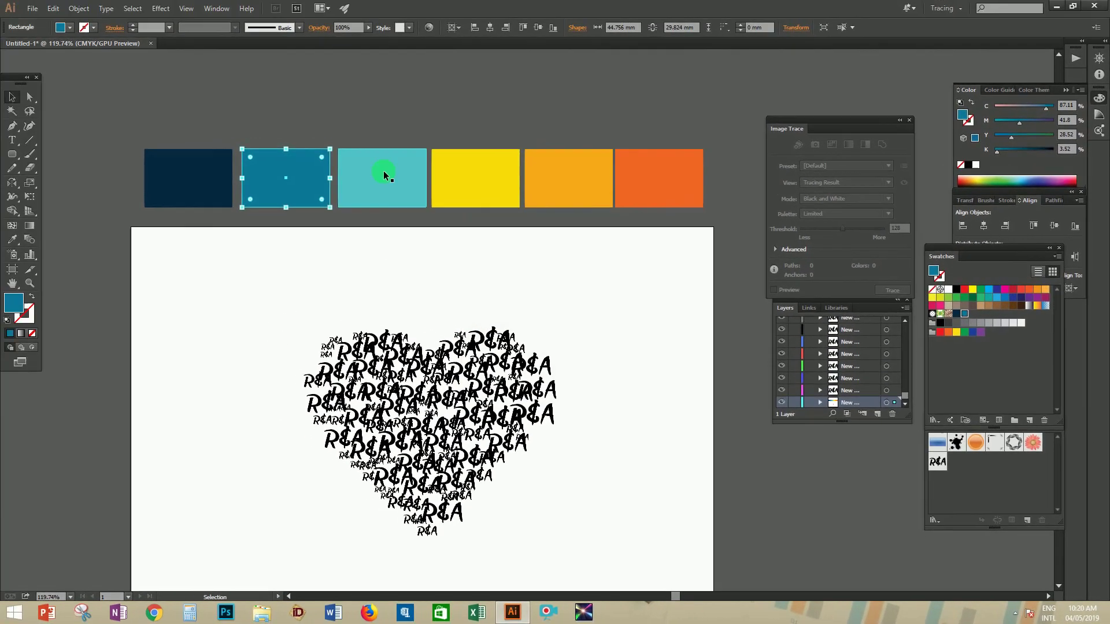
pyautogui.click(364, 160)
pyautogui.click(1028, 415)
pyautogui.click(544, 373)
# - Make new swatches from the yellow, orange and red-orange rectangles
pyautogui.click(470, 171)
pyautogui.click(1028, 414)
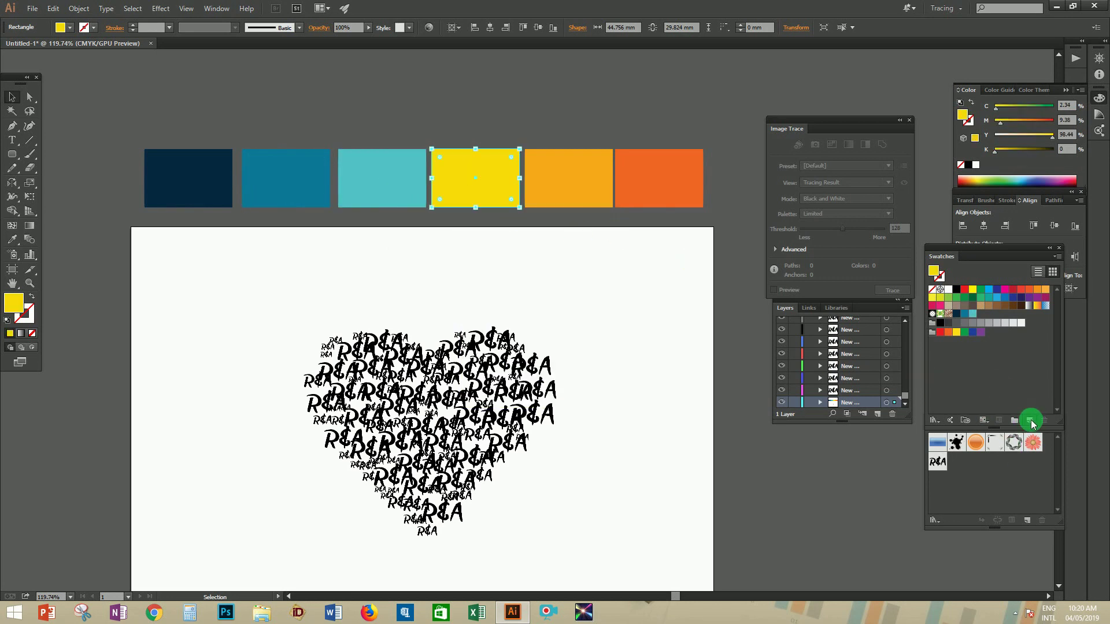
pyautogui.click(553, 378)
pyautogui.click(552, 185)
pyautogui.click(1029, 415)
pyautogui.click(555, 380)
pyautogui.click(659, 177)
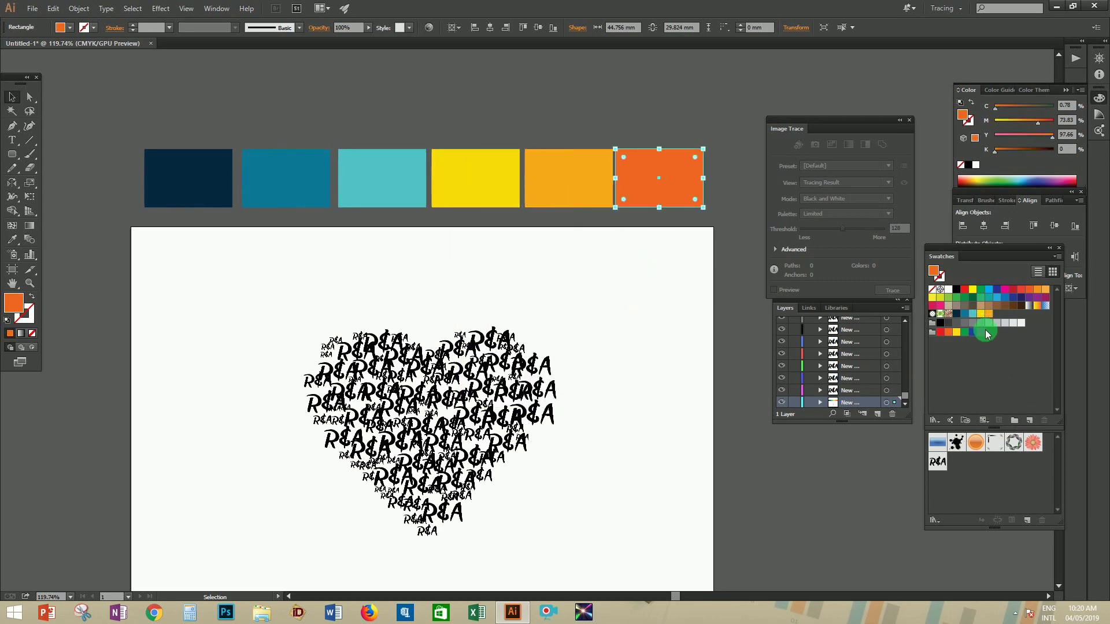
pyautogui.click(1029, 420)
pyautogui.click(554, 380)
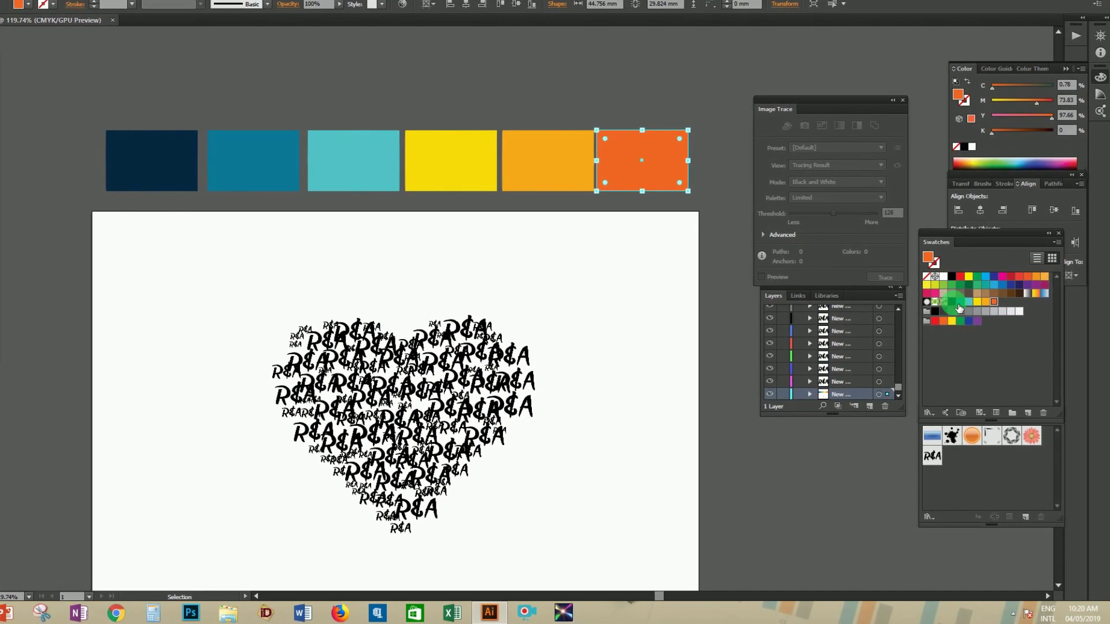
# - Group the six new palette swatches into a colour group named 'sample'
pyautogui.click(1022, 414)
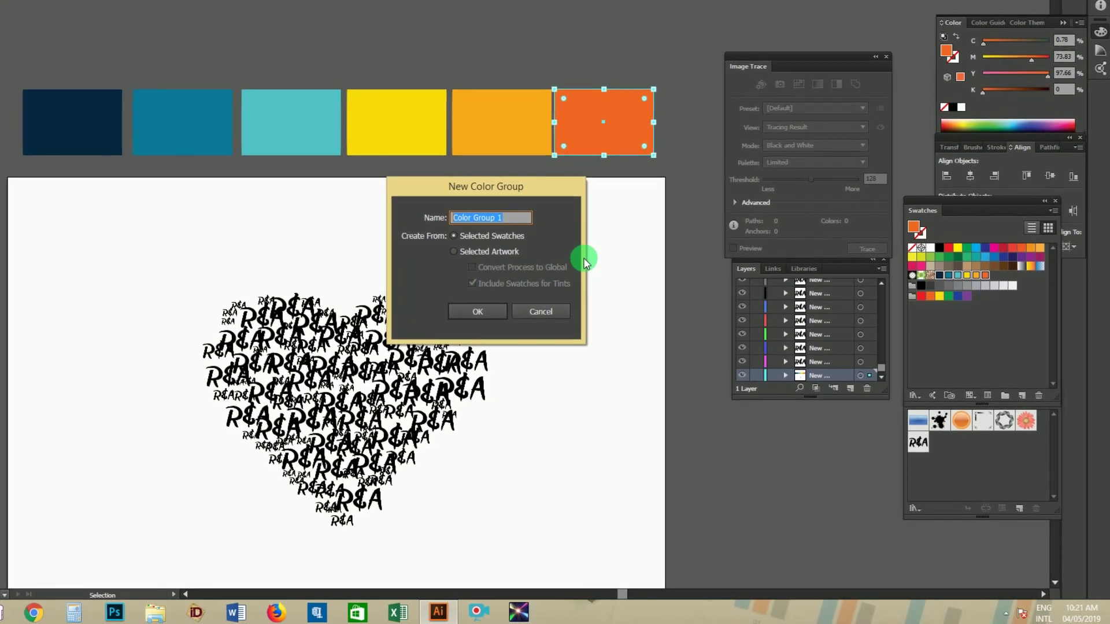
pyautogui.write('sample')
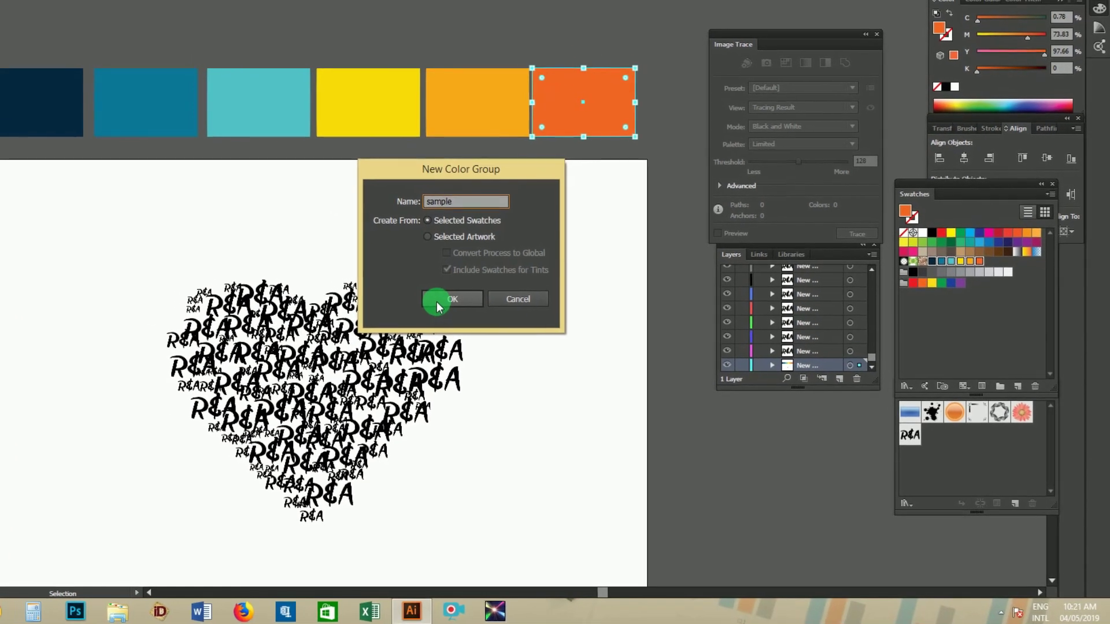
pyautogui.click(437, 305)
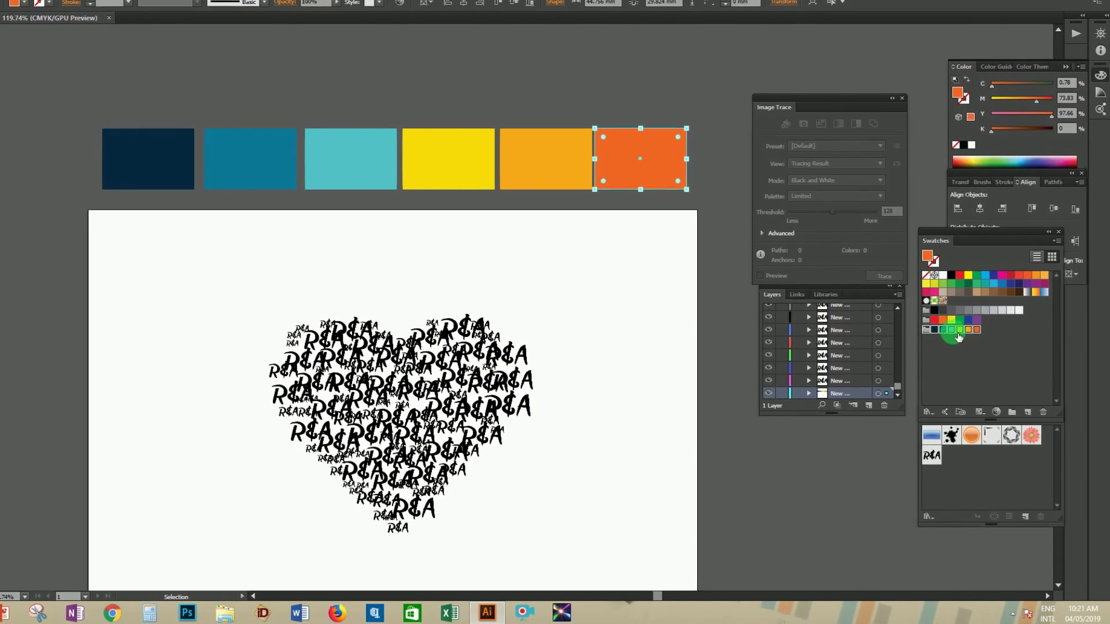
# - Ungroup the heart artwork and select all its letter shapes
pyautogui.click(942, 344)
pyautogui.click(411, 376)
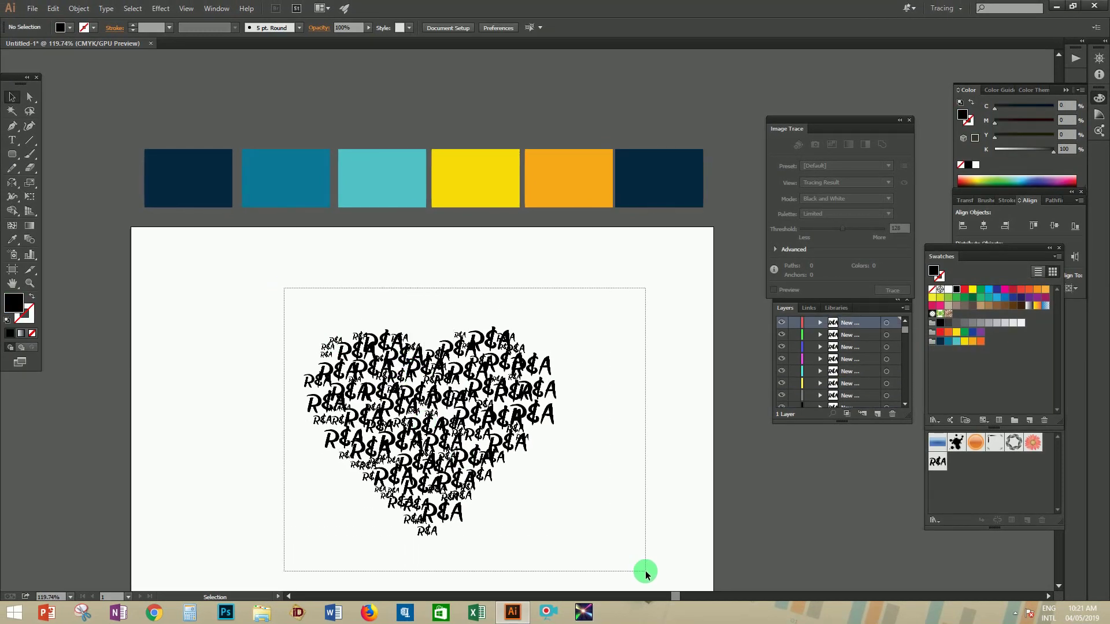
pyautogui.hotkey('ctrl', 'a')
pyautogui.rightClick(490, 402)
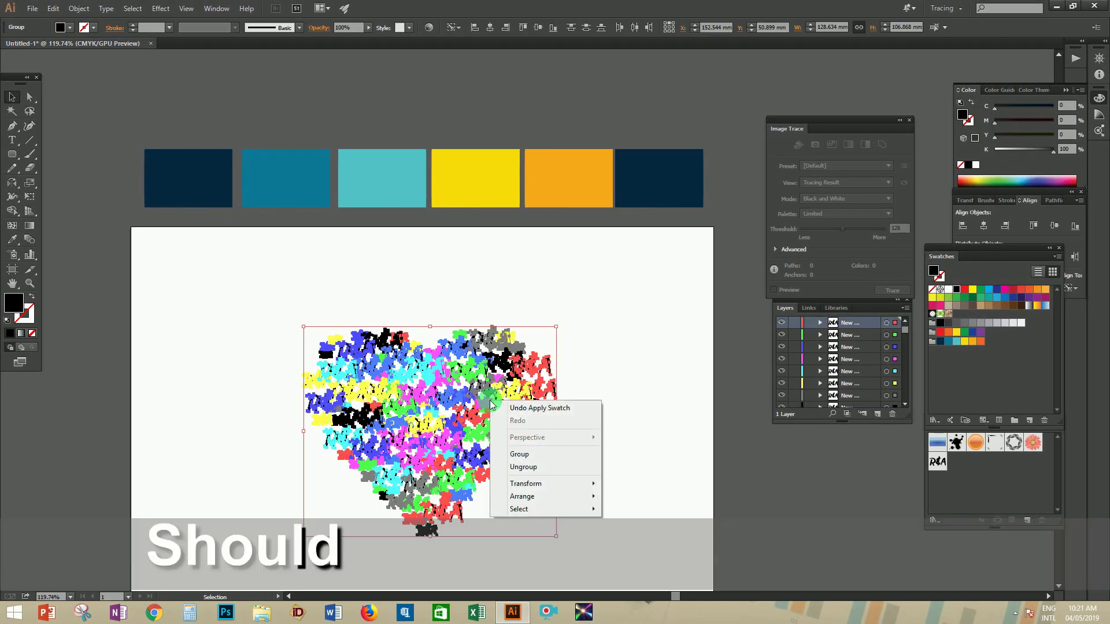
pyautogui.click(523, 467)
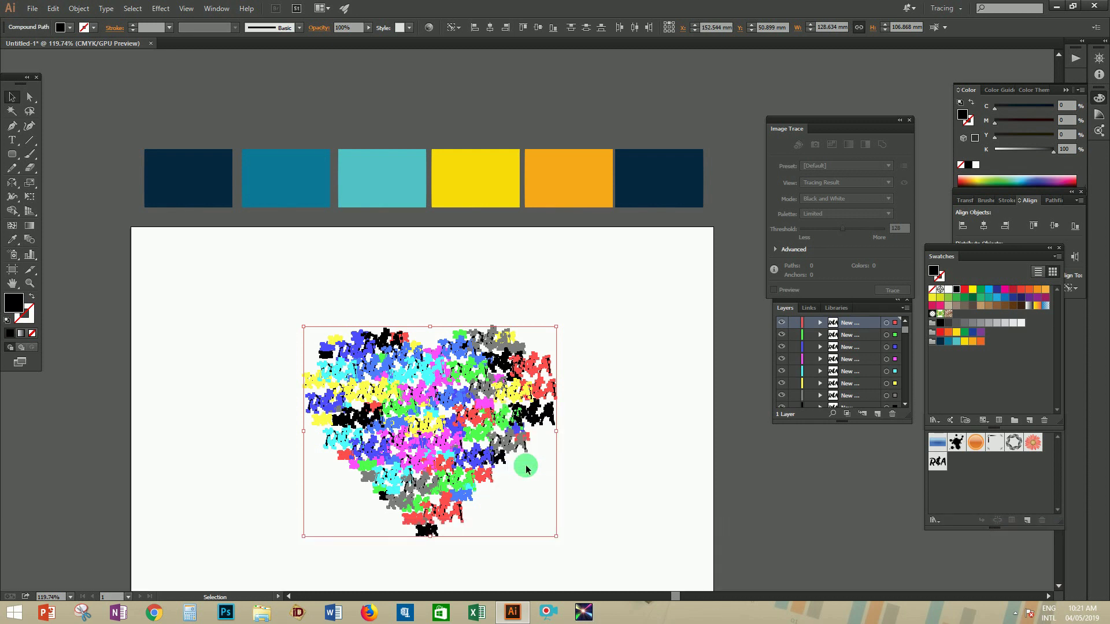
pyautogui.click(649, 374)
pyautogui.moveTo(267, 283); pyautogui.dragTo(618, 569)
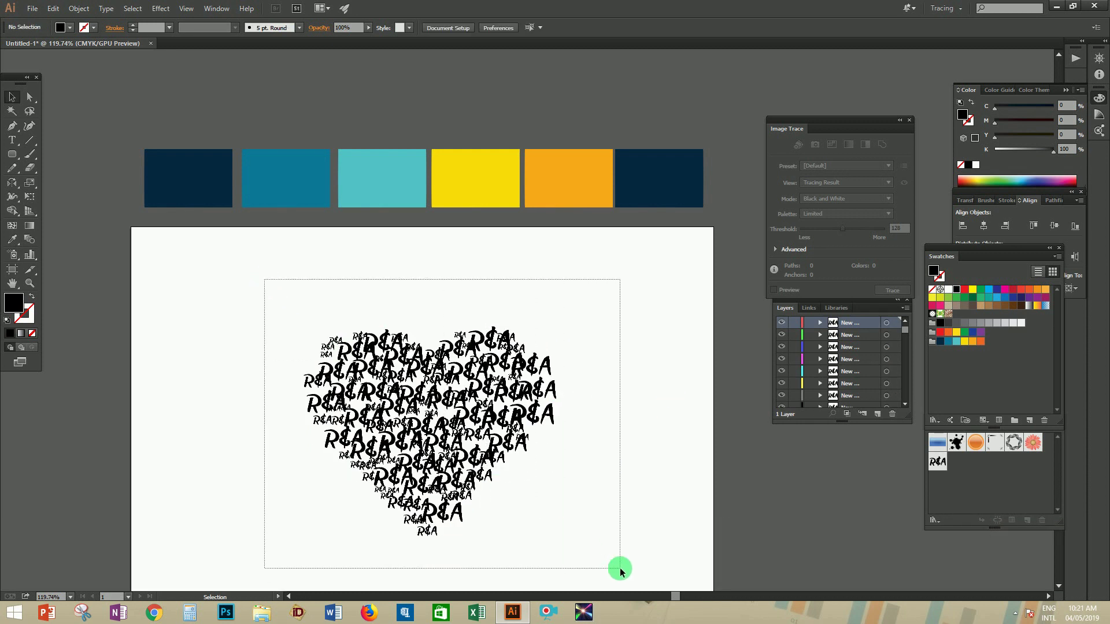
# - Run the RandomSwatchesFill script with the sample group to recolour the heart letters
pyautogui.click(33, 8)
pyautogui.moveTo(89, 290)
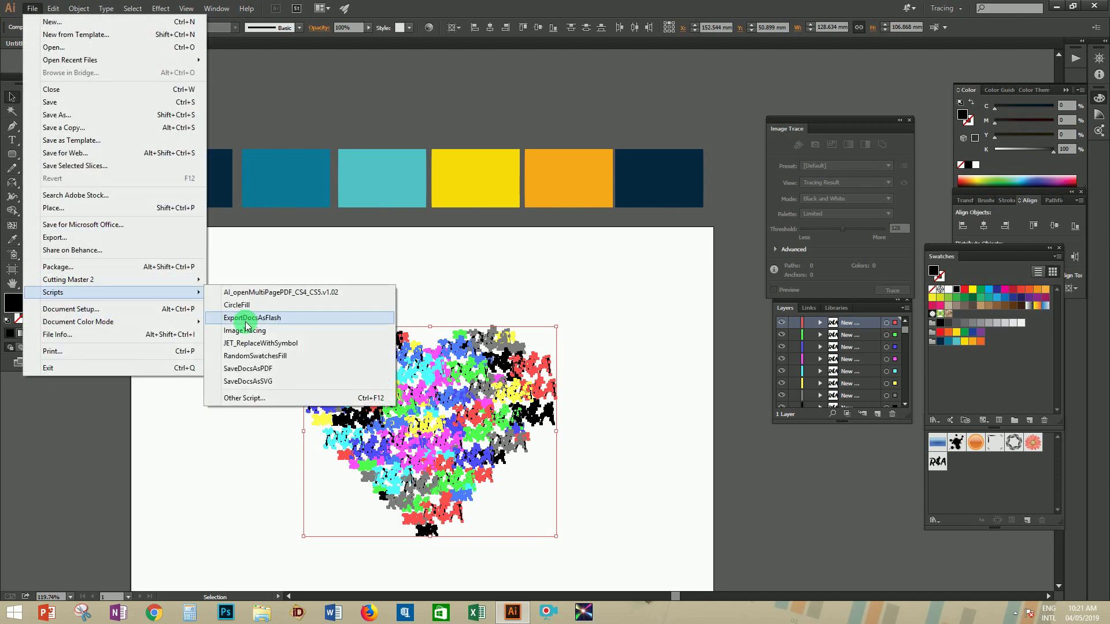
pyautogui.click(987, 345)
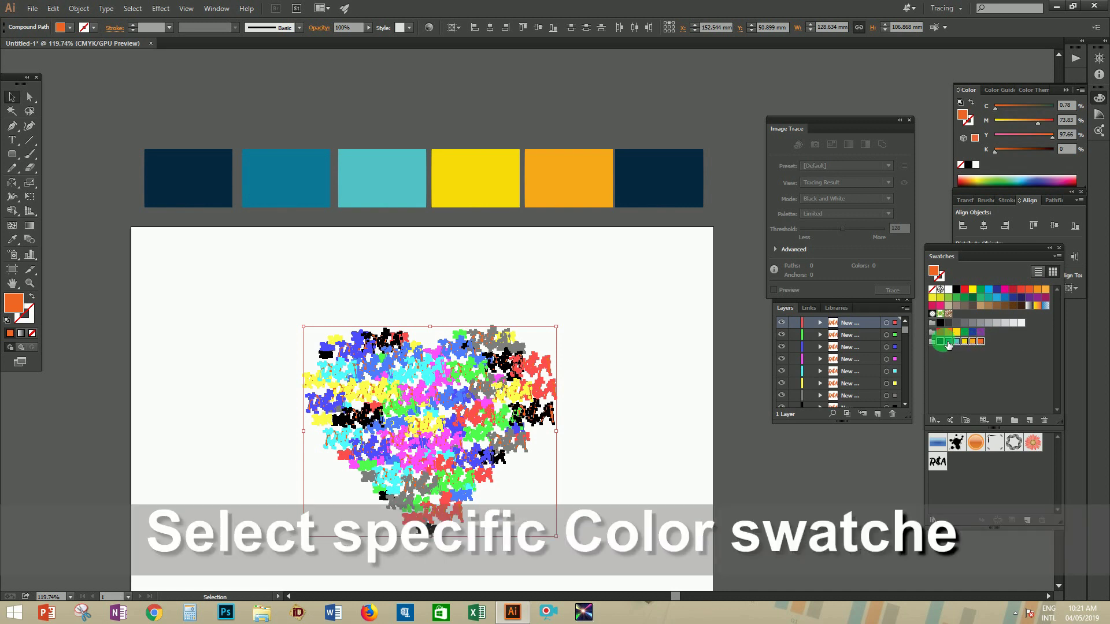
pyautogui.click(32, 11)
pyautogui.moveTo(137, 295)
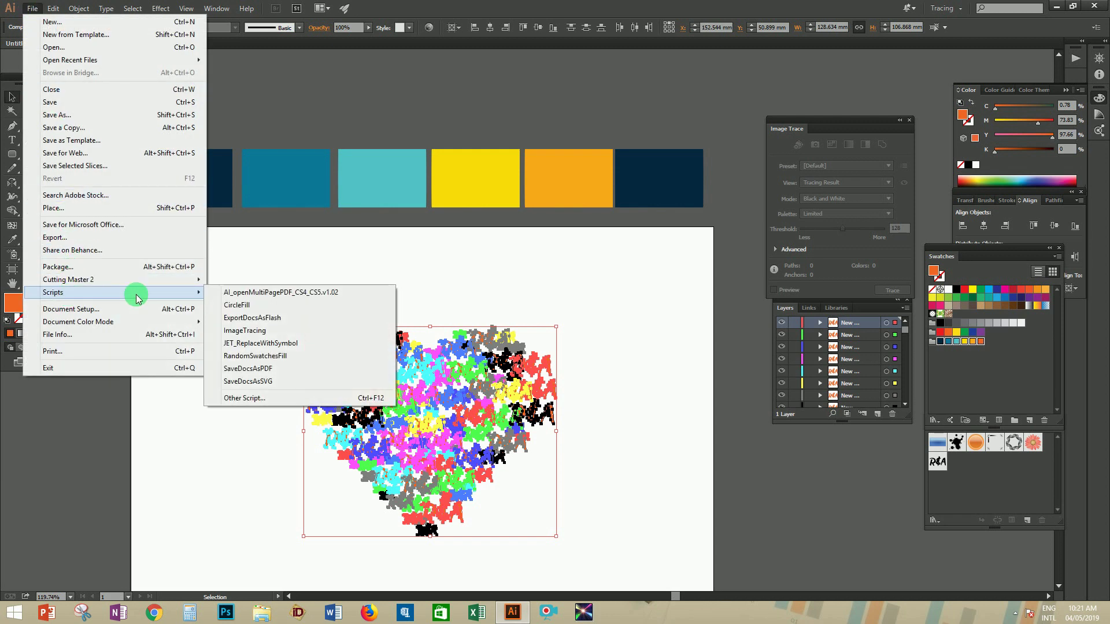
pyautogui.click(272, 359)
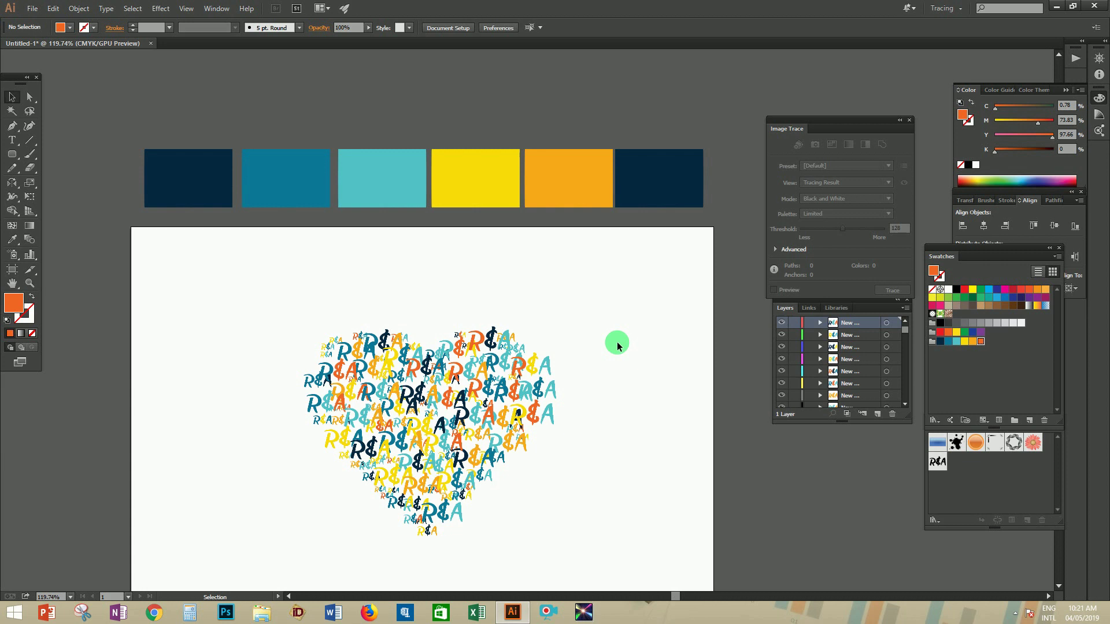
# - Type a letter R left of the heart and scale it up large
pyautogui.scroll(-2, 624, 364)
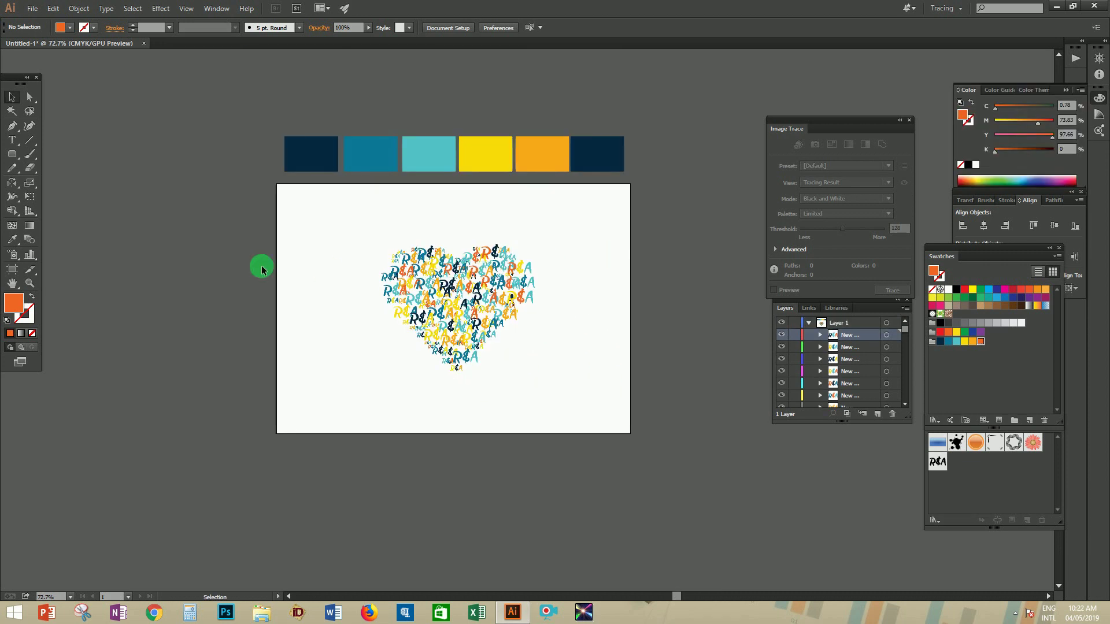
pyautogui.click(11, 141)
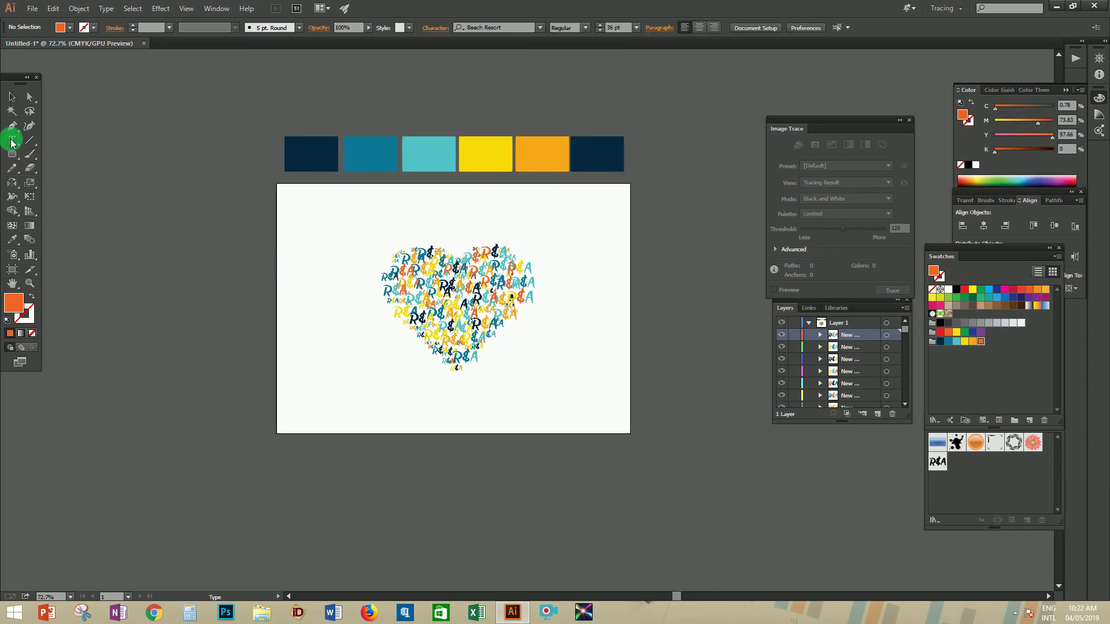
pyautogui.click(310, 290)
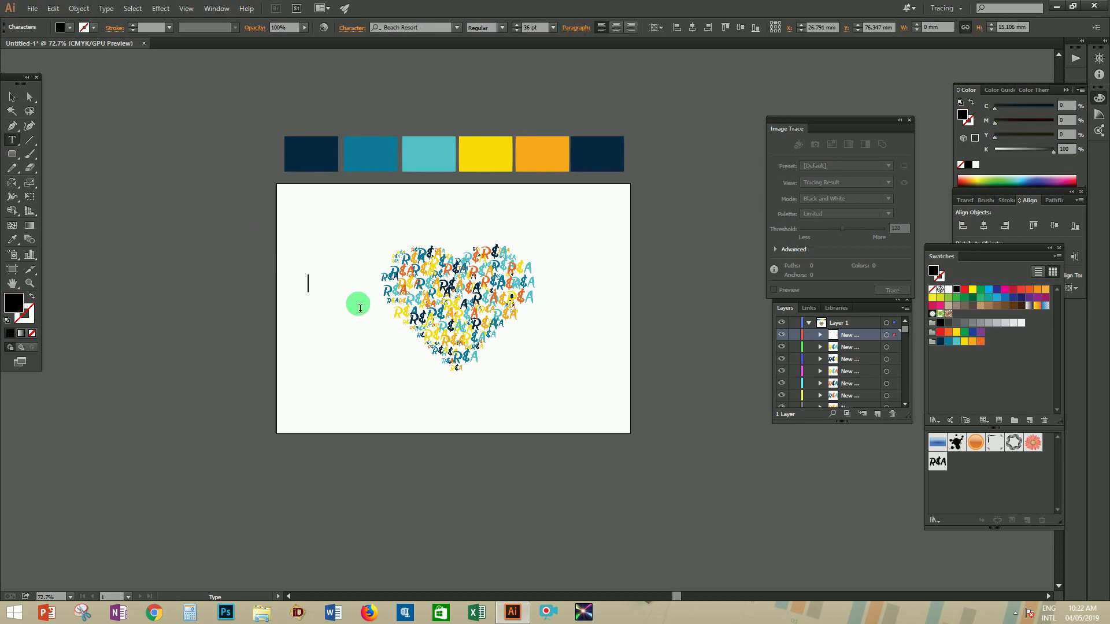
pyautogui.press('Escape')
pyautogui.scroll(3, 315, 275)
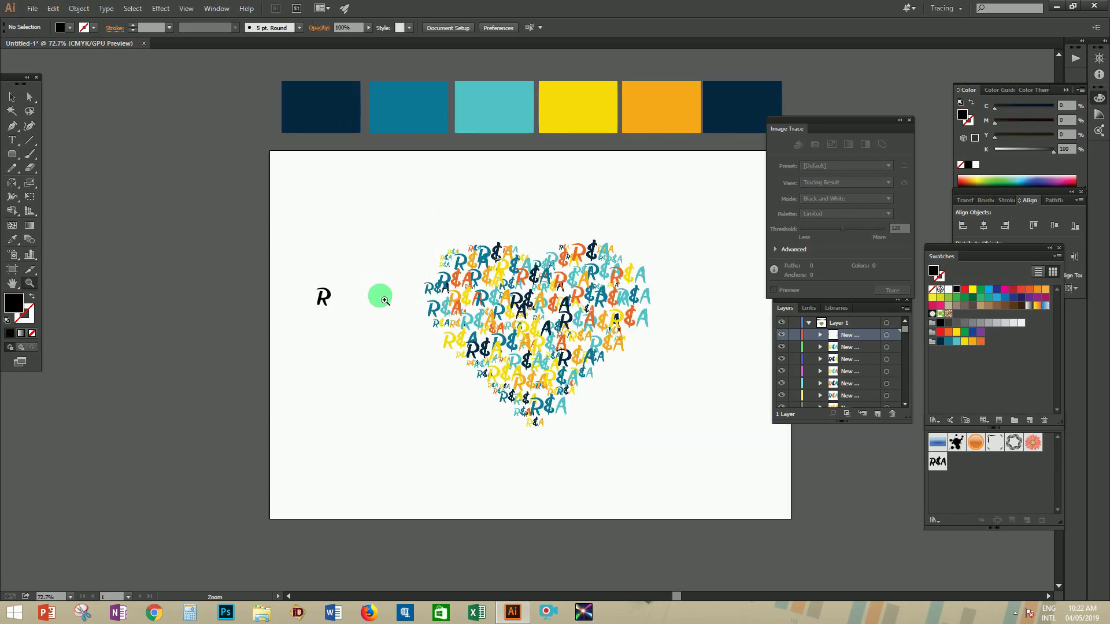
pyautogui.click(340, 312)
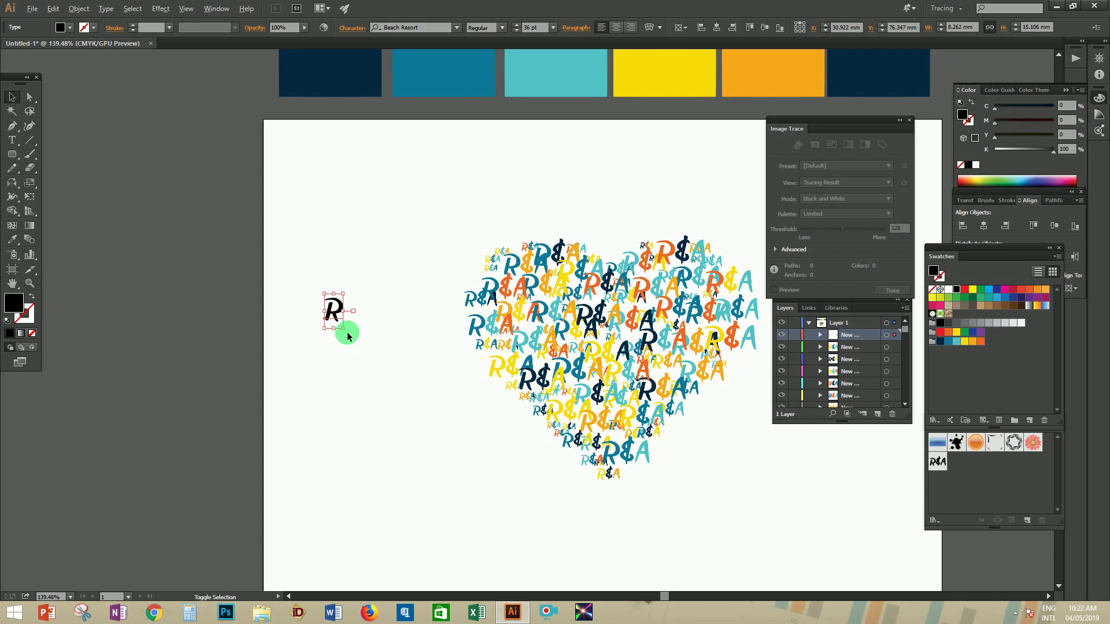
pyautogui.moveTo(345, 329); pyautogui.dragTo(431, 451)
pyautogui.moveTo(376, 307); pyautogui.dragTo(375, 362)
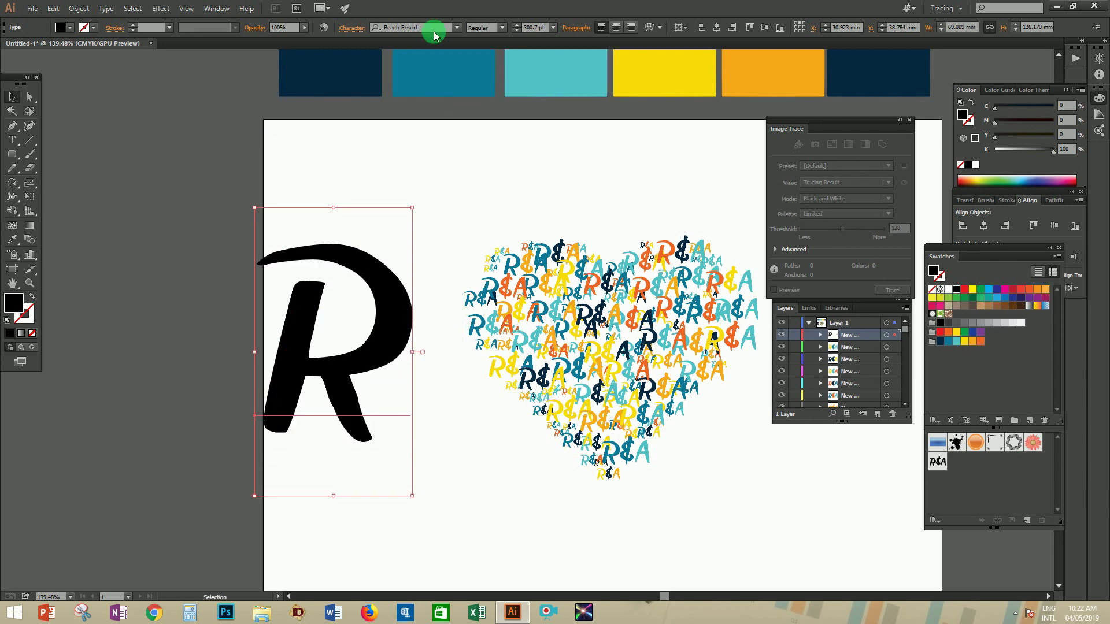
# - Set the R's font to Arial Black
pyautogui.write('arial')
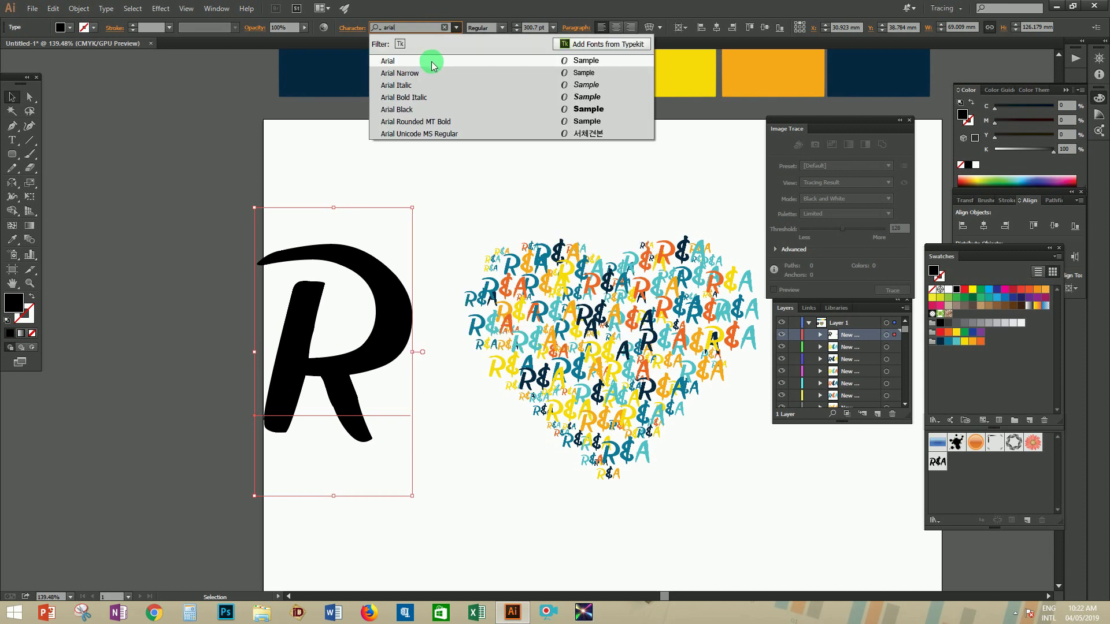
pyautogui.click(405, 109)
pyautogui.click(451, 222)
pyautogui.scroll(-2, 451, 221)
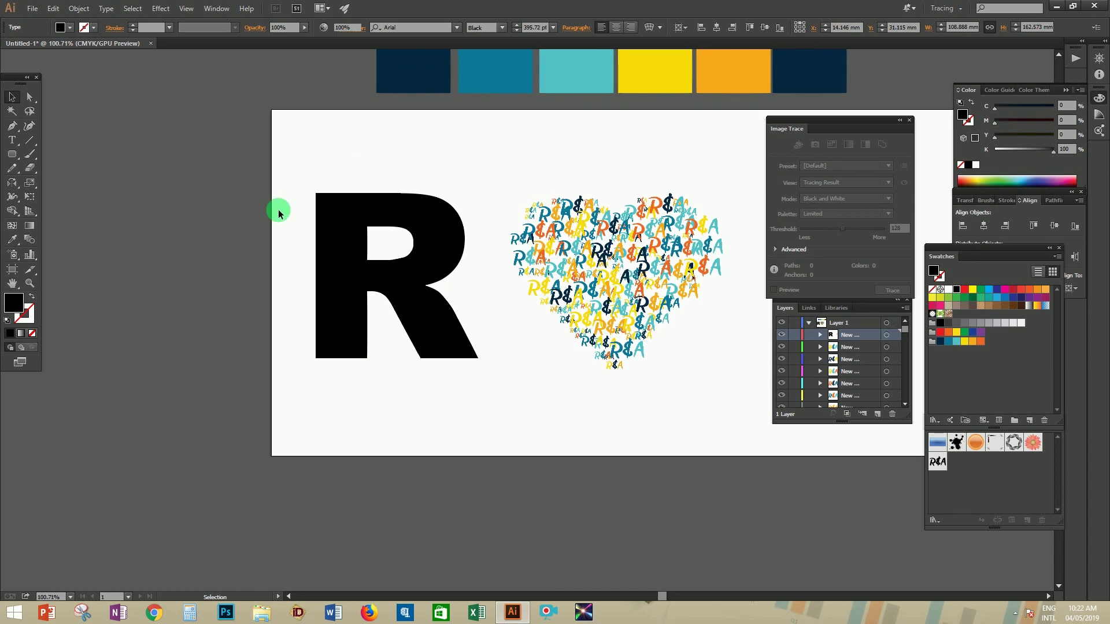
pyautogui.moveTo(391, 213); pyautogui.dragTo(396, 230)
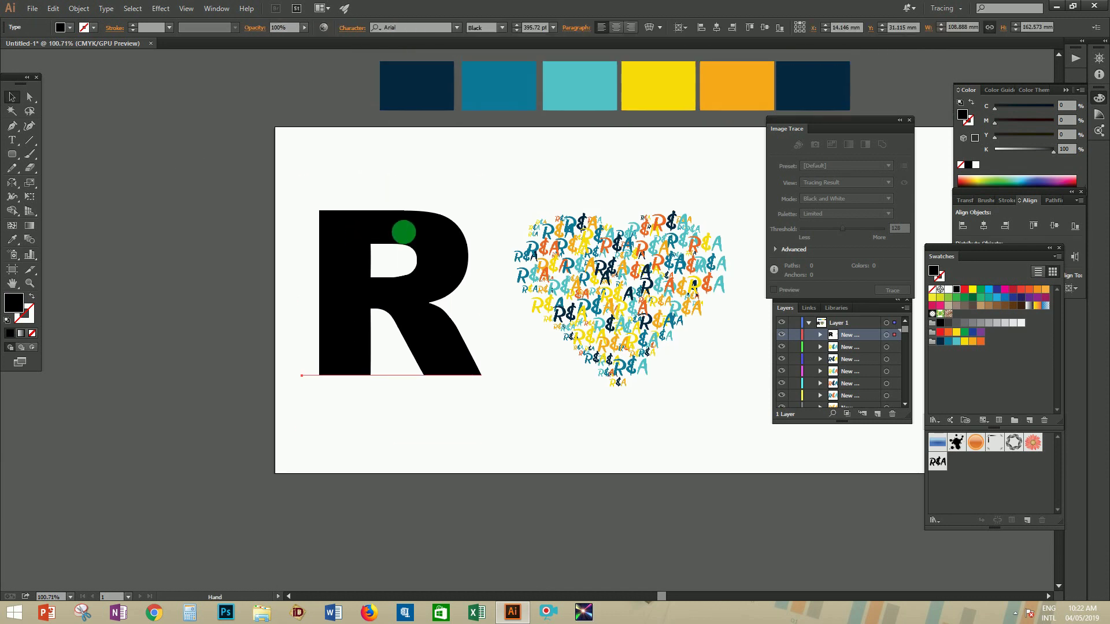
# - Convert the R text into outlines
pyautogui.click(409, 234)
pyautogui.rightClick(409, 233)
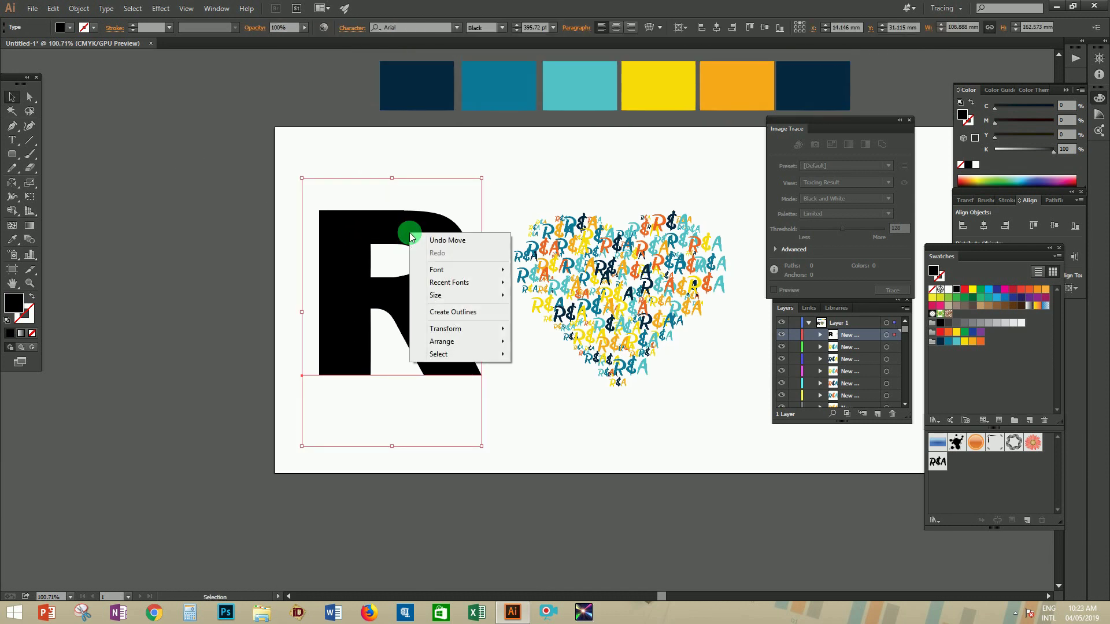
pyautogui.click(452, 315)
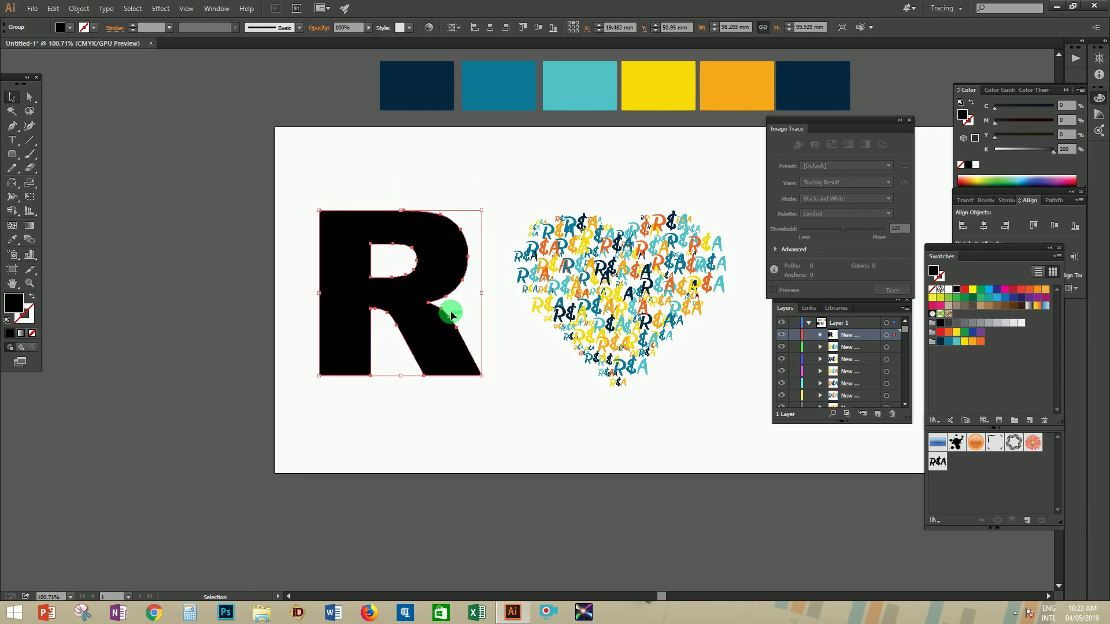
pyautogui.click(476, 187)
# - Save a copy of the outlined R as a new symbol named R, then delete the copy
pyautogui.click(419, 238)
pyautogui.scroll(-3, 399, 213)
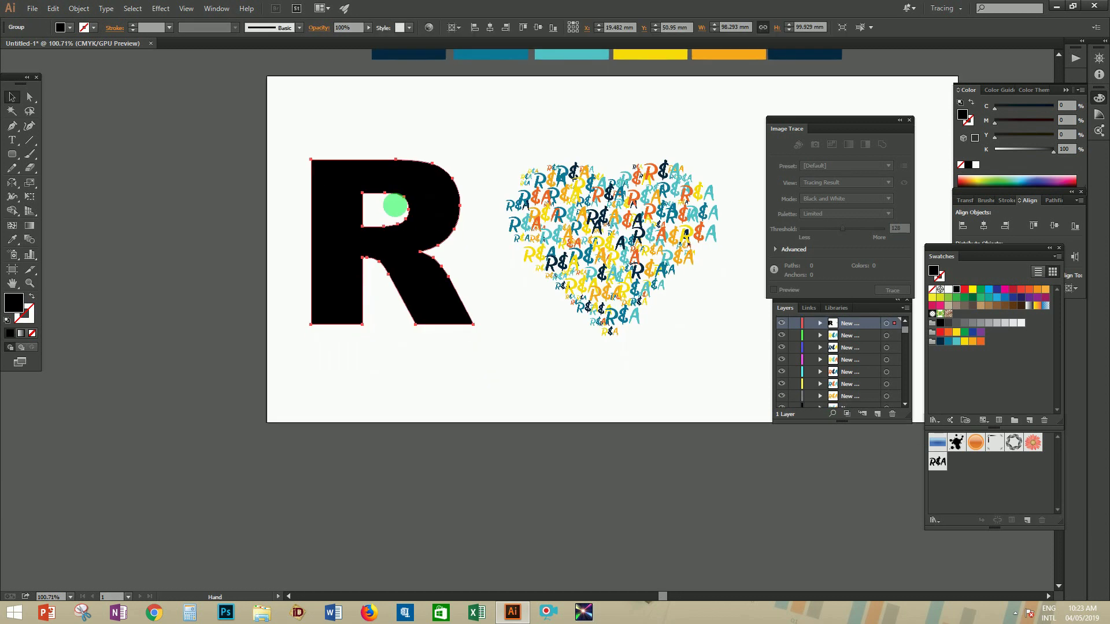
pyautogui.hscroll(6, 247, 207)
pyautogui.moveTo(166, 183); pyautogui.dragTo(634, 242)
pyautogui.moveTo(618, 156); pyautogui.dragTo(962, 466)
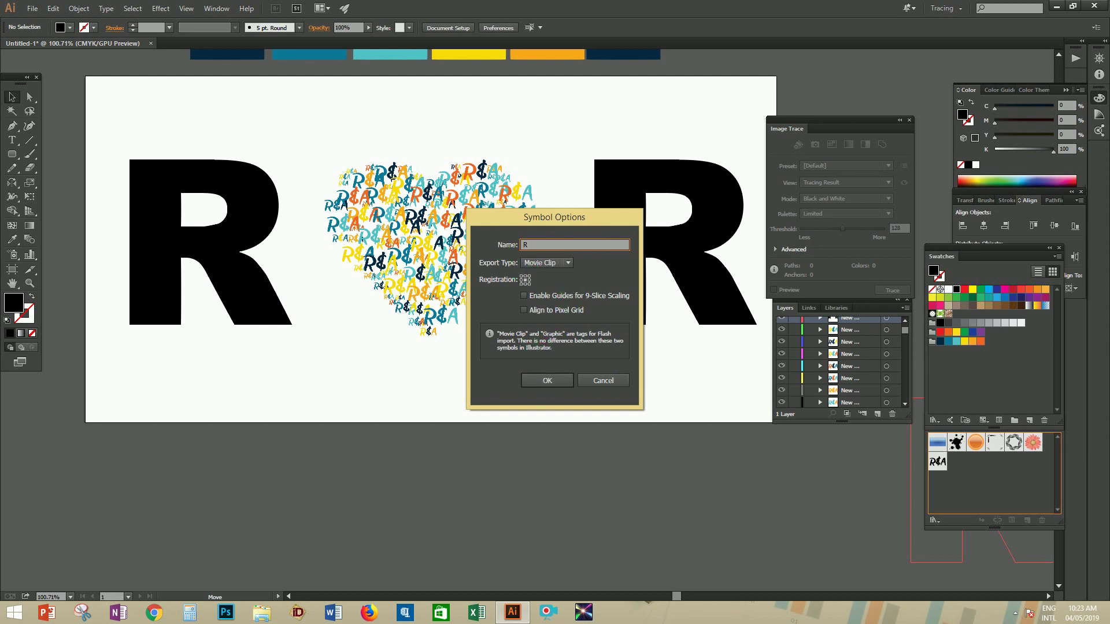
pyautogui.click(547, 380)
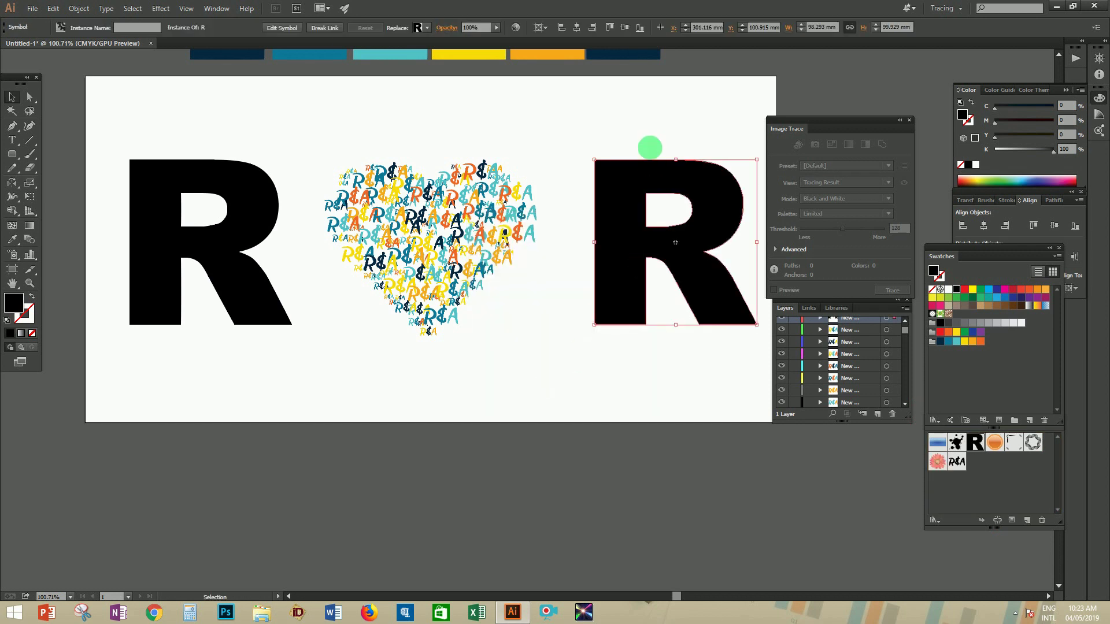
pyautogui.click(647, 179)
pyautogui.press('Delete')
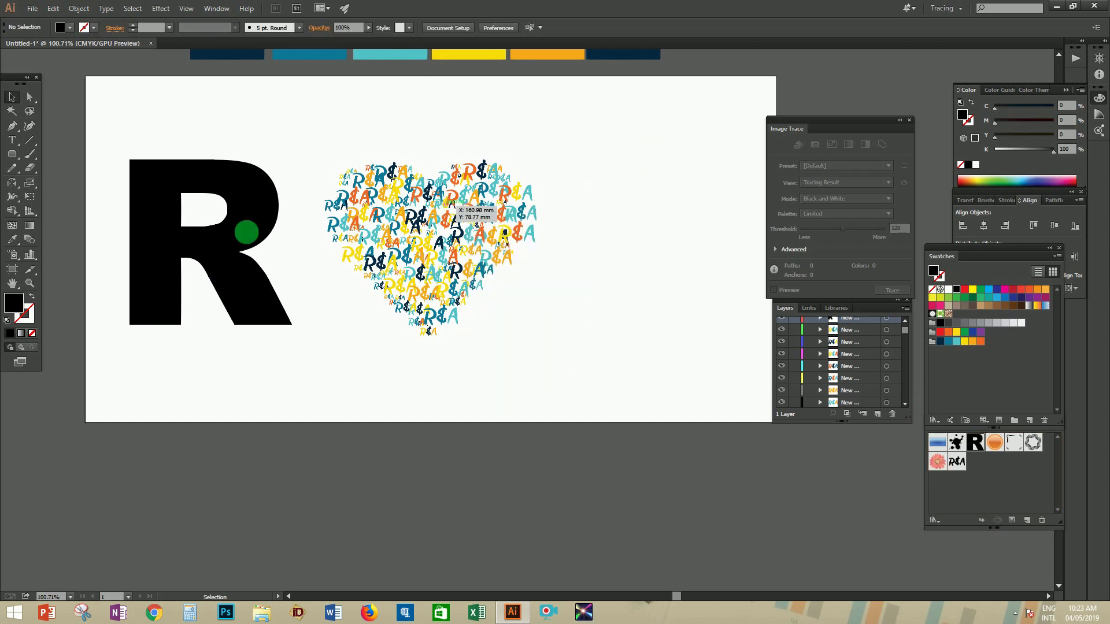
# - Ungroup the outlined R and select its compound path
pyautogui.rightClick(454, 297)
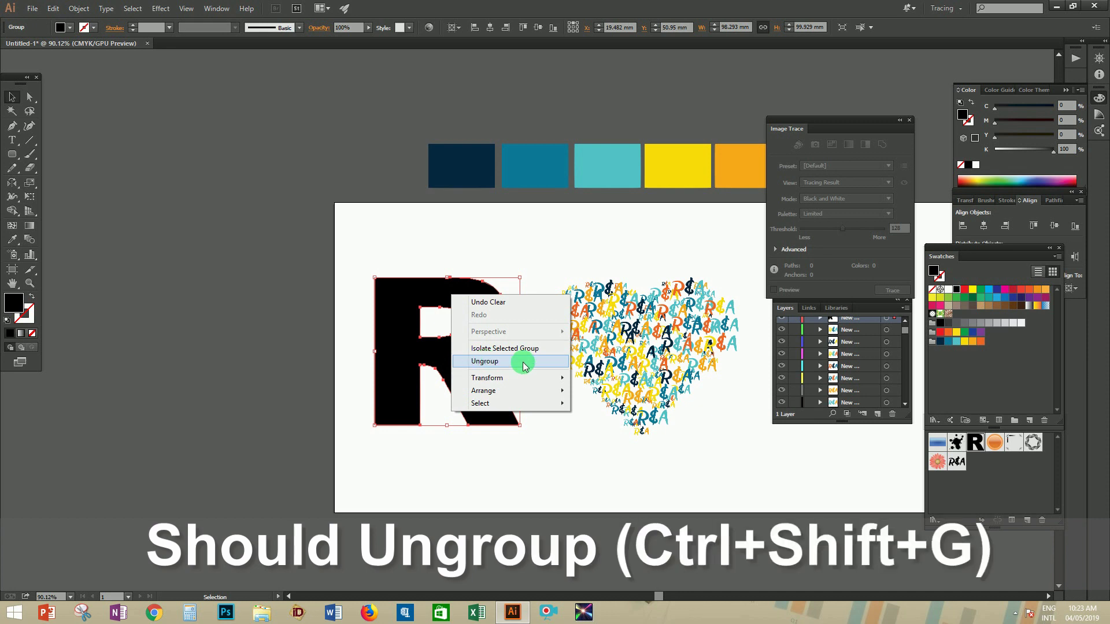
pyautogui.click(484, 361)
pyautogui.click(458, 275)
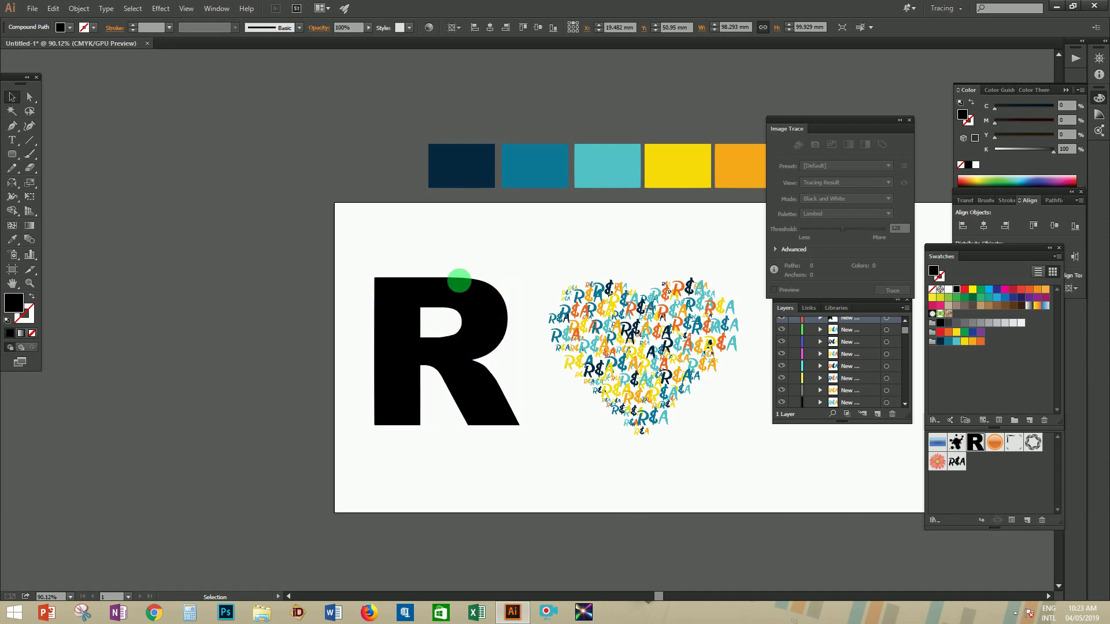
pyautogui.click(458, 292)
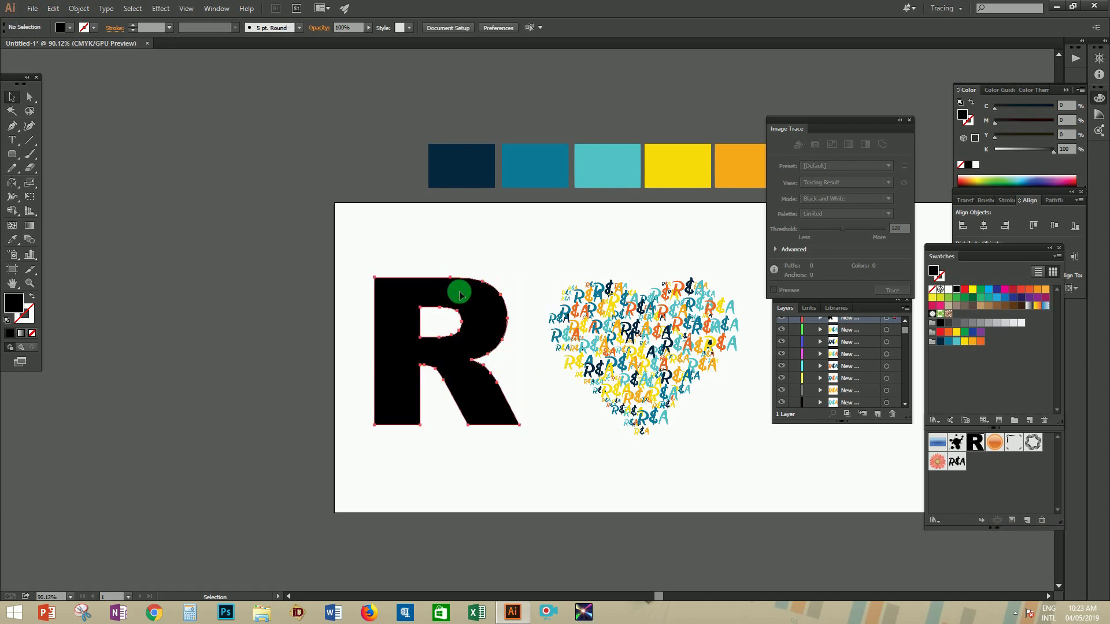
# - Fill the R with gray circles using the CircleFill script
pyautogui.click(29, 9)
pyautogui.moveTo(54, 293)
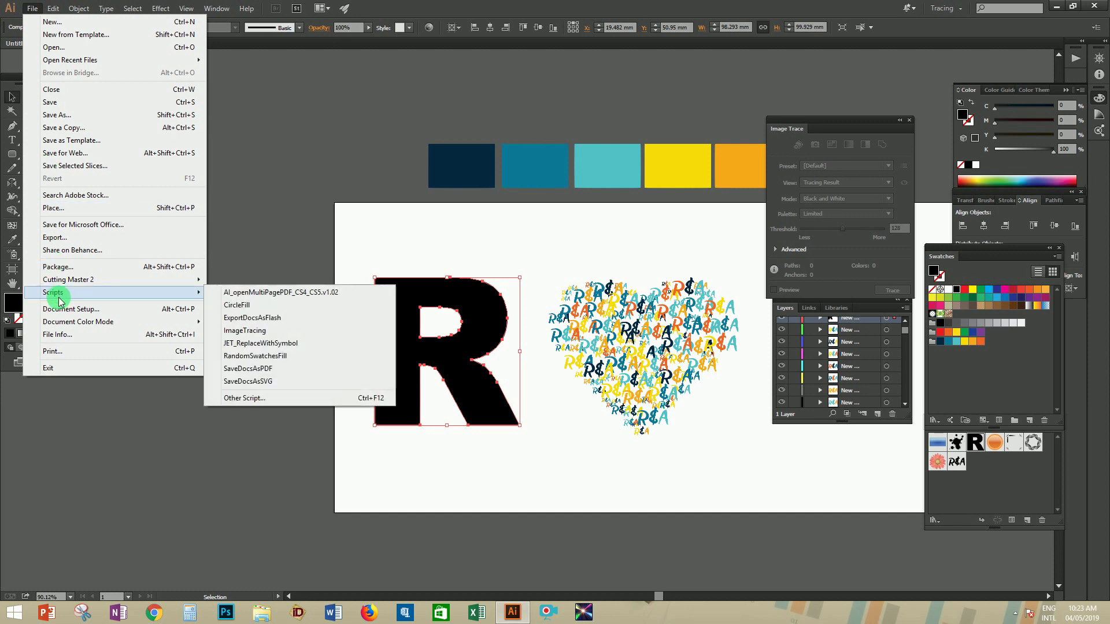
pyautogui.click(253, 306)
pyautogui.click(522, 294)
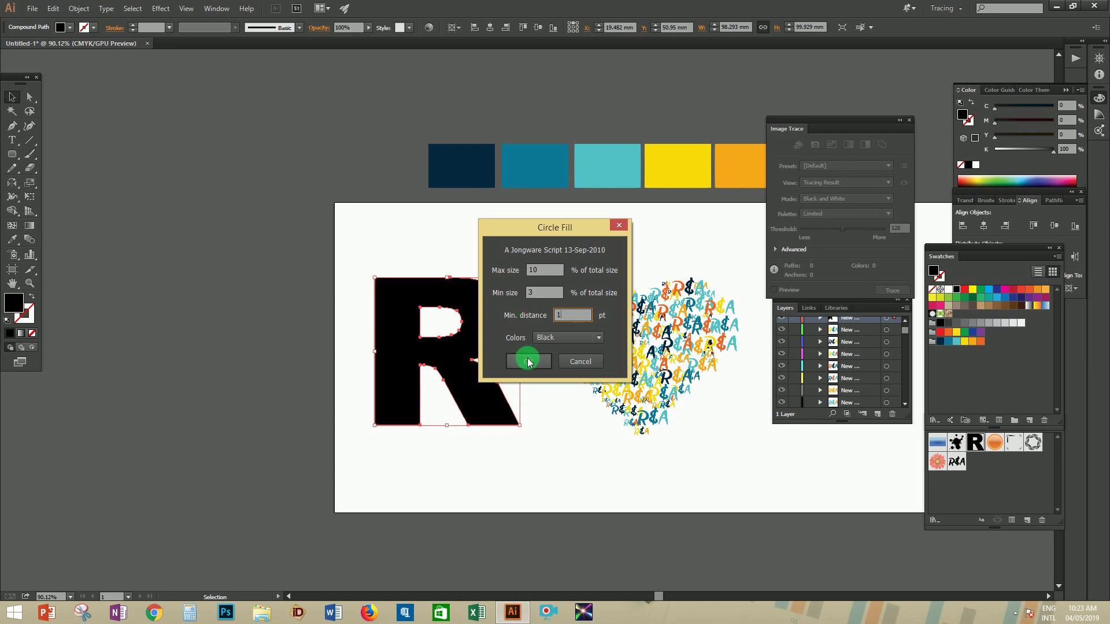
pyautogui.click(560, 337)
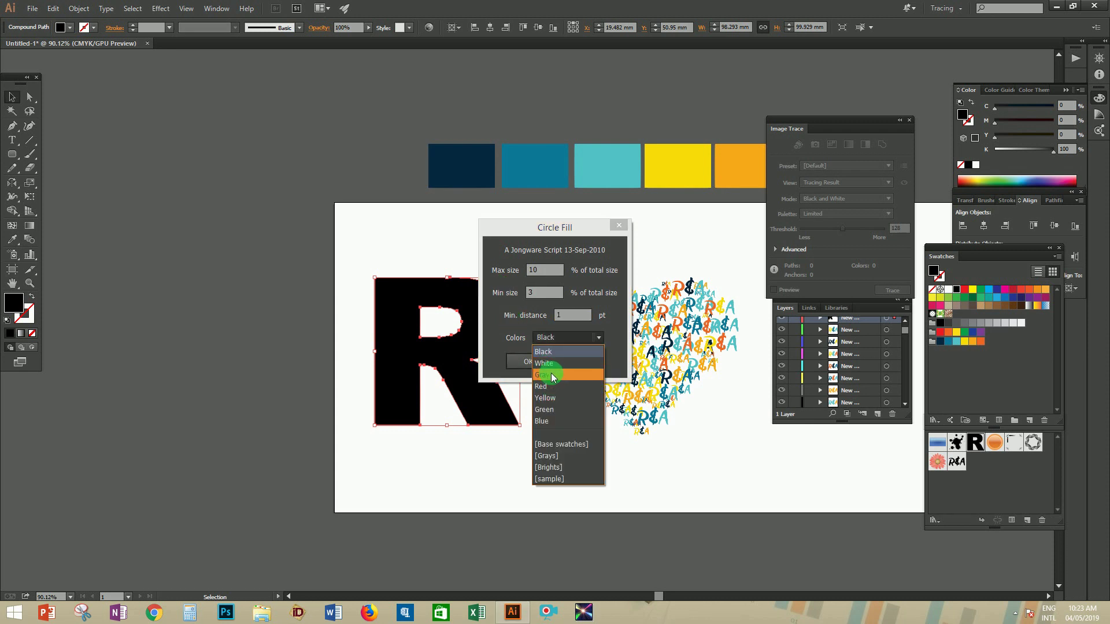
pyautogui.click(554, 373)
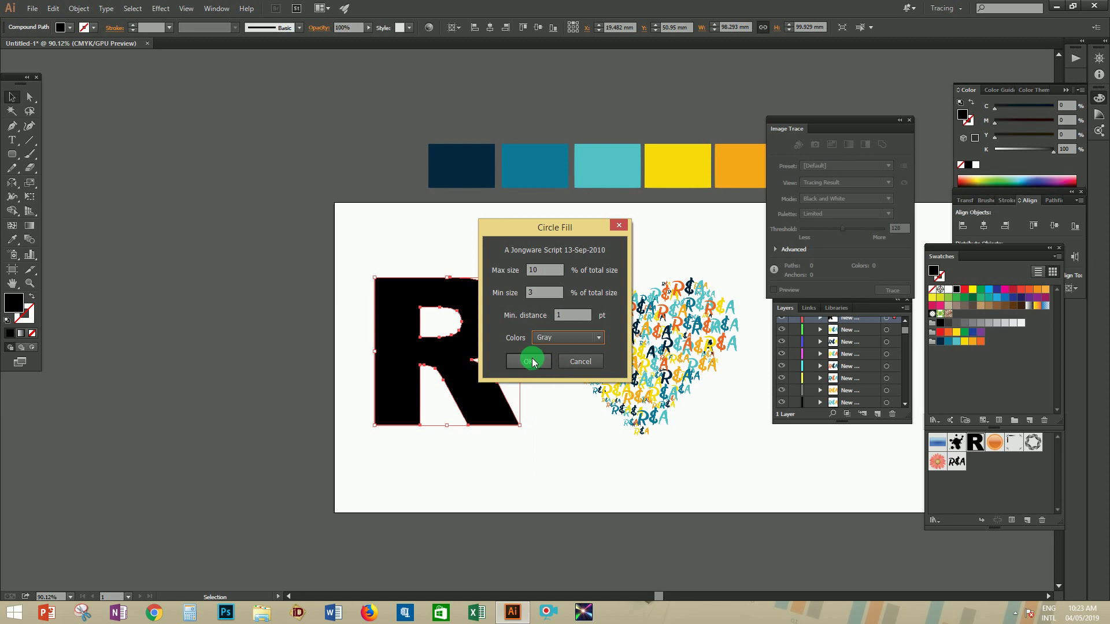
pyautogui.click(531, 362)
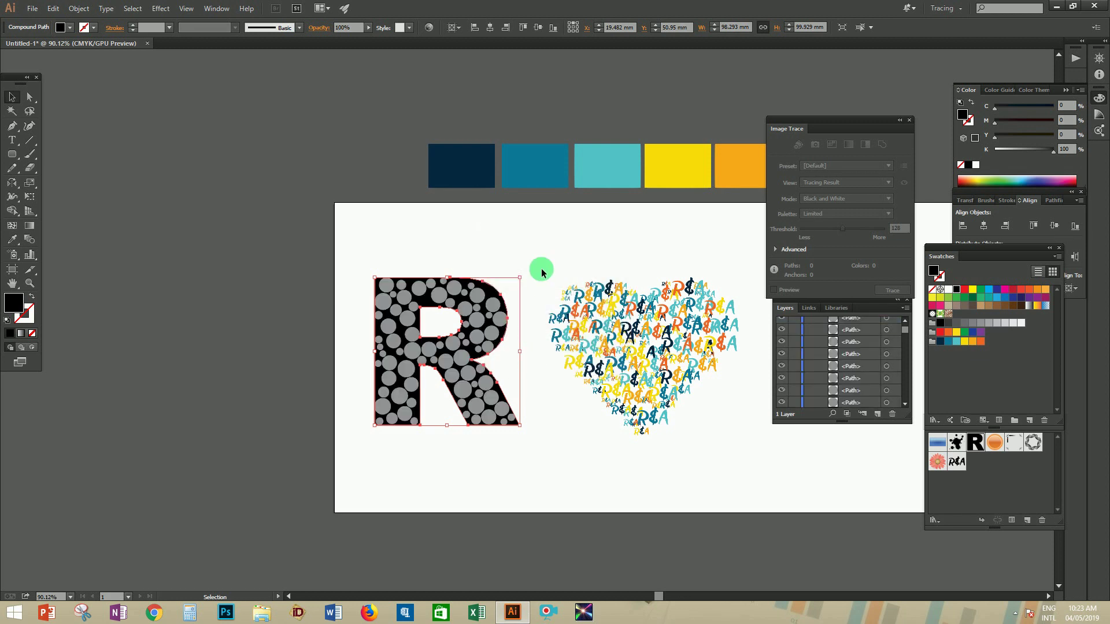
# - Delete the black R underneath, leaving only the circles
pyautogui.click(511, 285)
pyautogui.click(491, 290)
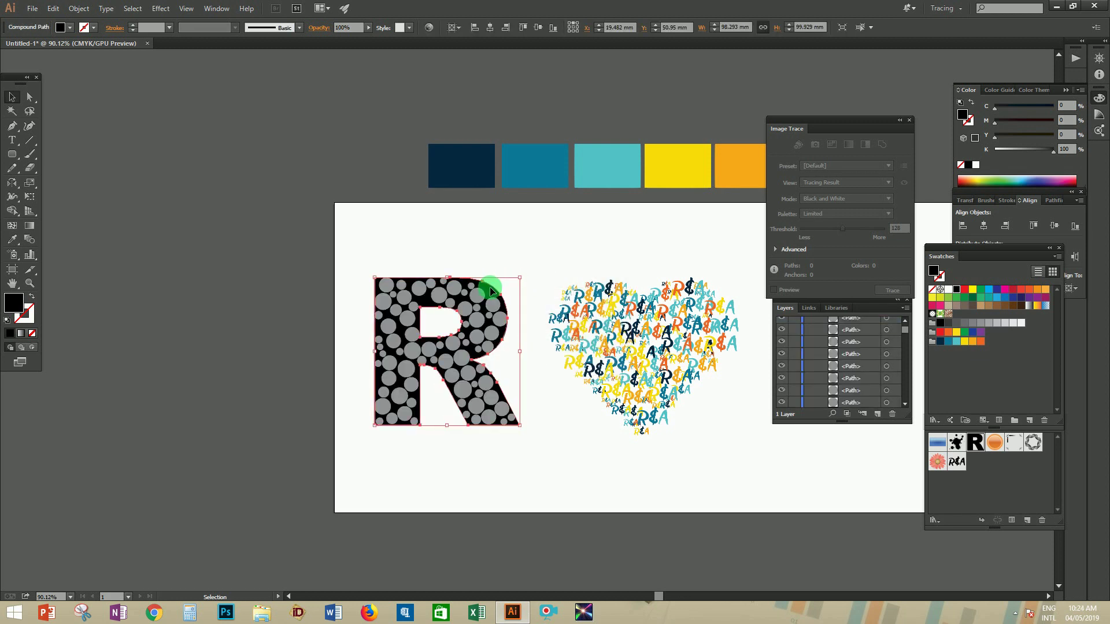
pyautogui.press('Delete')
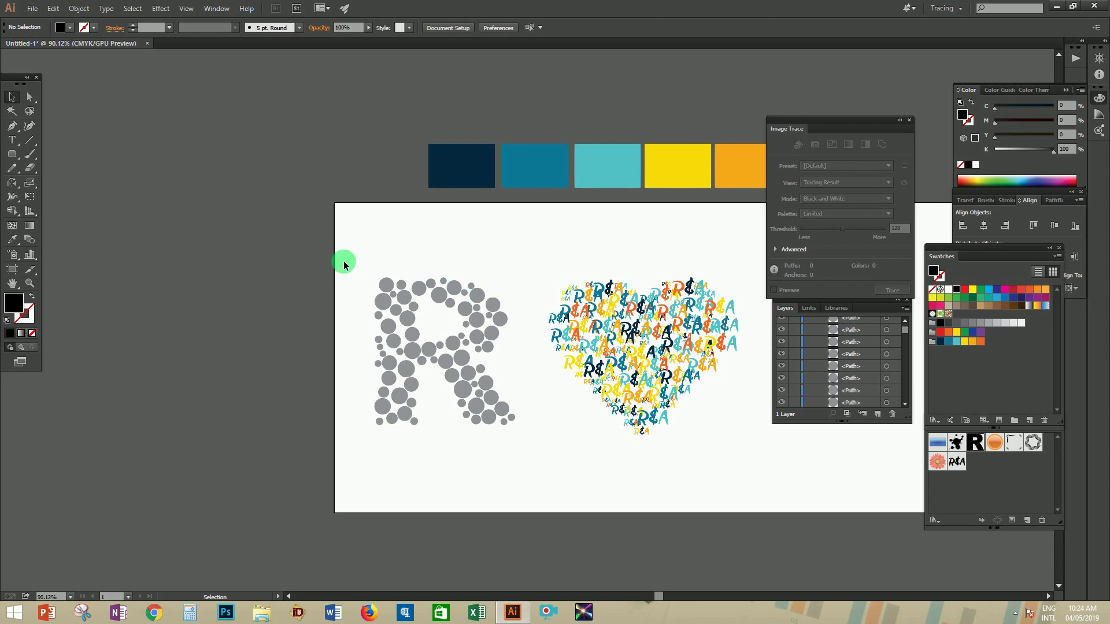
# - Replace the selected gray circles with symbol 3 using the JET_ReplaceWithSymbol script
pyautogui.moveTo(528, 462); pyautogui.dragTo(528, 462)
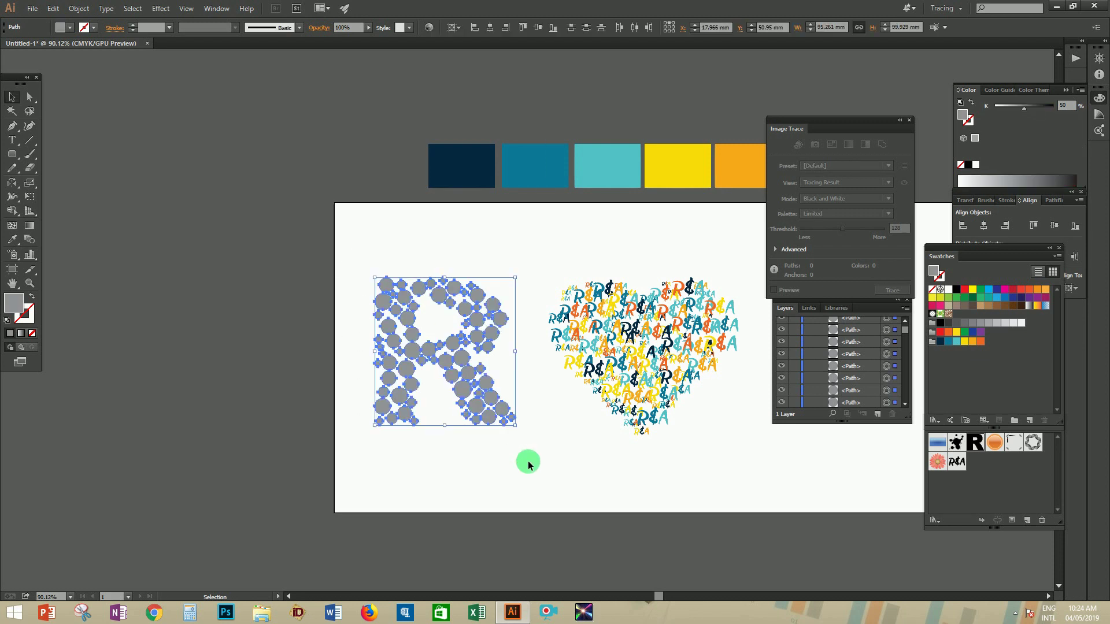
pyautogui.click(33, 8)
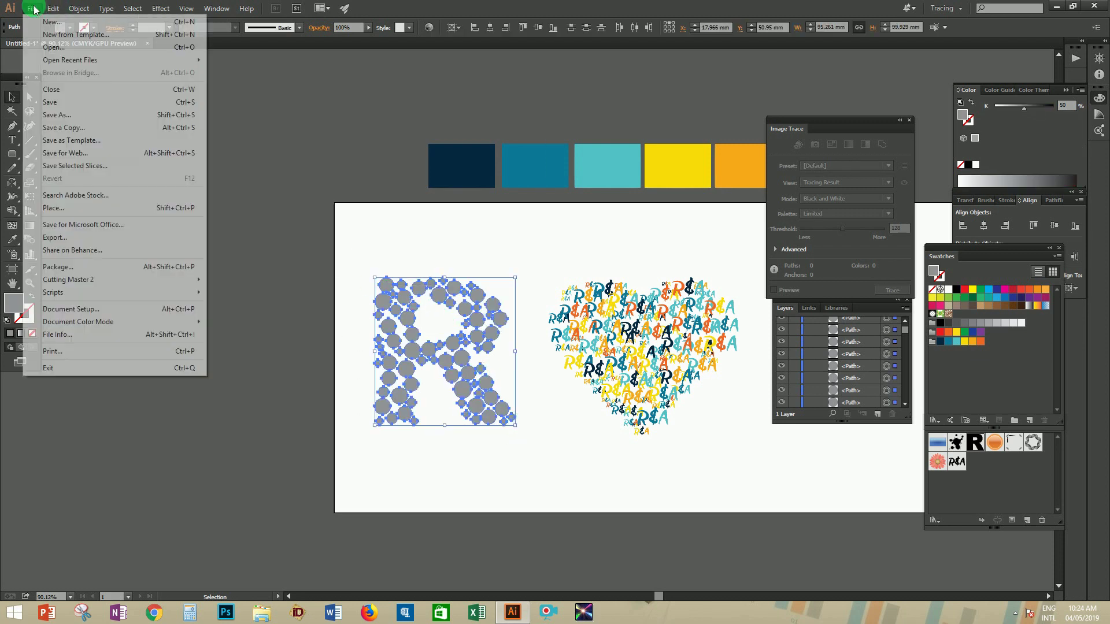
pyautogui.moveTo(182, 299)
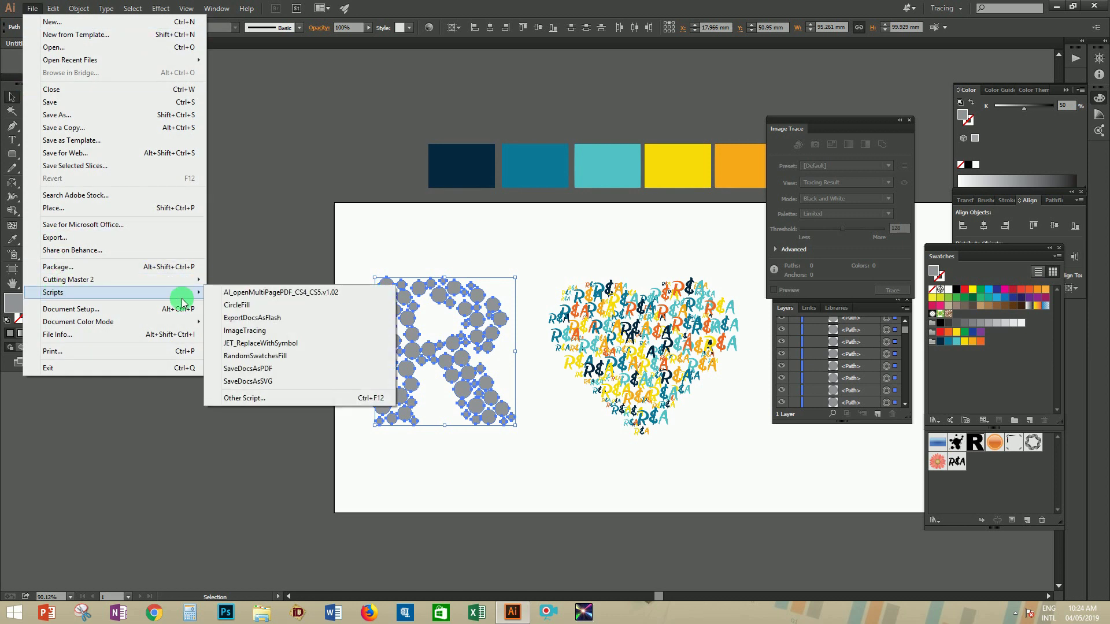
pyautogui.click(292, 346)
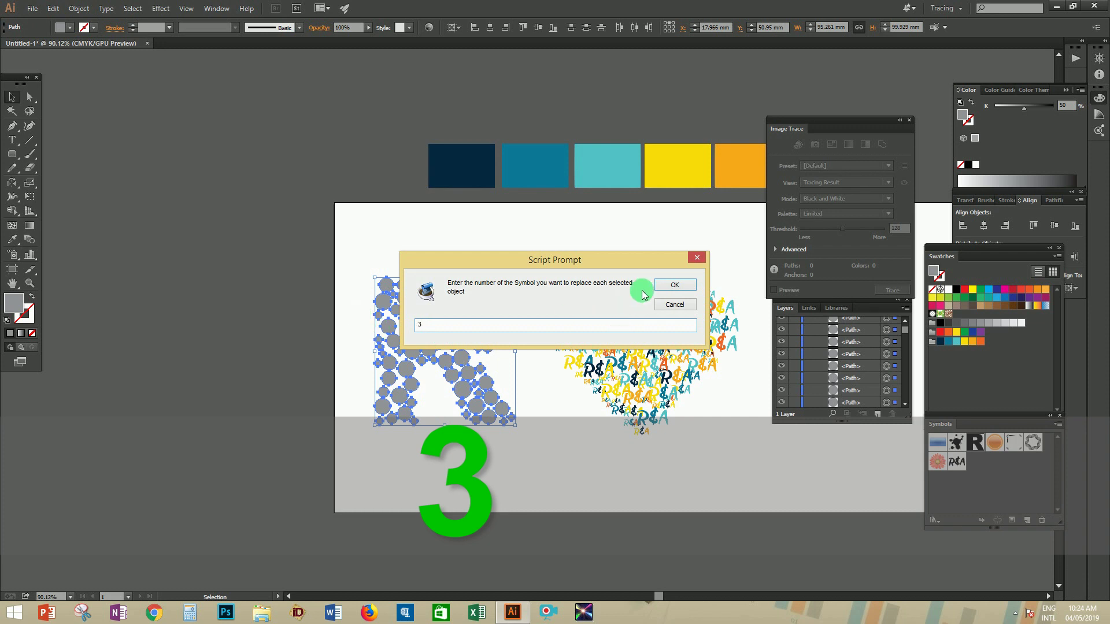
pyautogui.click(672, 286)
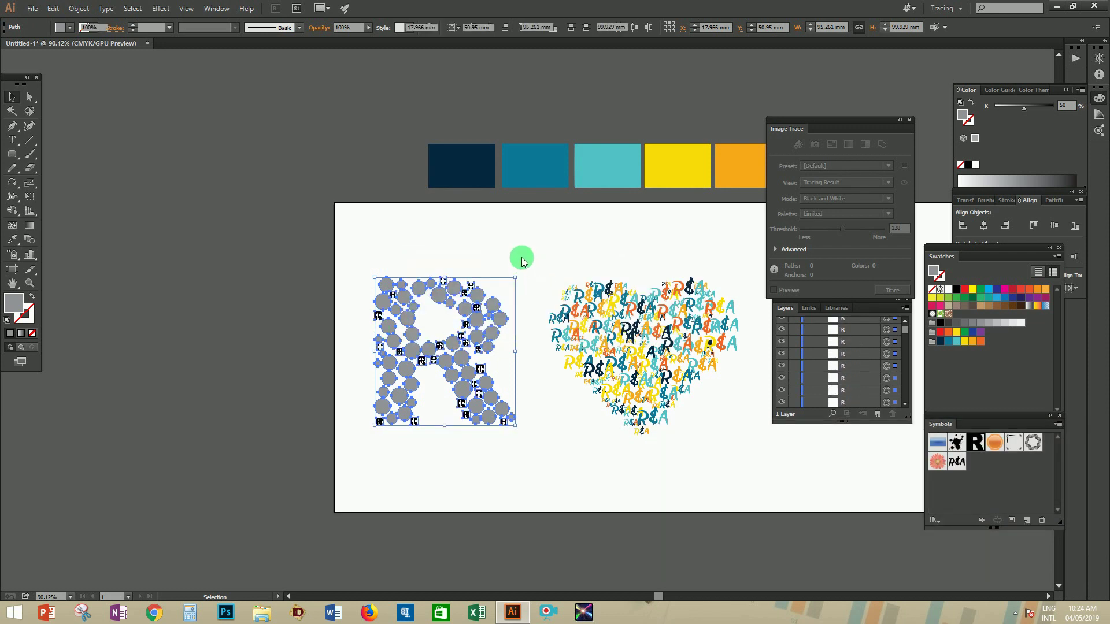
# - Break the symbol link on the small R copies and ungroup them into separate letters
pyautogui.scroll(2, 386, 489)
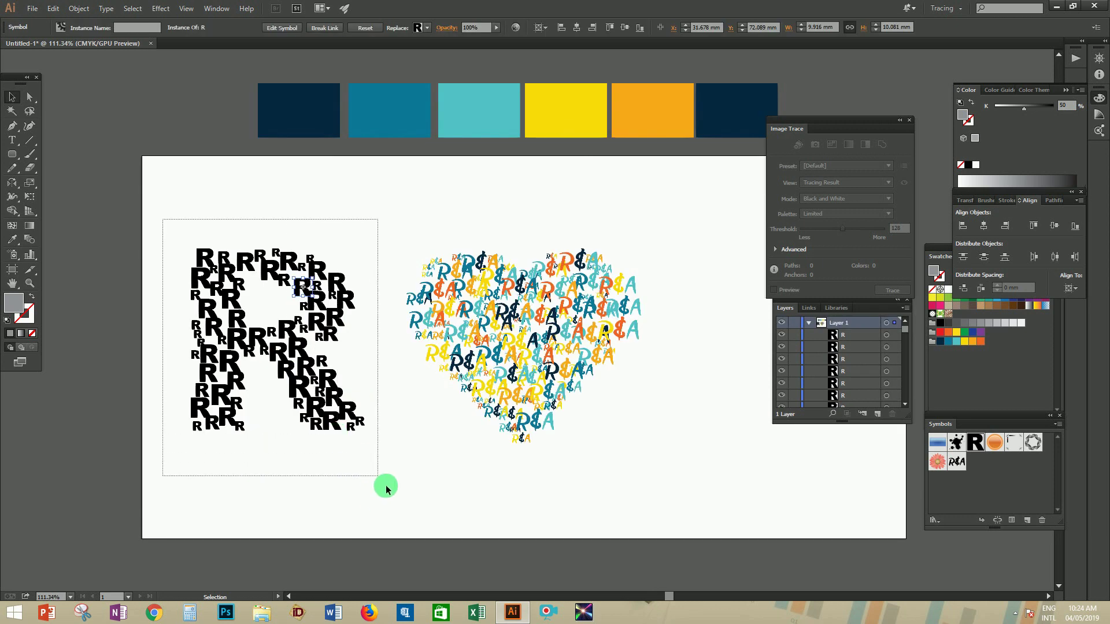
pyautogui.moveTo(386, 488); pyautogui.dragTo(383, 483)
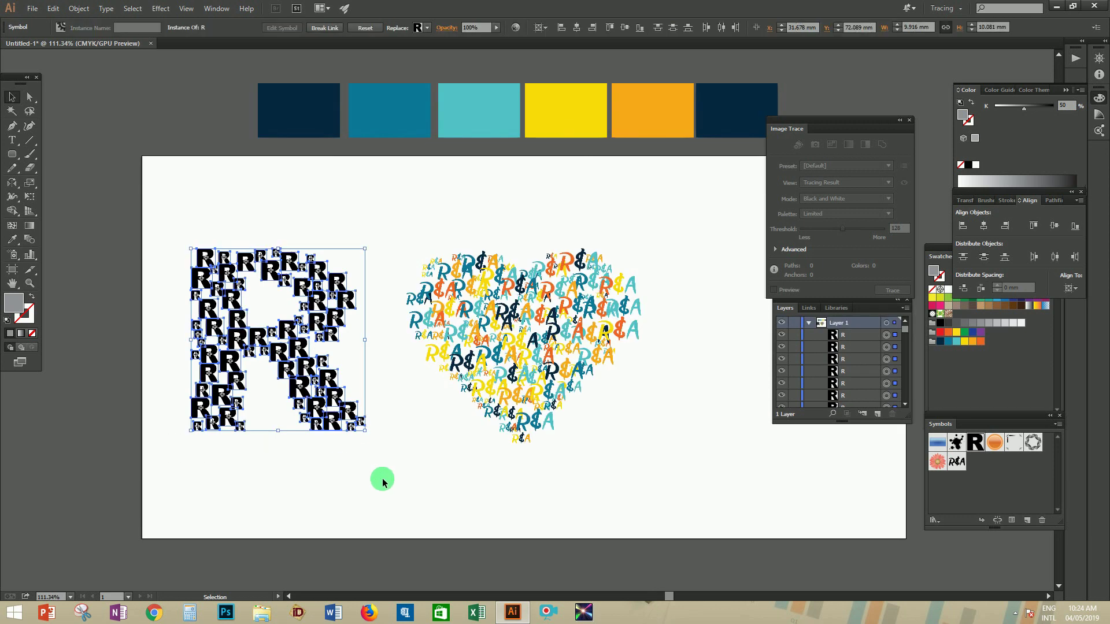
pyautogui.click(997, 520)
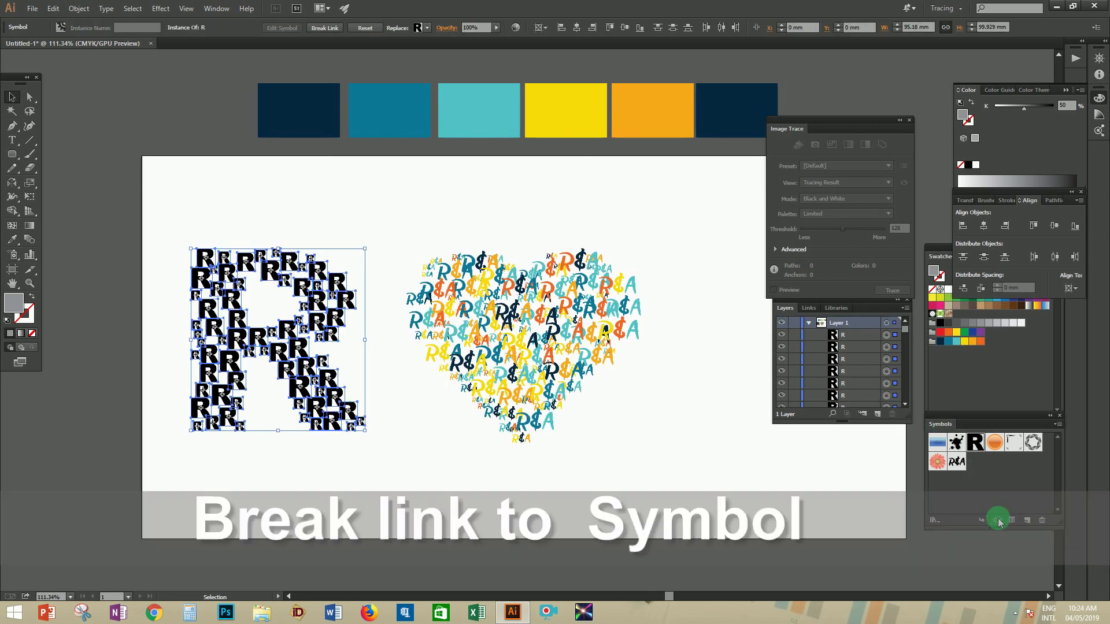
pyautogui.hotkey('ctrl', 'z')
pyautogui.click(346, 299)
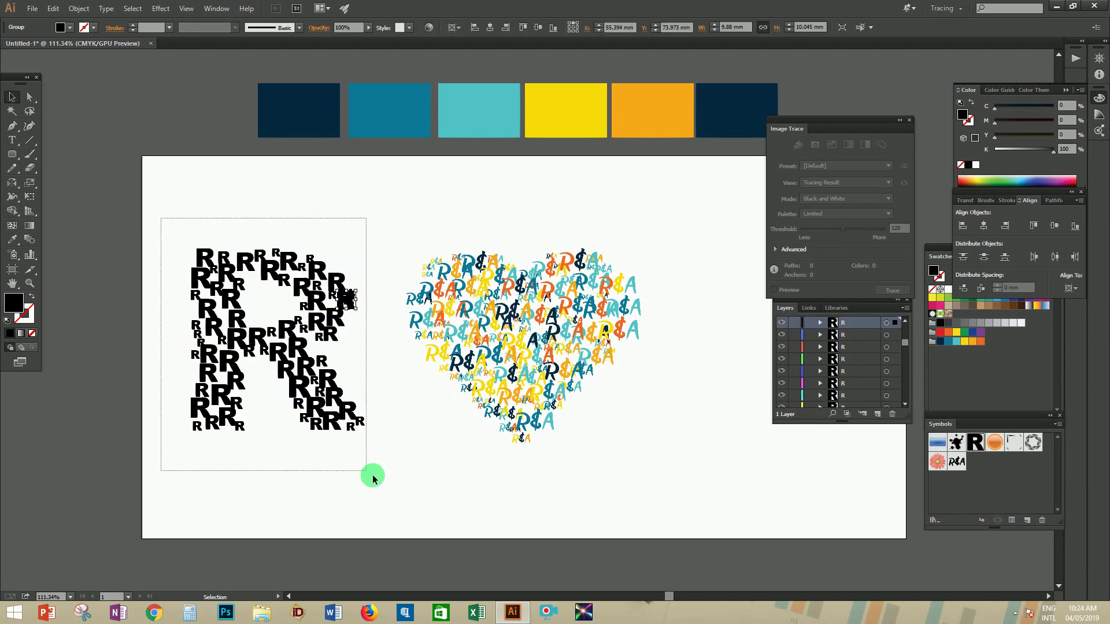
pyautogui.moveTo(373, 478); pyautogui.dragTo(376, 470)
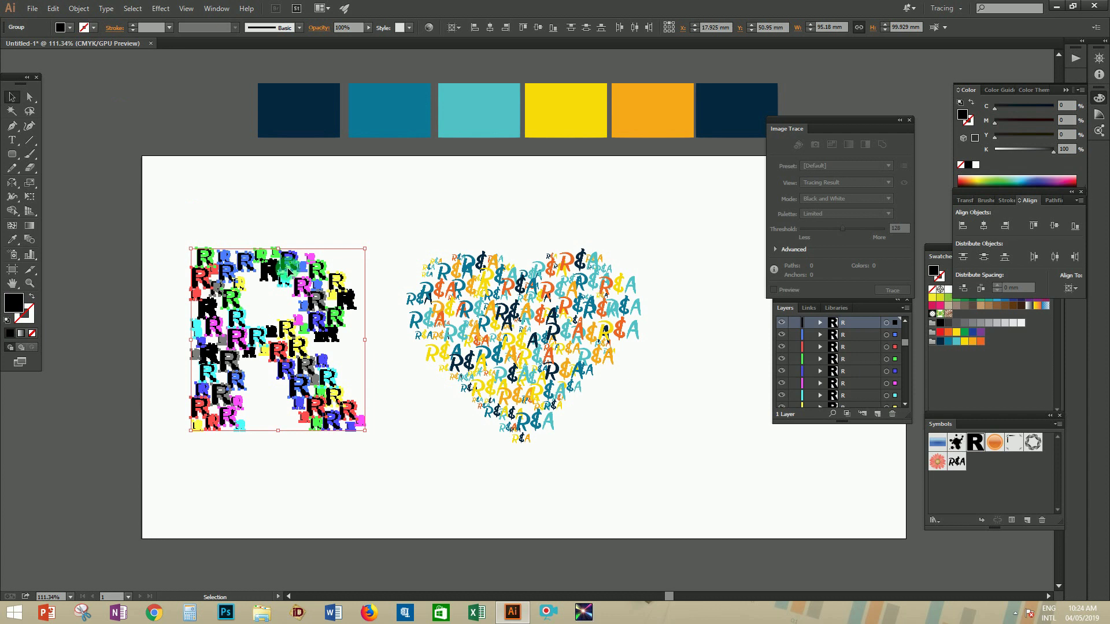
pyautogui.rightClick(304, 279)
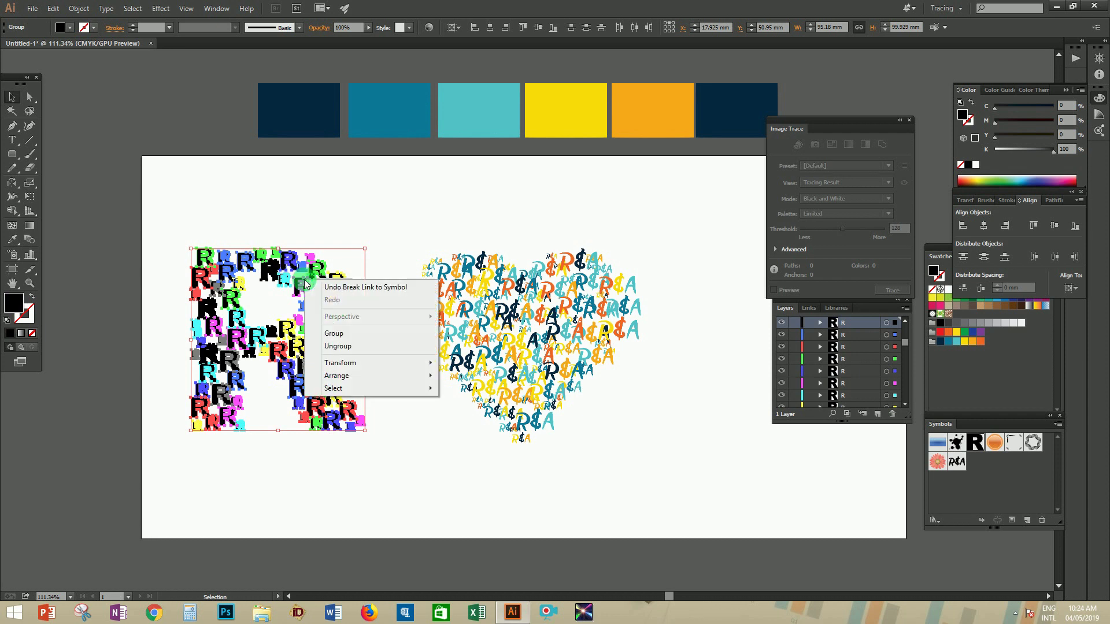
pyautogui.click(341, 346)
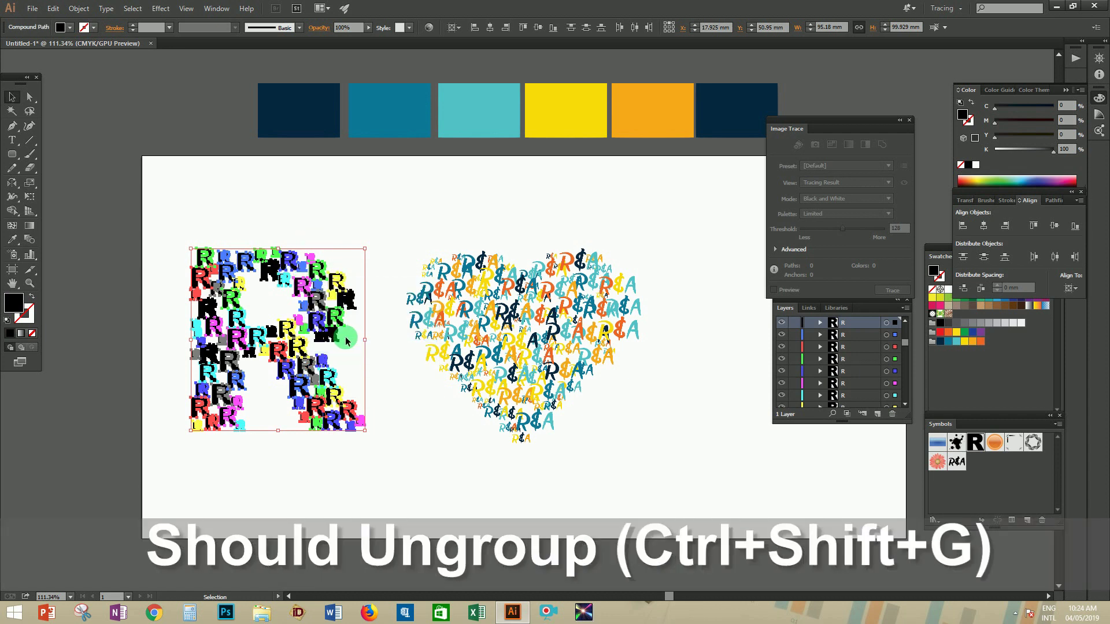
# - Recolour the small R letters randomly from the palette swatches with RandomSwatchesFill
pyautogui.click(982, 343)
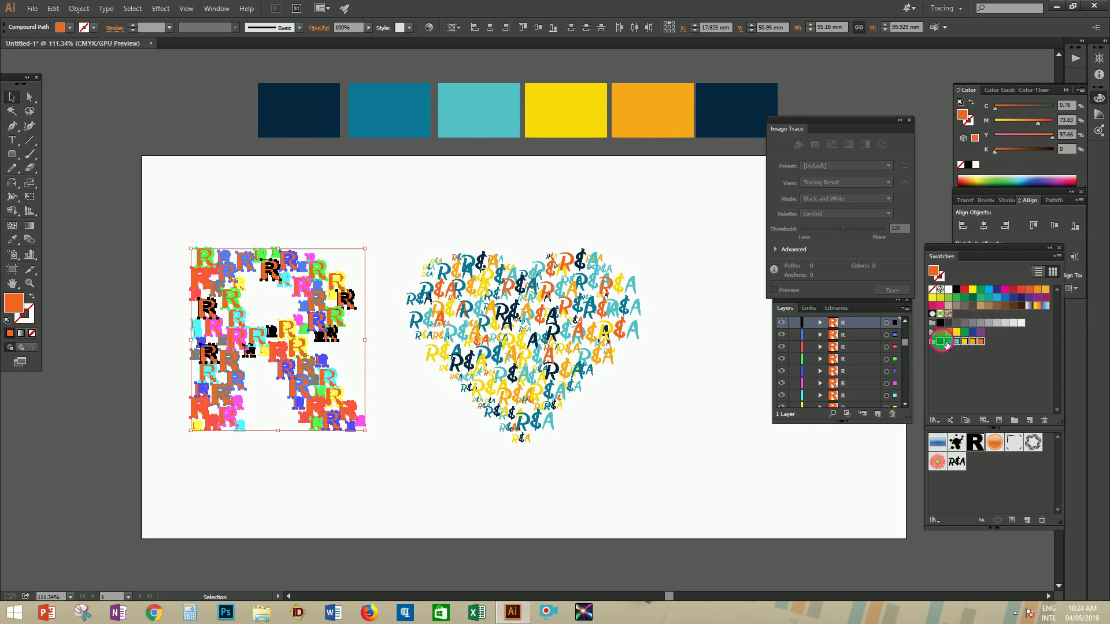
pyautogui.click(26, 11)
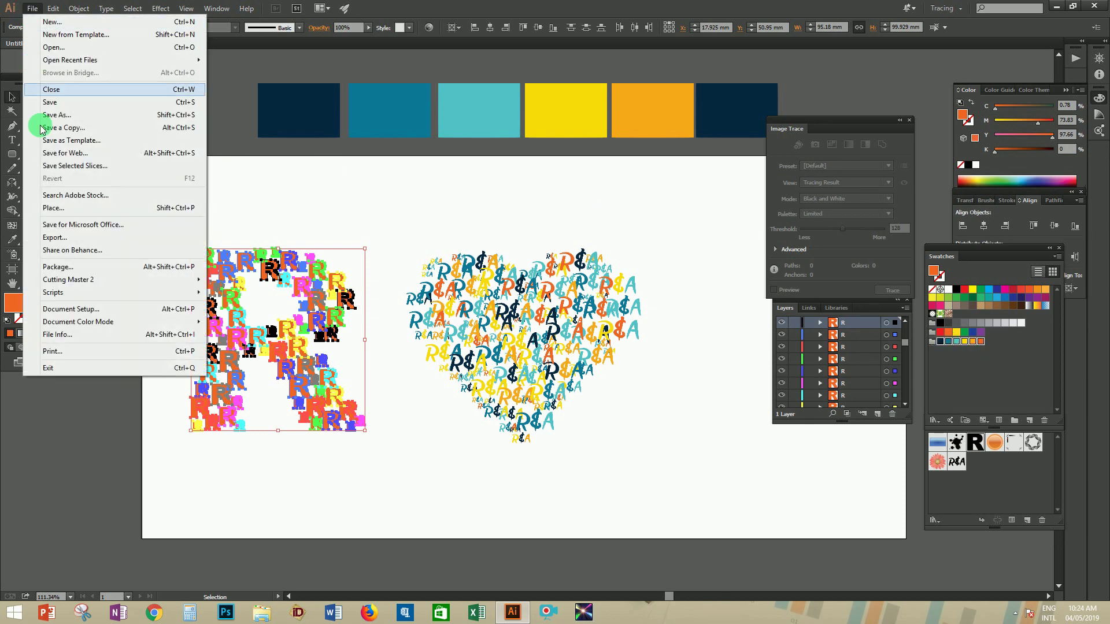
pyautogui.moveTo(70, 323)
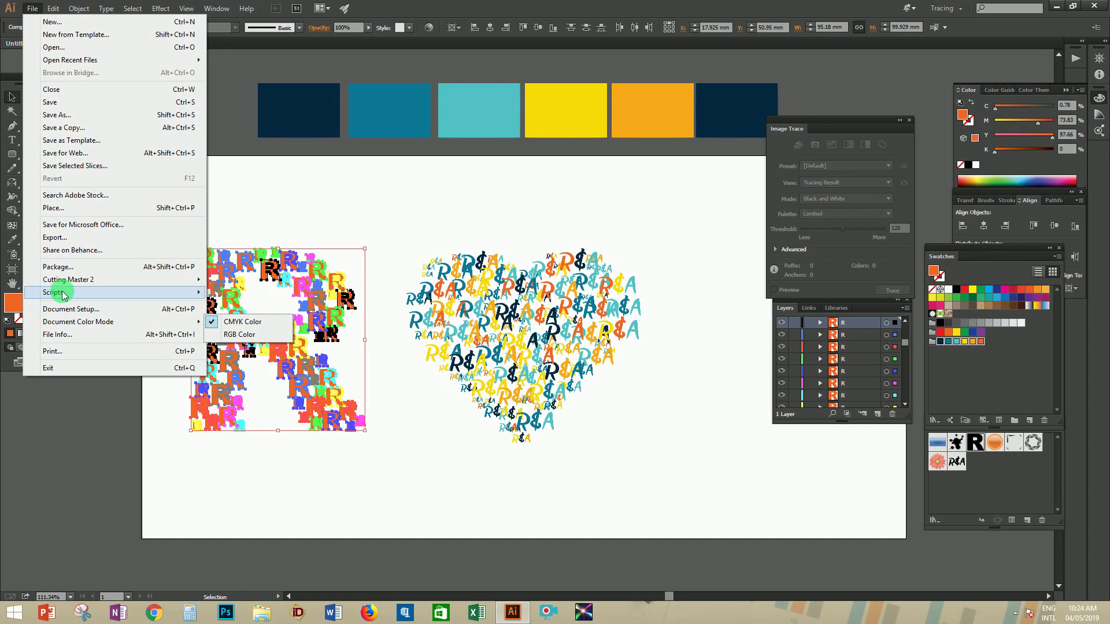
pyautogui.moveTo(63, 291)
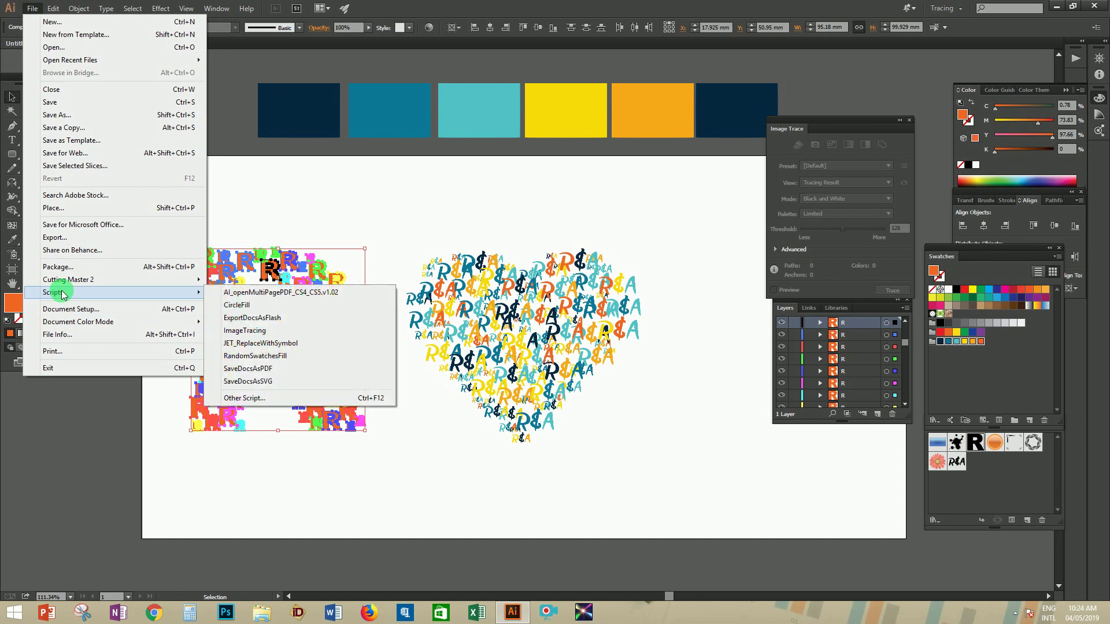
pyautogui.click(279, 356)
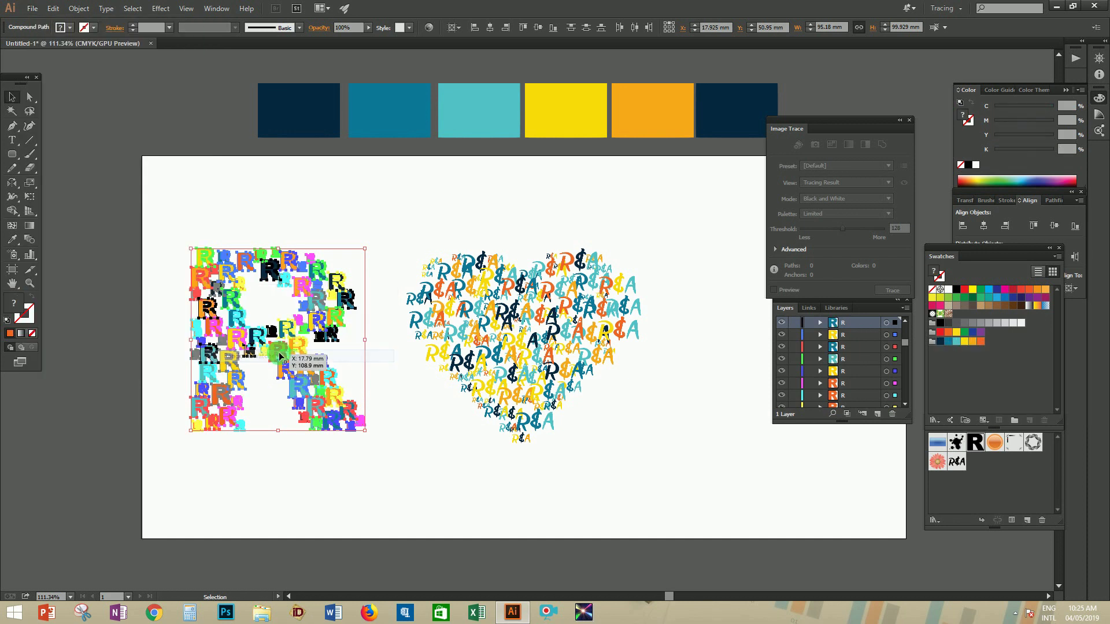
pyautogui.click(399, 390)
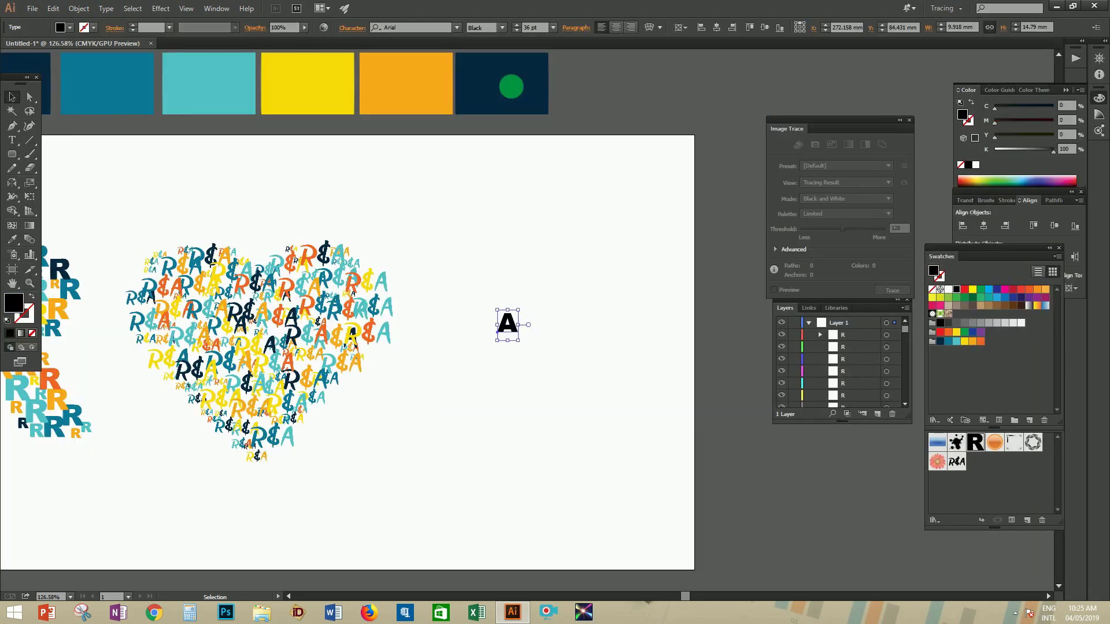
# - Enlarge the A's font size and move it right of the heart
pyautogui.click(541, 34)
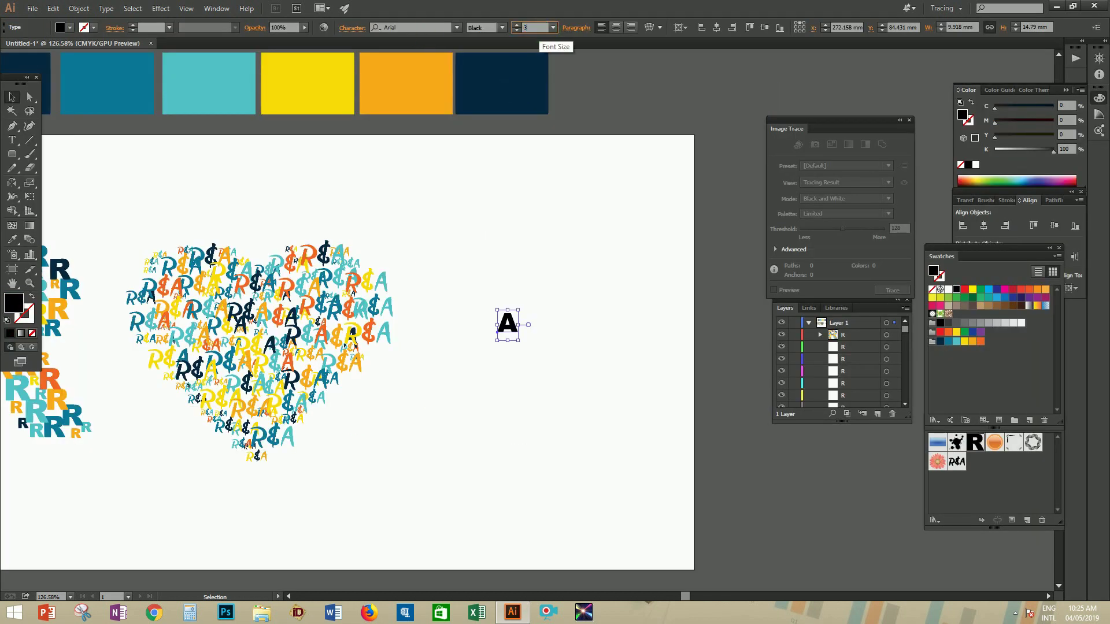
pyautogui.write('3')
pyautogui.press('Return')
pyautogui.moveTo(601, 194); pyautogui.dragTo(529, 312)
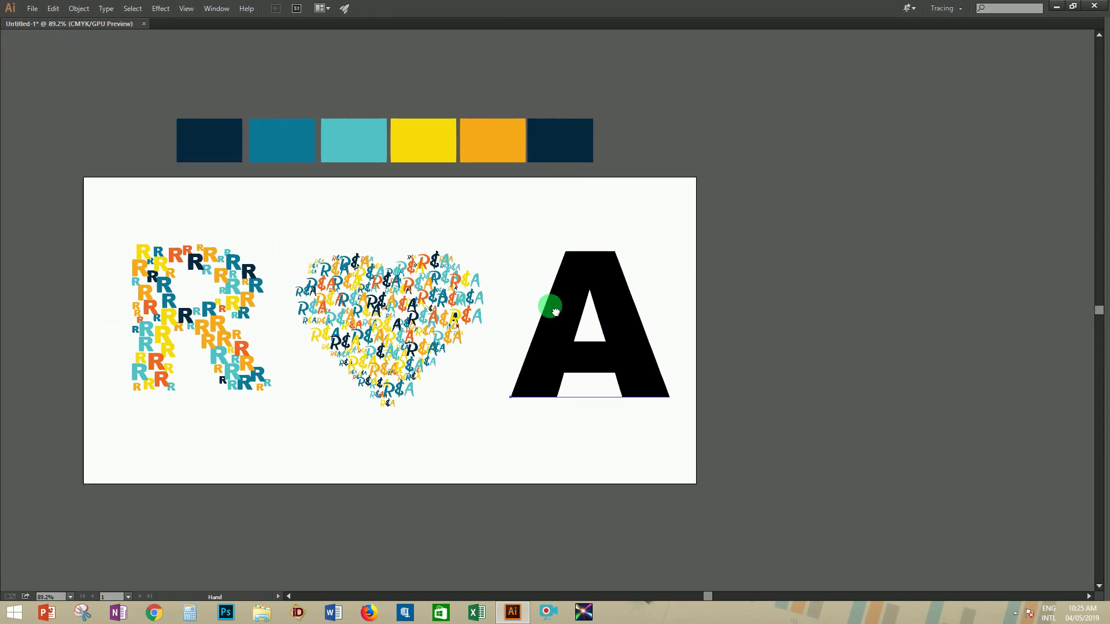
# - Save the big A as a new symbol and delete the extra copy
pyautogui.click(590, 265)
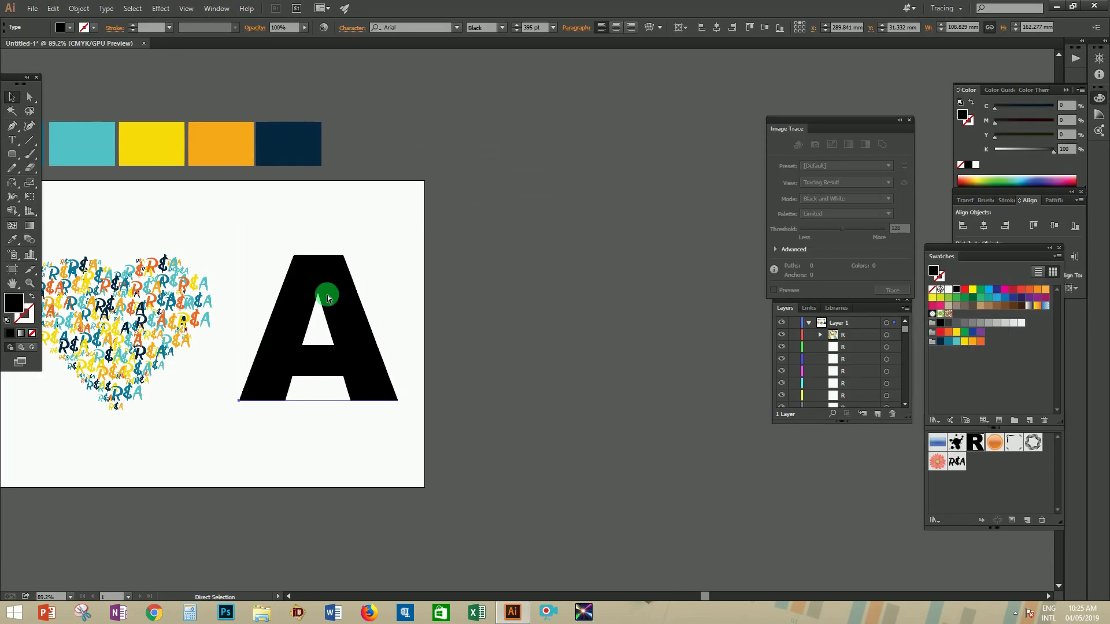
pyautogui.rightClick(335, 293)
pyautogui.click(391, 366)
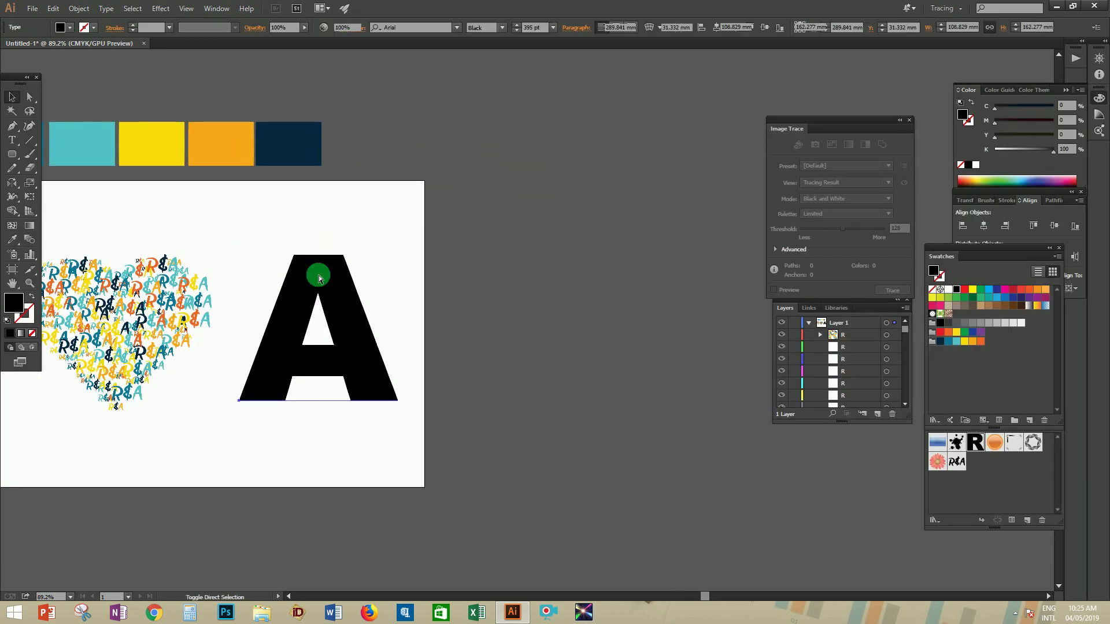
pyautogui.moveTo(318, 278); pyautogui.dragTo(959, 479)
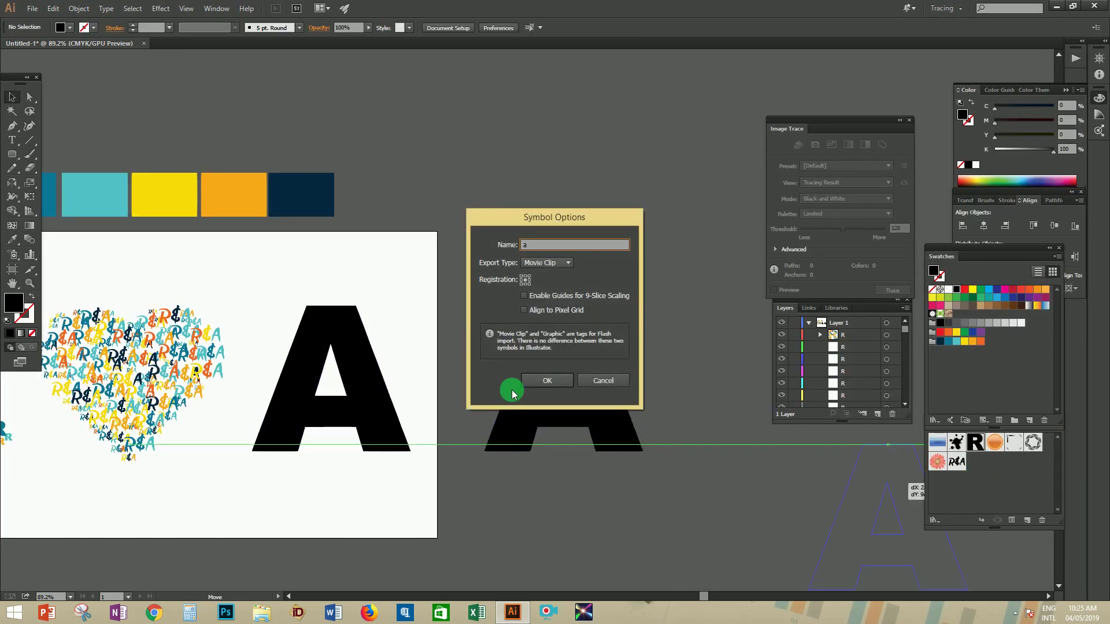
pyautogui.click(558, 382)
pyautogui.press('Delete')
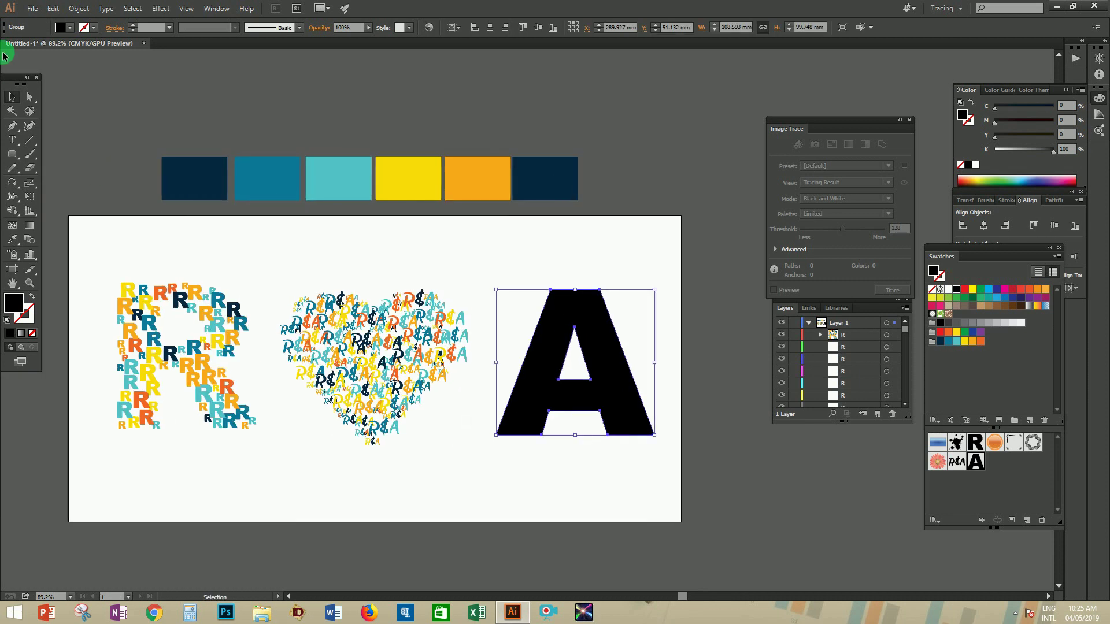
# - Ungroup the big A after the script warns it cannot use the grouped letter
pyautogui.click(32, 8)
pyautogui.click(60, 301)
pyautogui.click(223, 305)
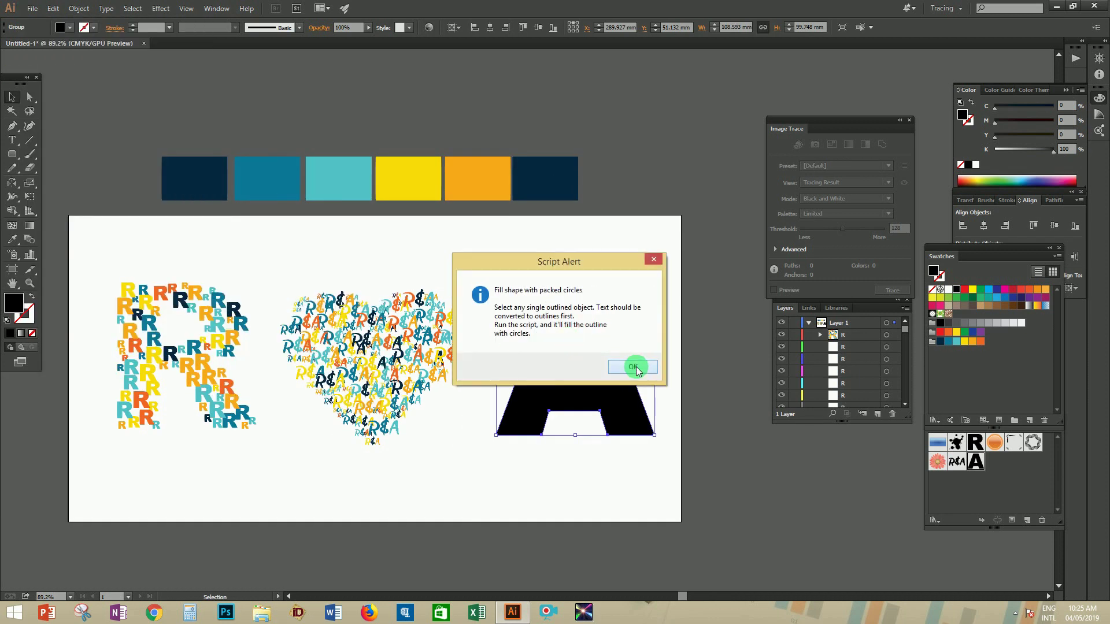
pyautogui.click(634, 364)
pyautogui.rightClick(498, 310)
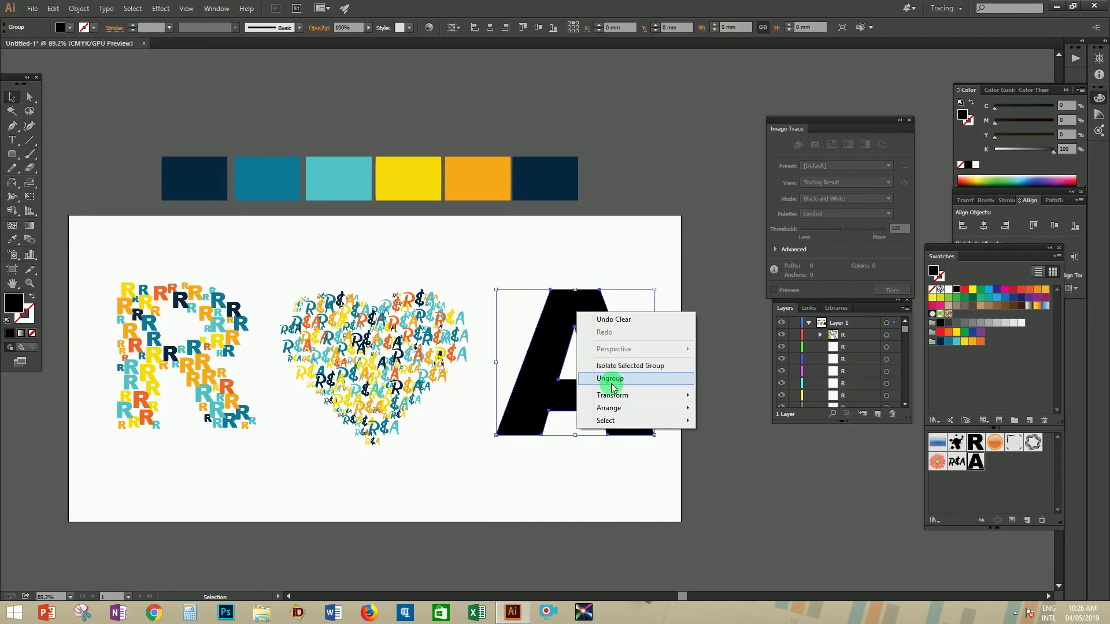
pyautogui.click(581, 300)
pyautogui.click(32, 8)
# - Fill the big A with circles using the CircleFill script
pyautogui.moveTo(73, 293)
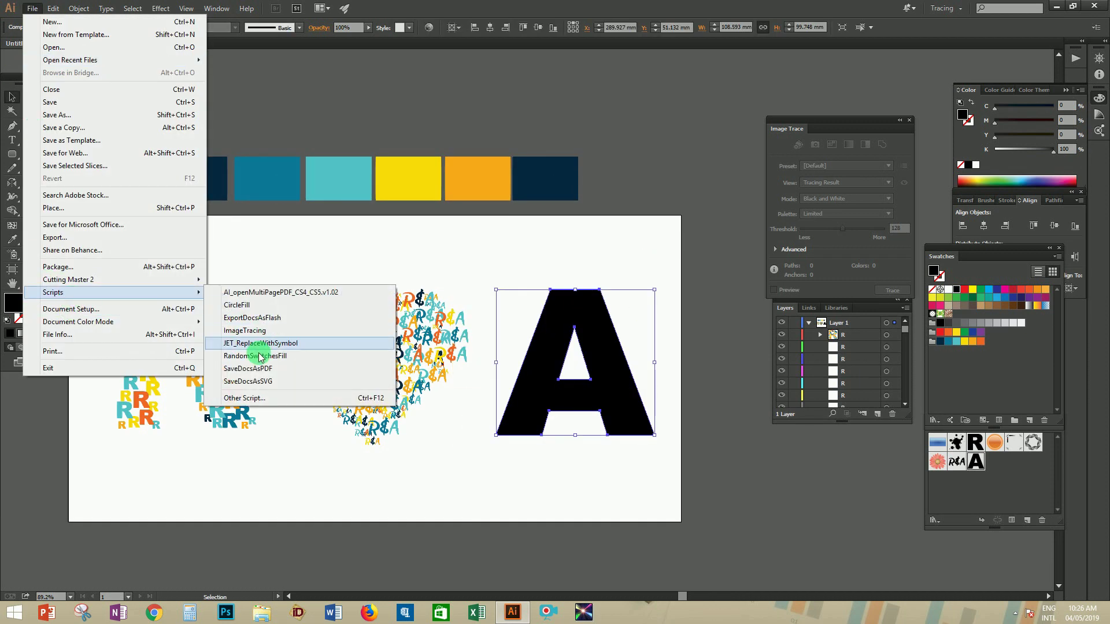
pyautogui.click(254, 311)
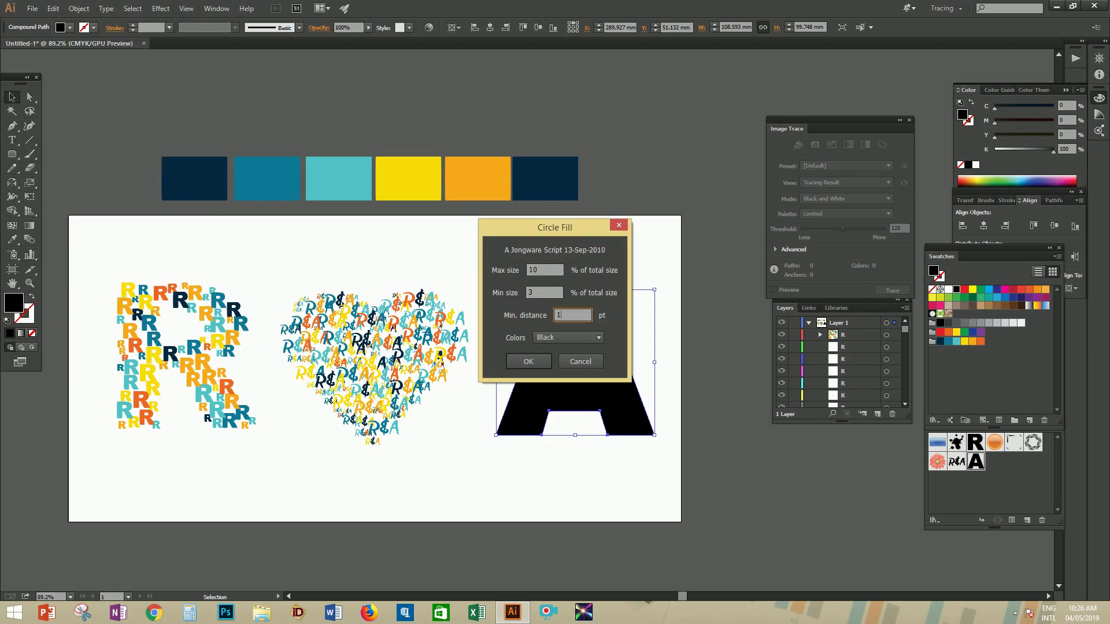
pyautogui.click(527, 360)
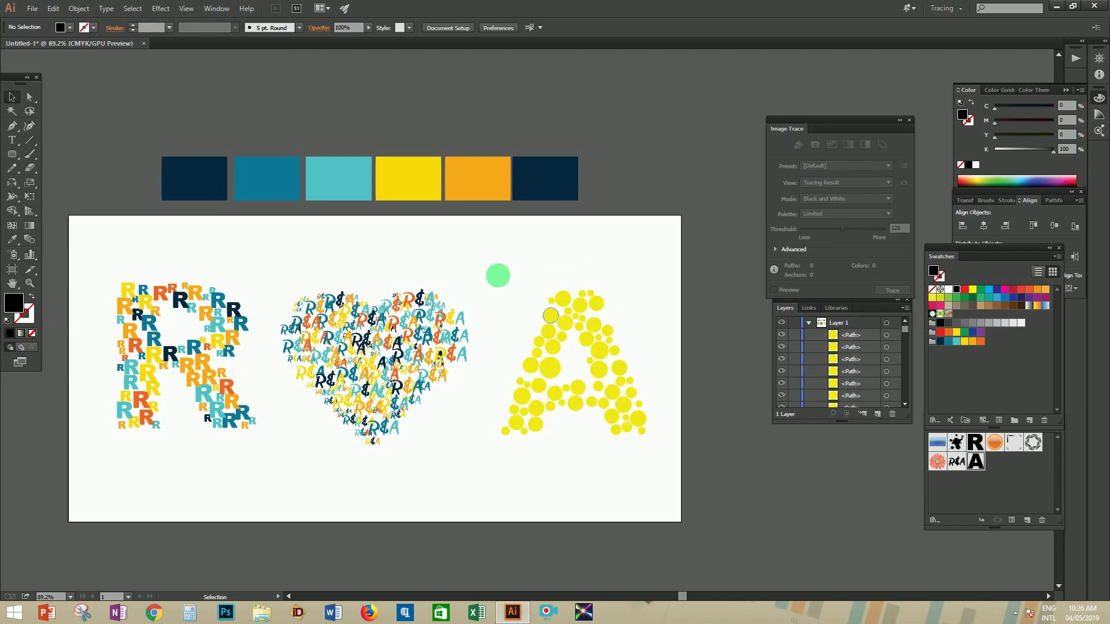
# - Replace the A's circles with symbol 9 letters via JET_ReplaceWithSymbol and break the symbol links
pyautogui.click(33, 8)
pyautogui.moveTo(95, 280)
pyautogui.click(247, 297)
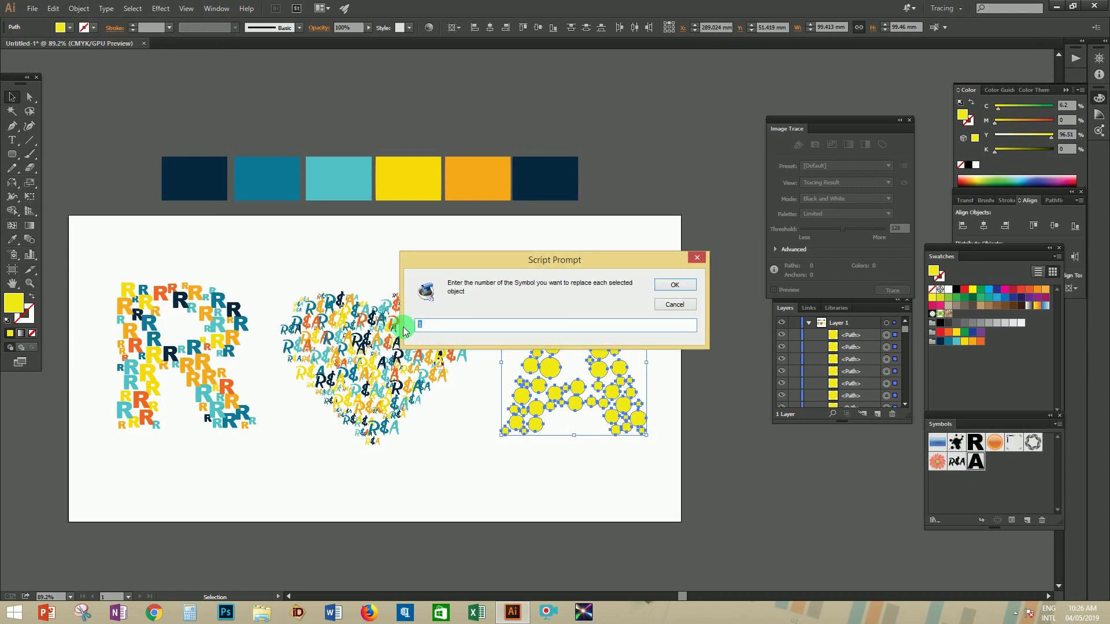
pyautogui.write('9')
pyautogui.click(673, 294)
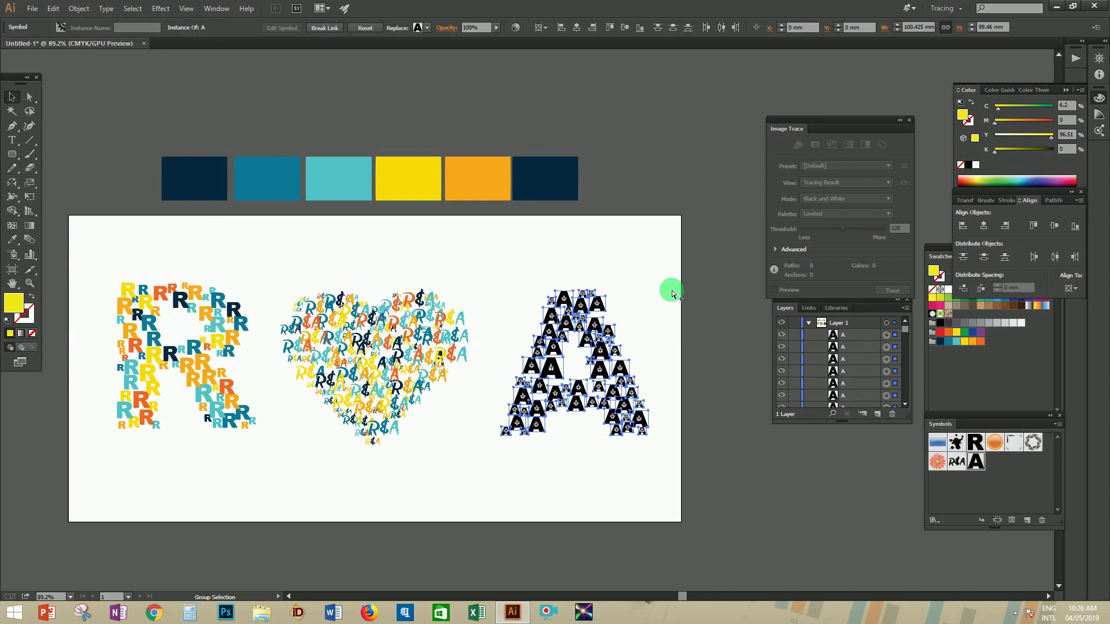
pyautogui.click(996, 520)
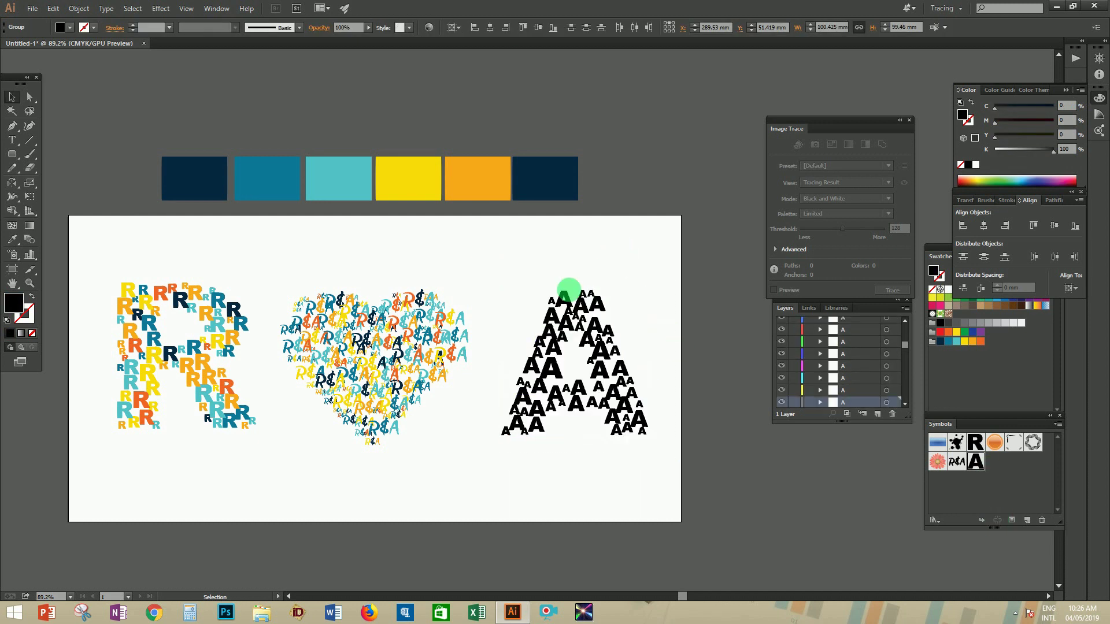
pyautogui.click(490, 271)
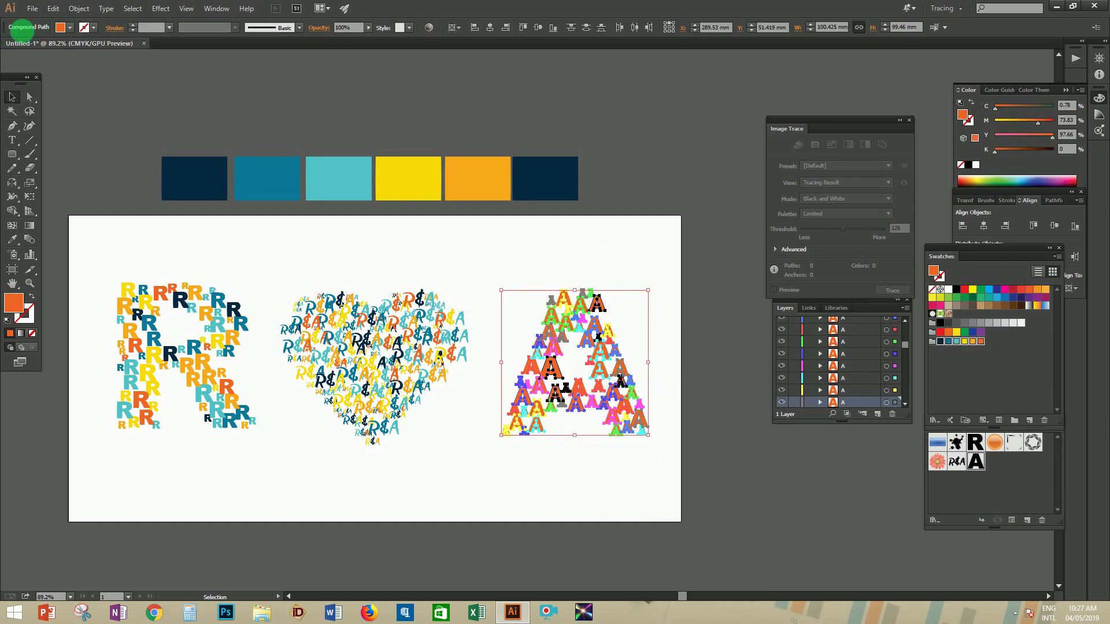
# - Randomly recolour the small A letters from the palette swatches and view the whole R ♥ A artwork
pyautogui.click(32, 8)
pyautogui.moveTo(58, 291)
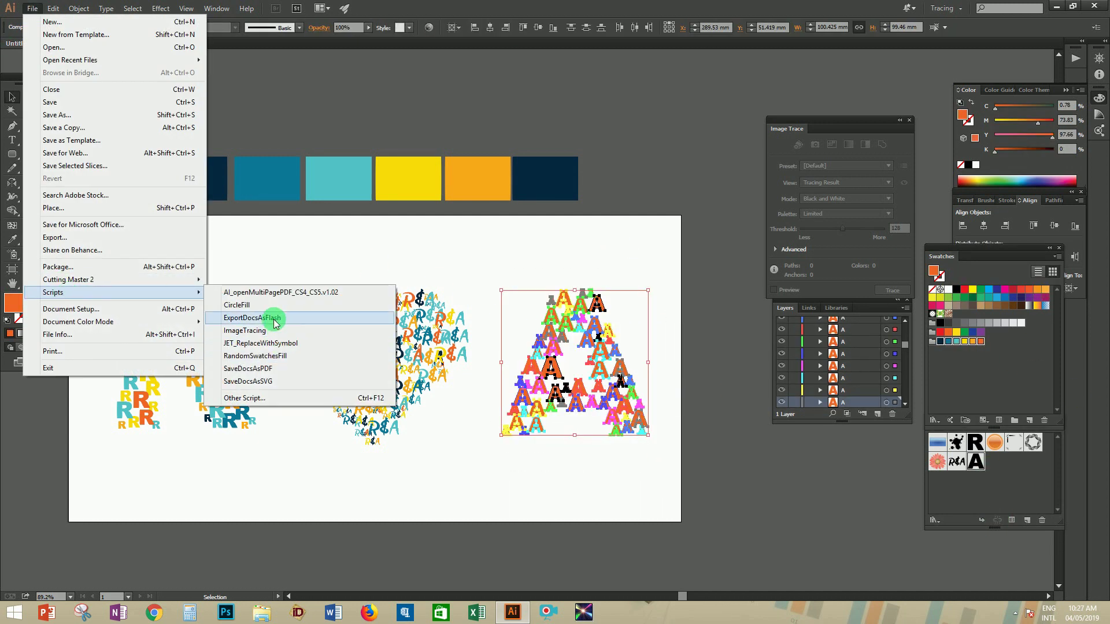
pyautogui.click(265, 356)
pyautogui.press('Tab')
pyautogui.moveTo(594, 220); pyautogui.dragTo(564, 235)
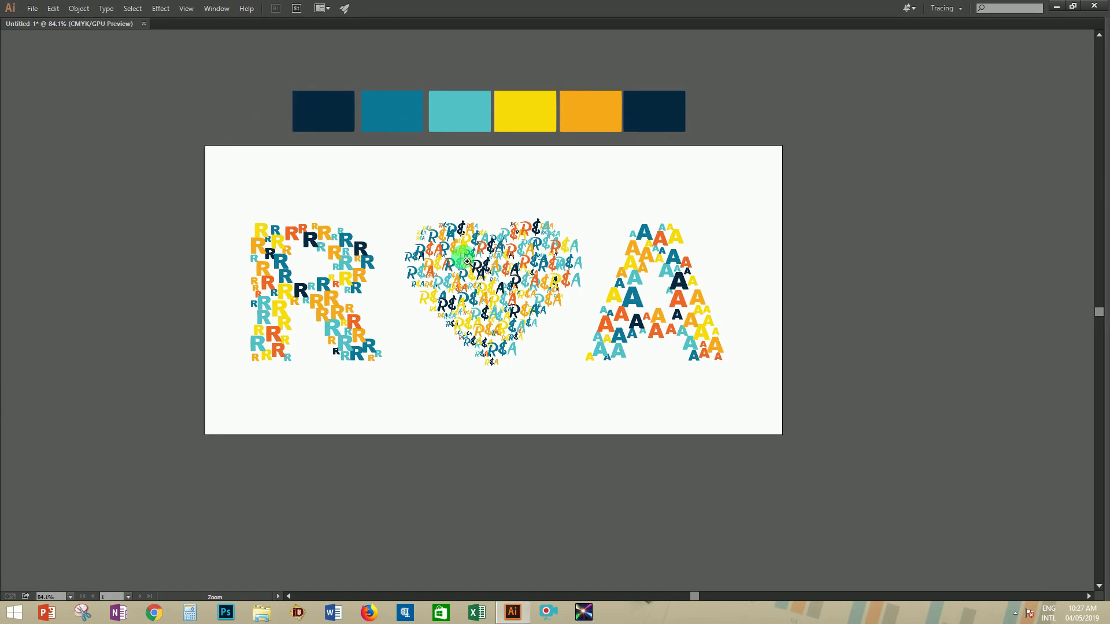
pyautogui.moveTo(304, 253); pyautogui.dragTo(450, 354)
pyautogui.press('space')
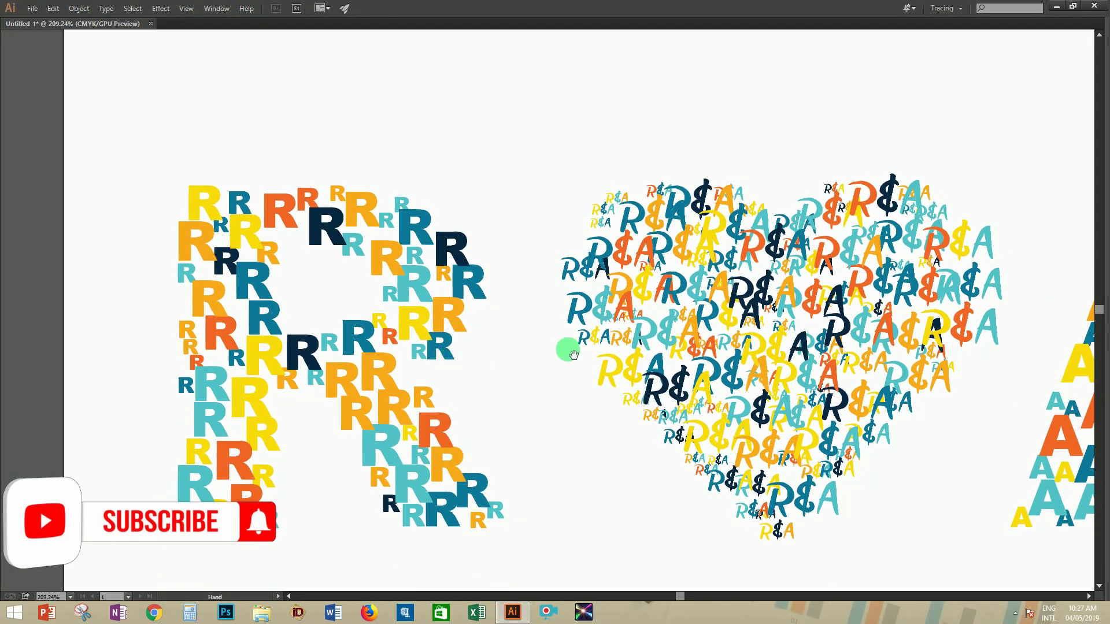